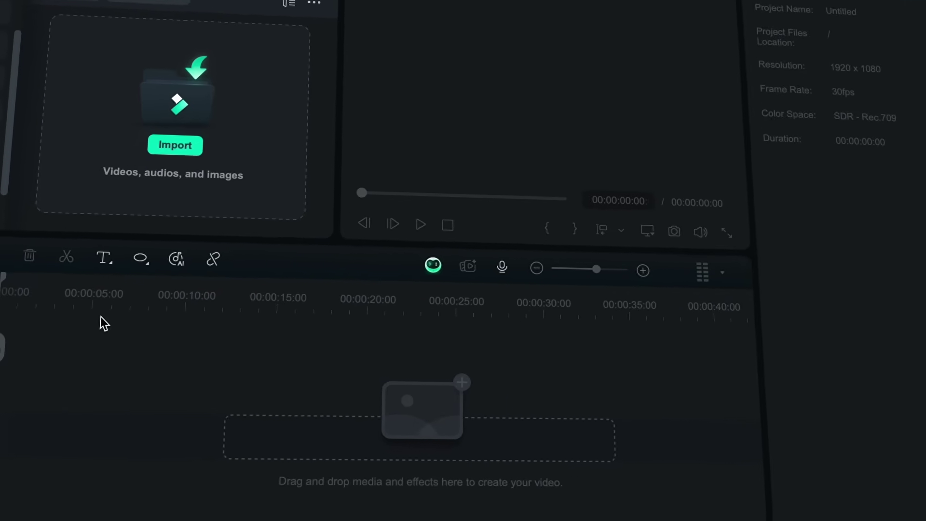
Step: Draw a small circle near the top-left of the frame with the Ellipse shape tool
click(134, 275)
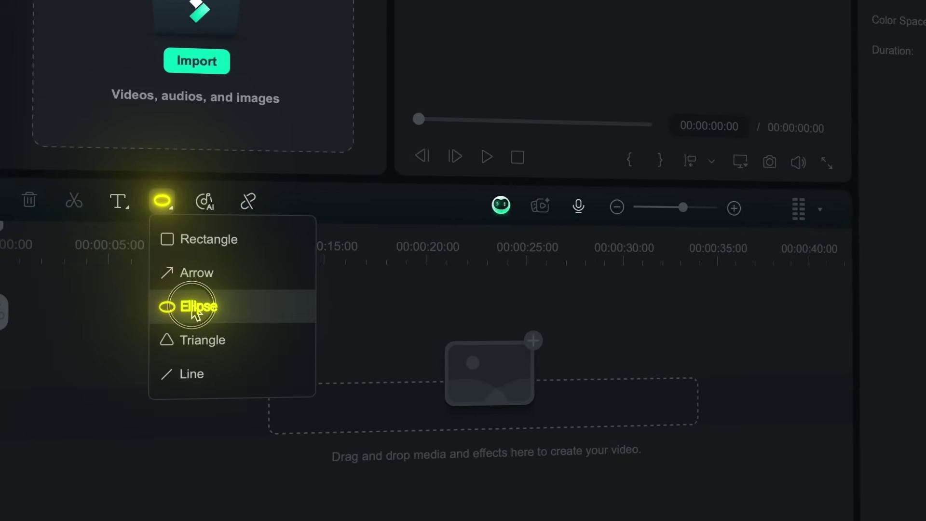
click(195, 314)
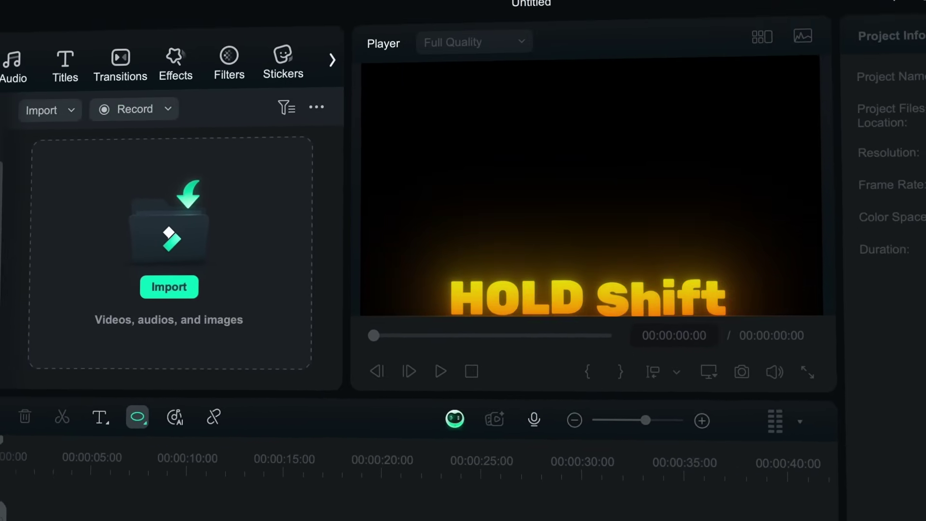
drag(446, 132, 503, 191)
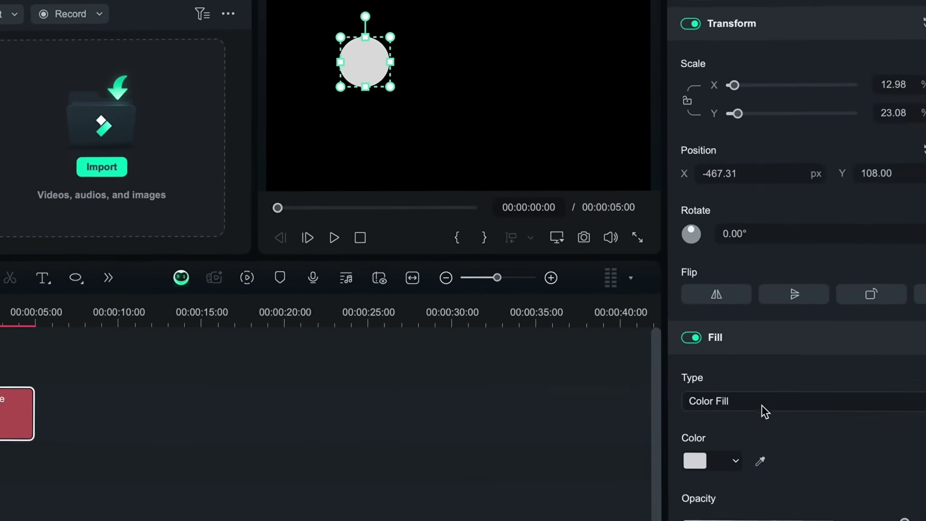
Step: Give the circle a gradient fill starting at grey #7b7b7b, angle 58°, with no border
click(705, 355)
click(702, 406)
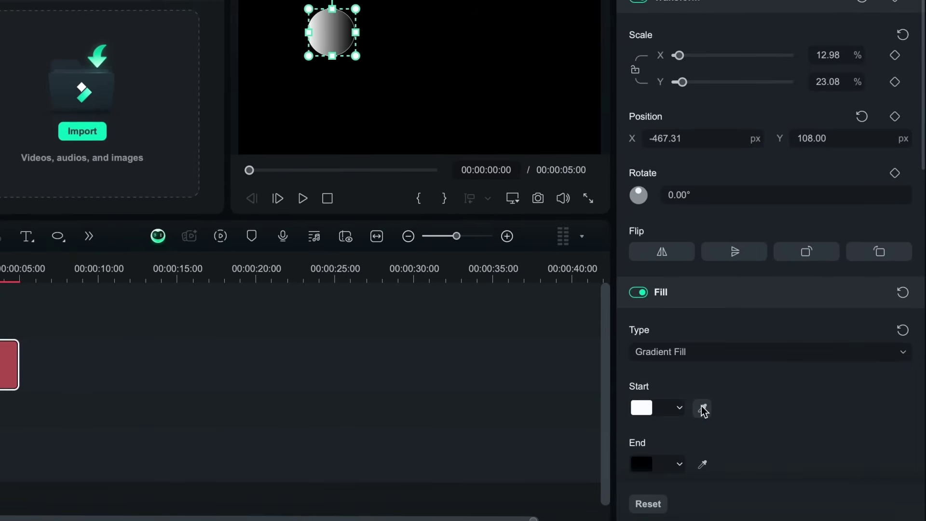
scroll(705, 410, down, 2)
click(644, 343)
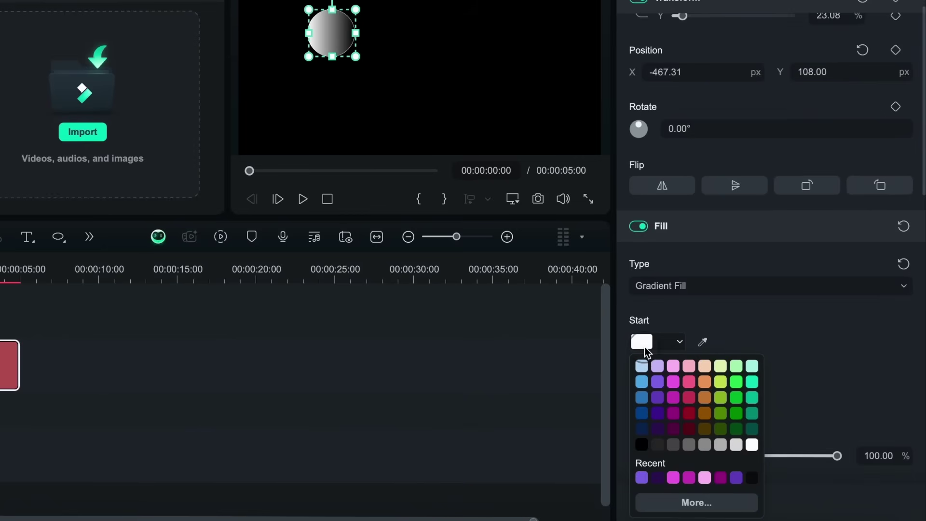
click(690, 510)
click(548, 352)
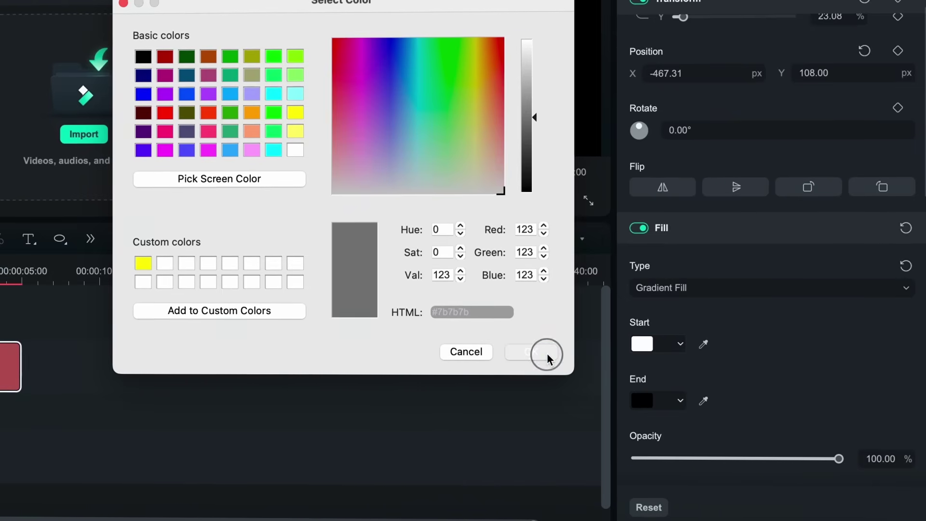
scroll(691, 481, down, 3)
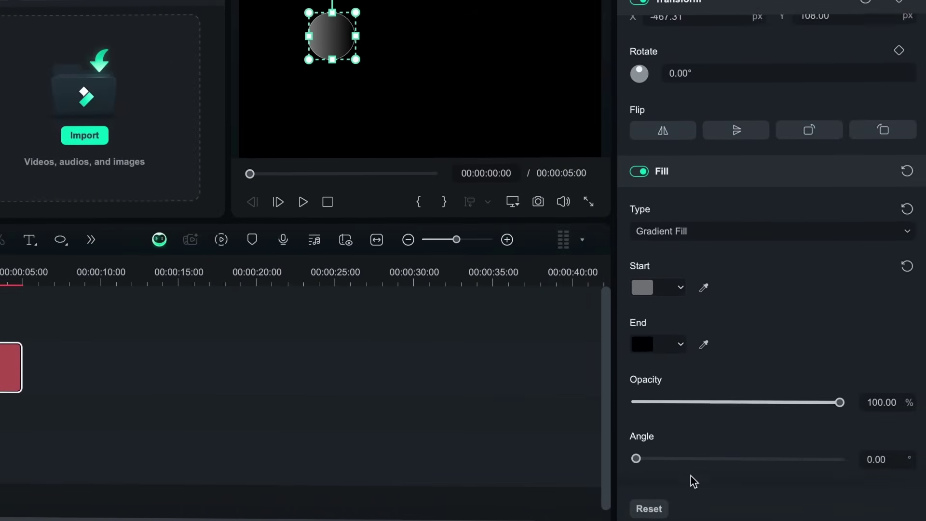
drag(636, 440, 639, 440)
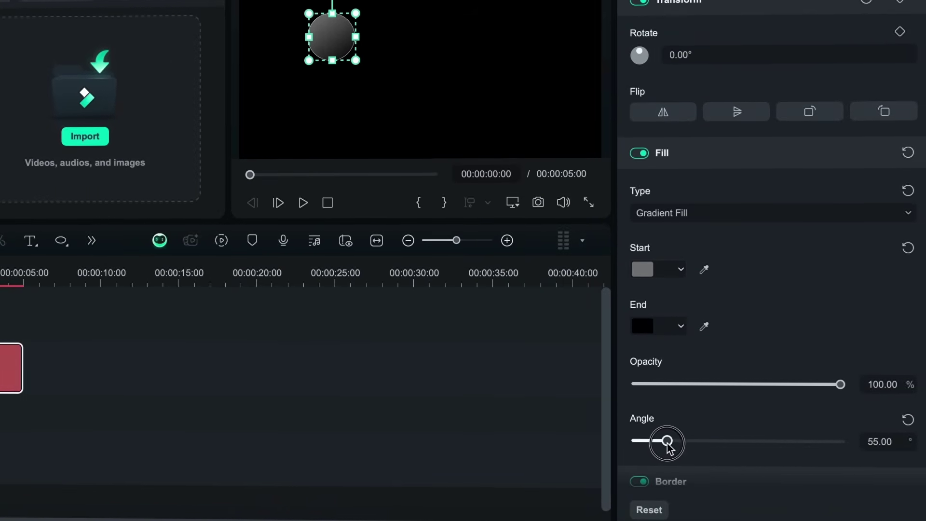
scroll(671, 446, down, 3)
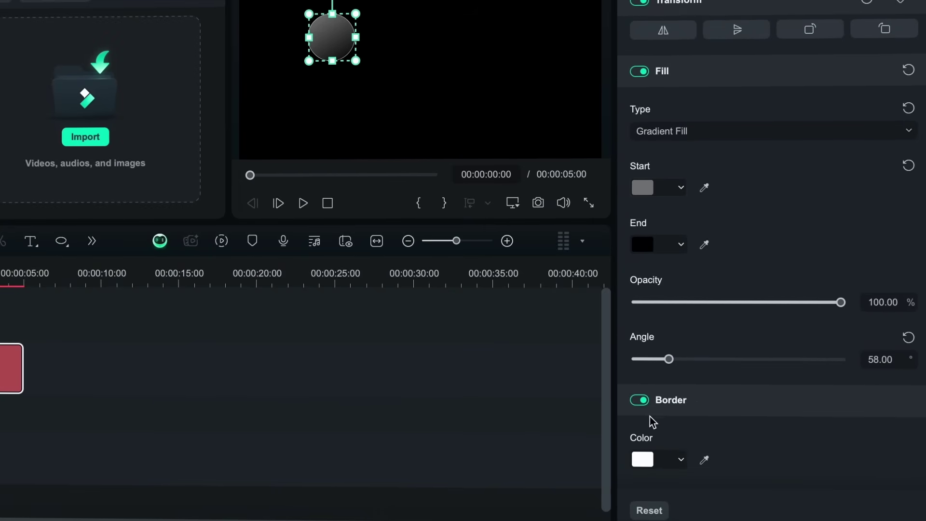
click(641, 401)
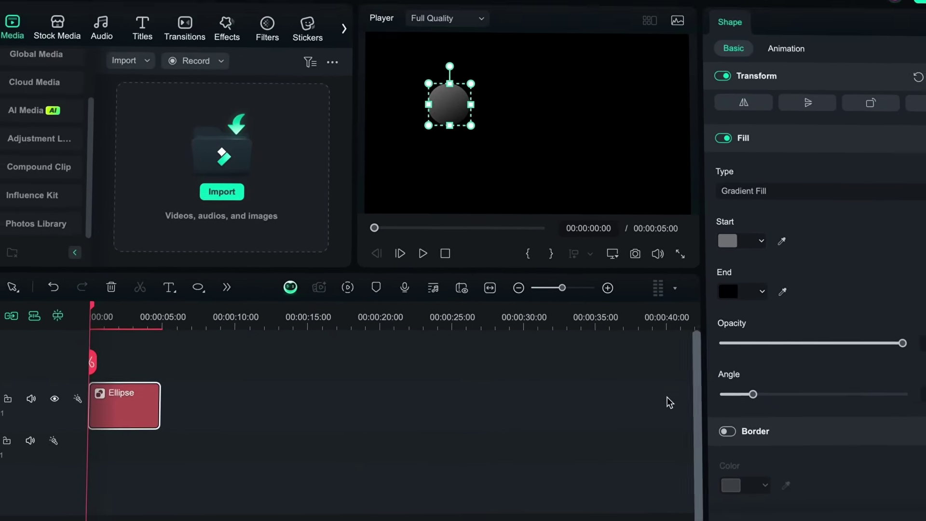
Step: Add a Quick Text title, centre it on the gradient circle, and make it read Power
click(572, 381)
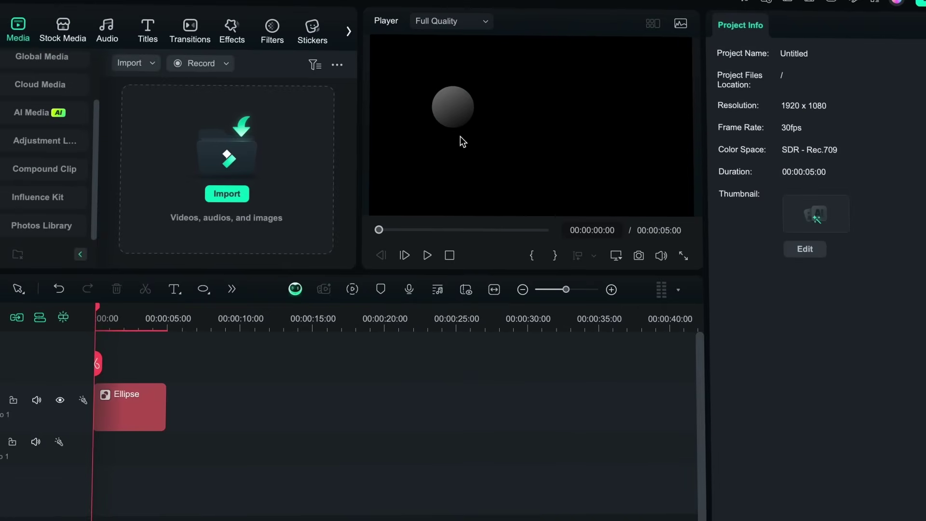
click(453, 117)
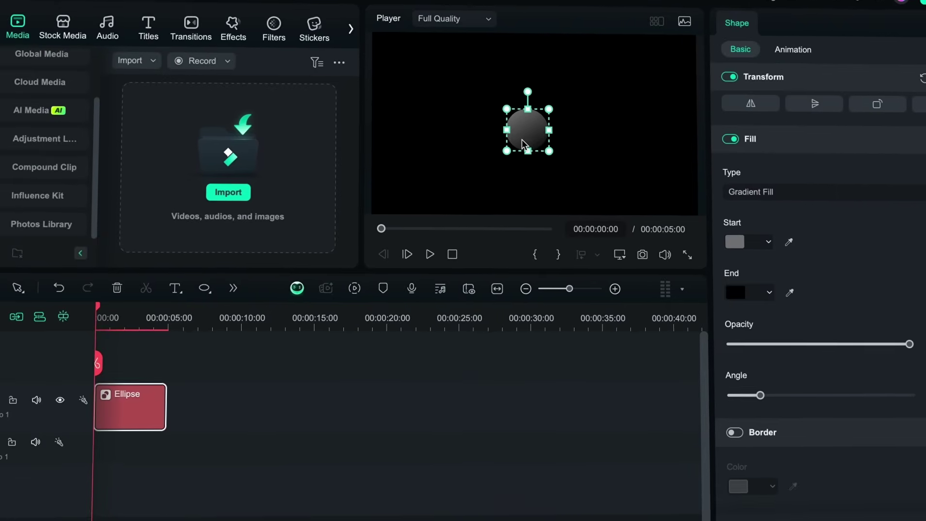
click(175, 292)
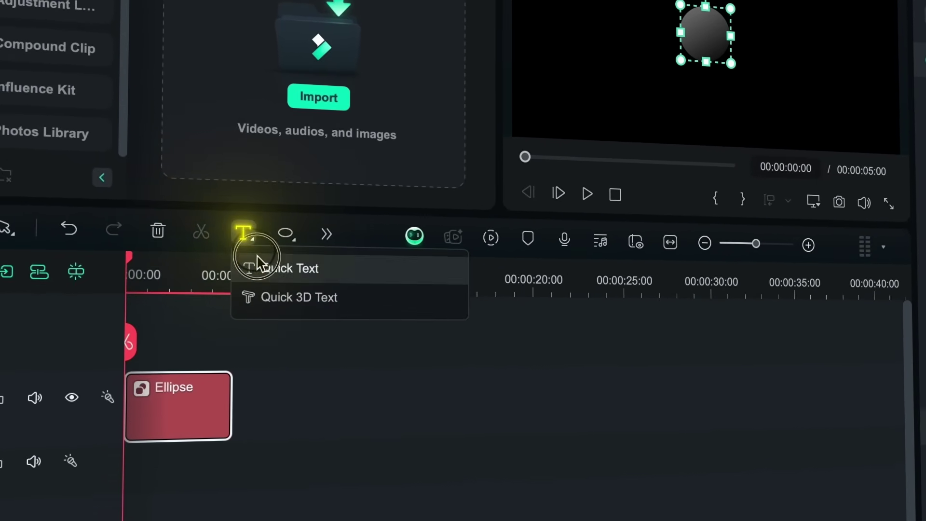
click(266, 271)
click(719, 114)
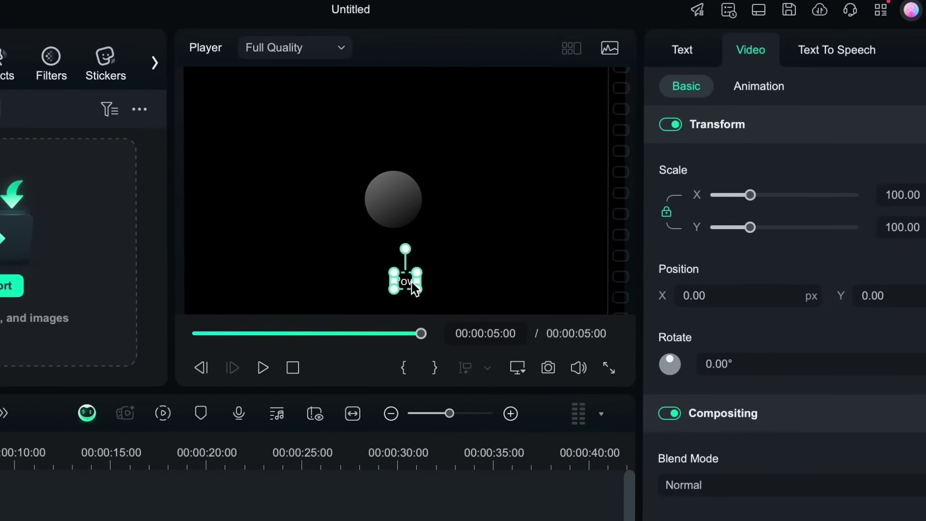
drag(412, 284, 393, 202)
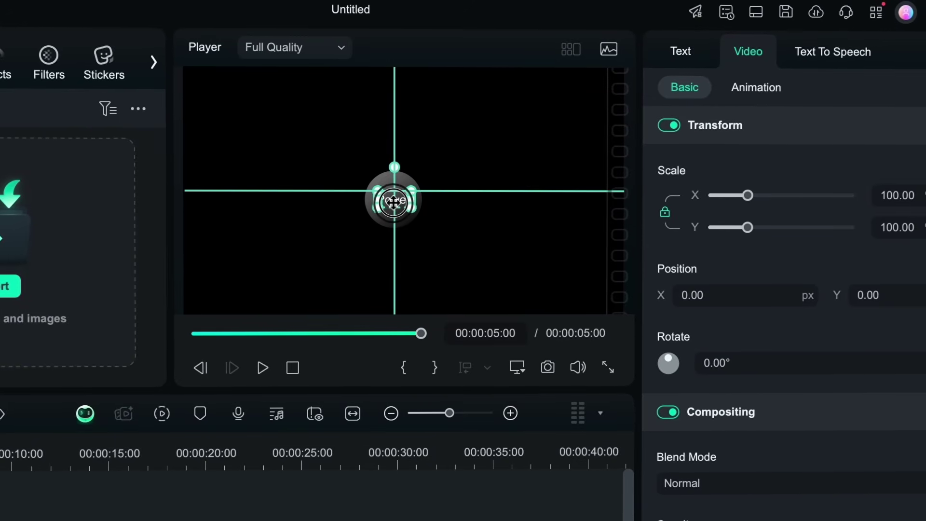
key(Escape)
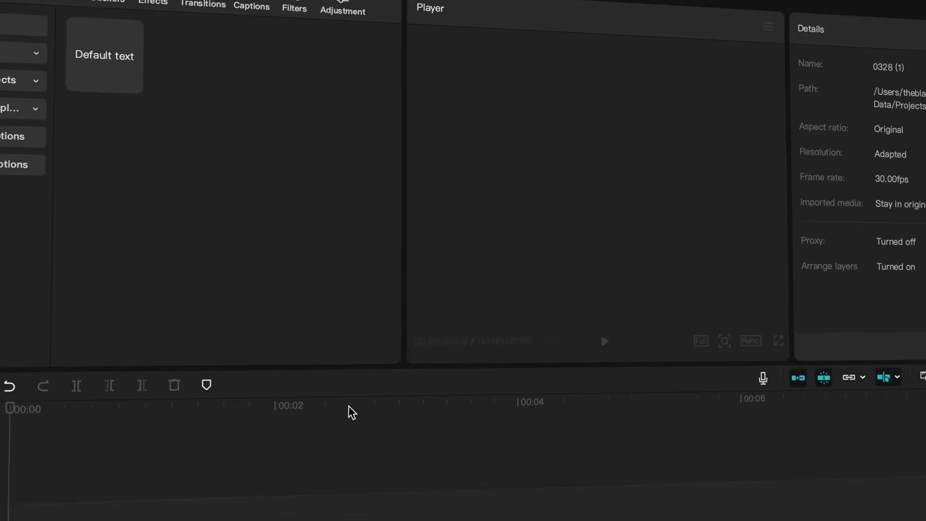
Step: Add a Default text clip, clear its wording, and set font size 39
click(129, 90)
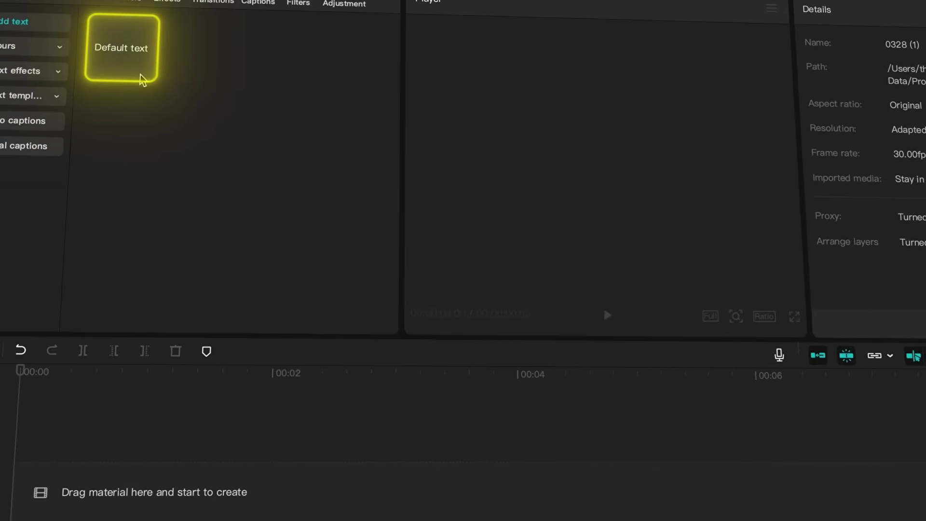
click(146, 78)
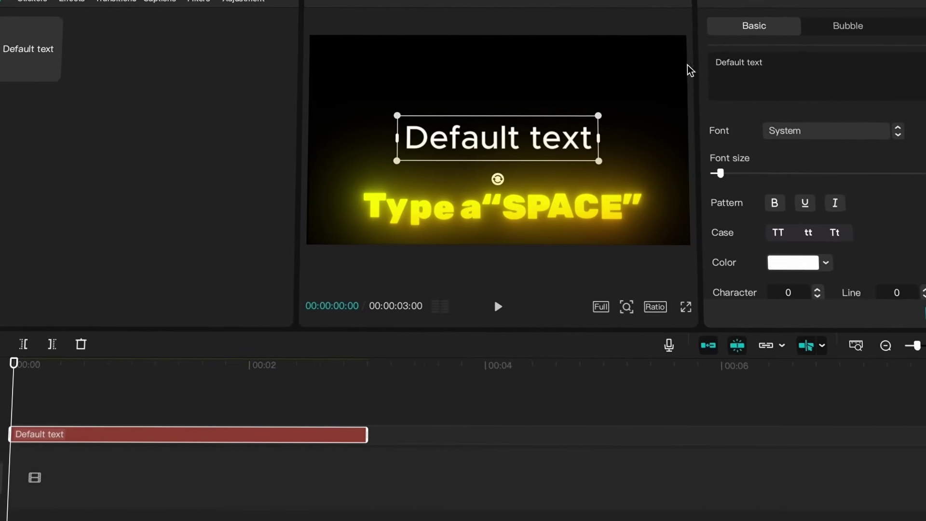
triple_click(792, 68)
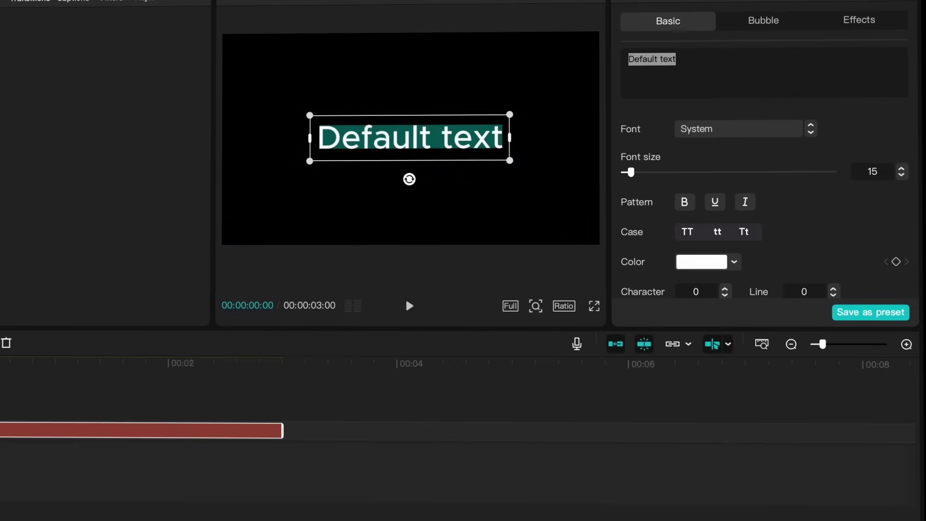
key(BackSpace)
drag(631, 172, 649, 174)
Step: Enable a 575757 grey background with 100% rounded rectangle and 48% width
scroll(657, 208, down, 5)
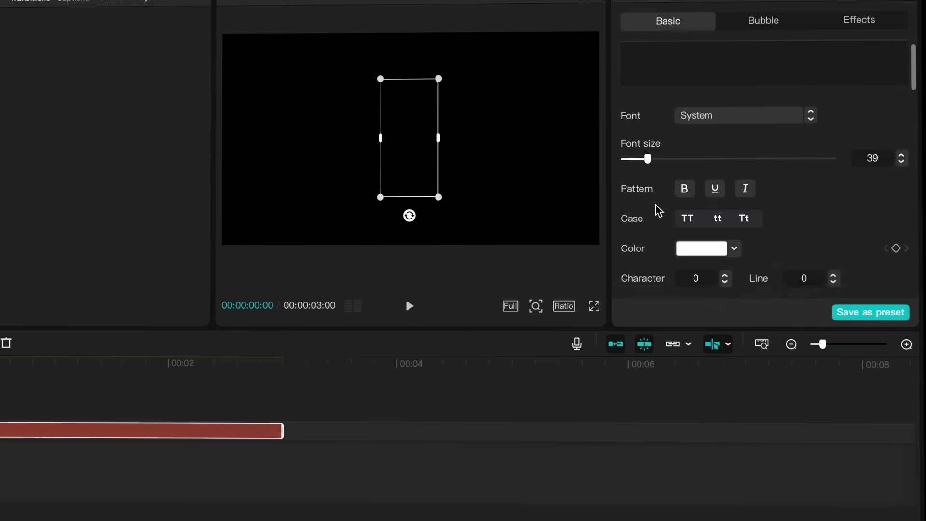
click(626, 243)
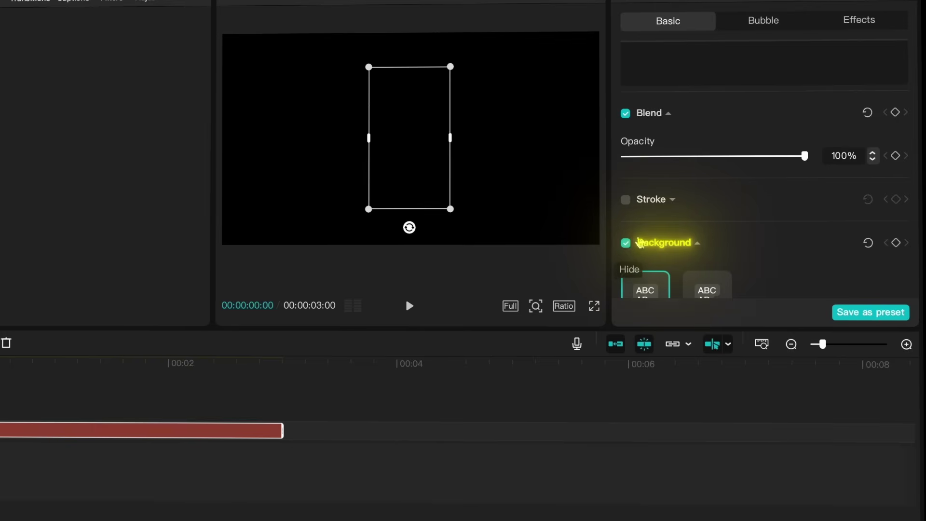
scroll(692, 217, down, 4)
click(697, 249)
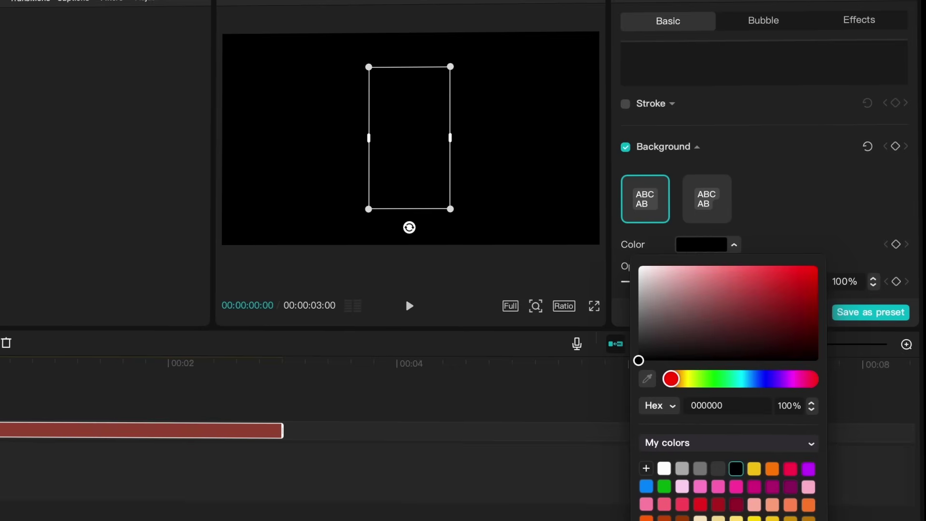
click(635, 321)
click(637, 326)
click(753, 201)
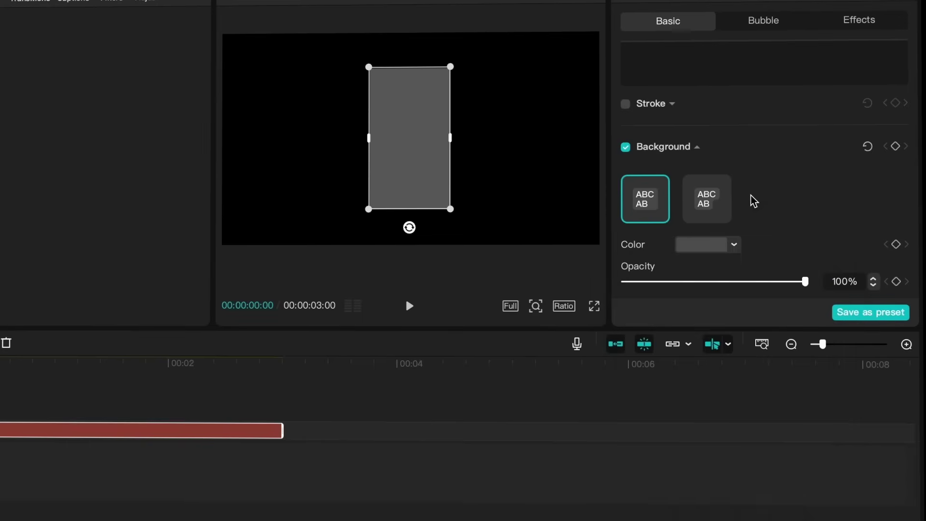
scroll(746, 209, down, 4)
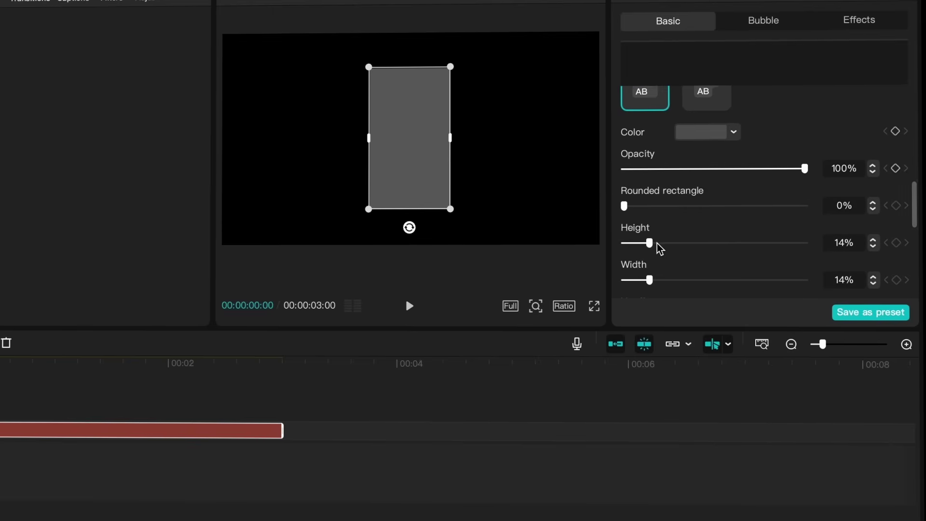
drag(630, 210, 846, 221)
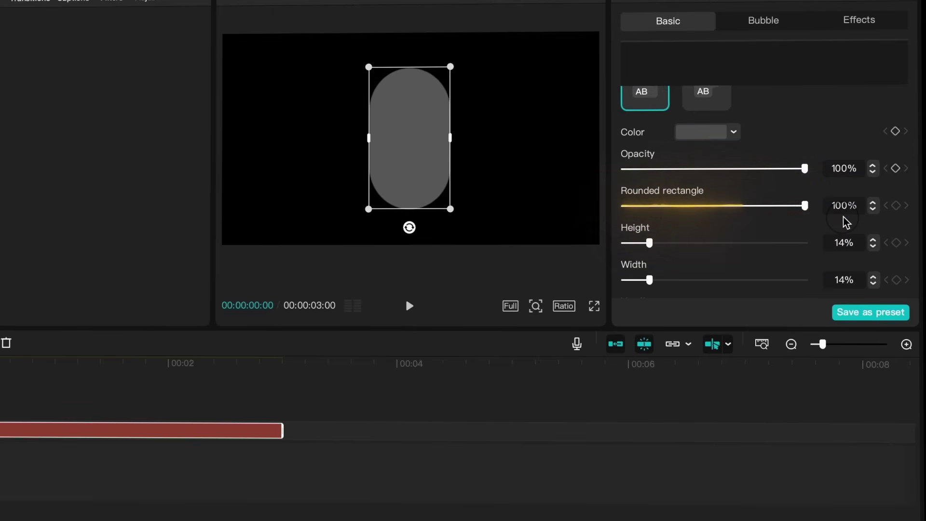
drag(651, 280, 713, 281)
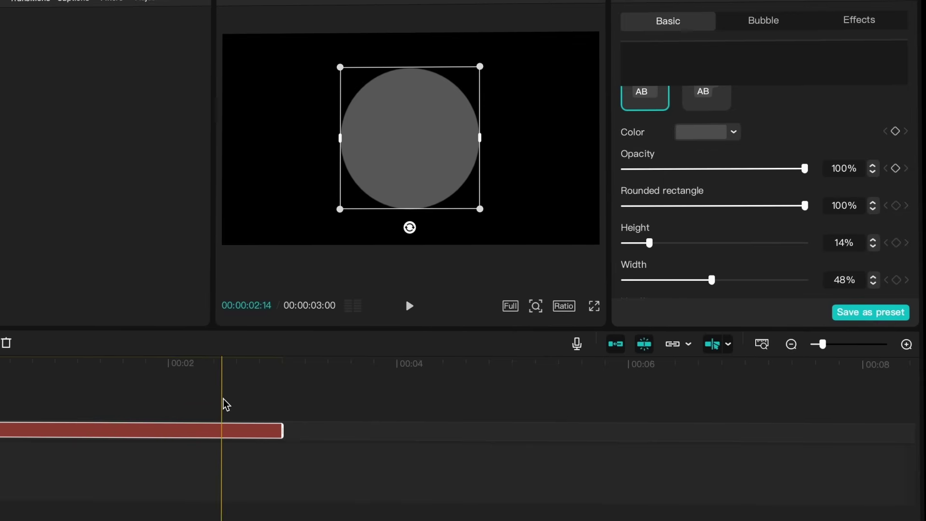
Step: Duplicate the grey circle clip at 00:00:02:06 and make the copy's background black
click(191, 445)
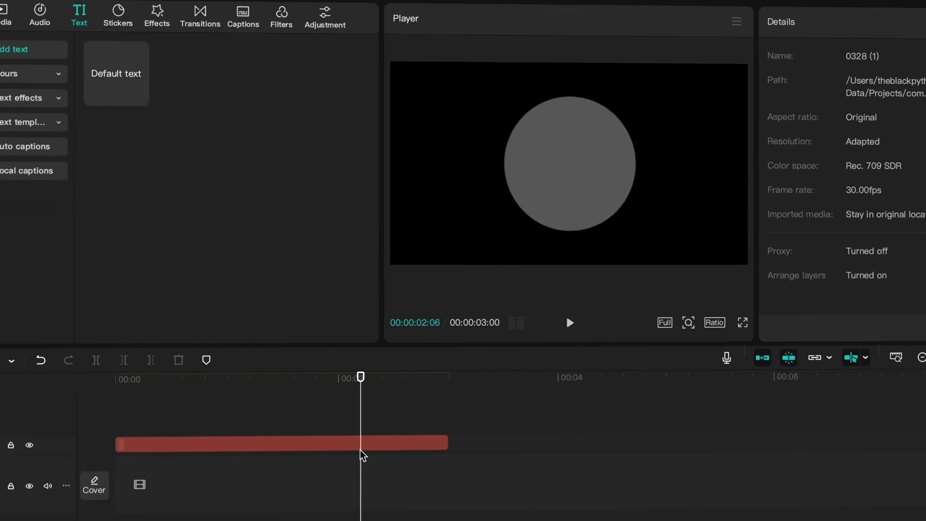
click(360, 447)
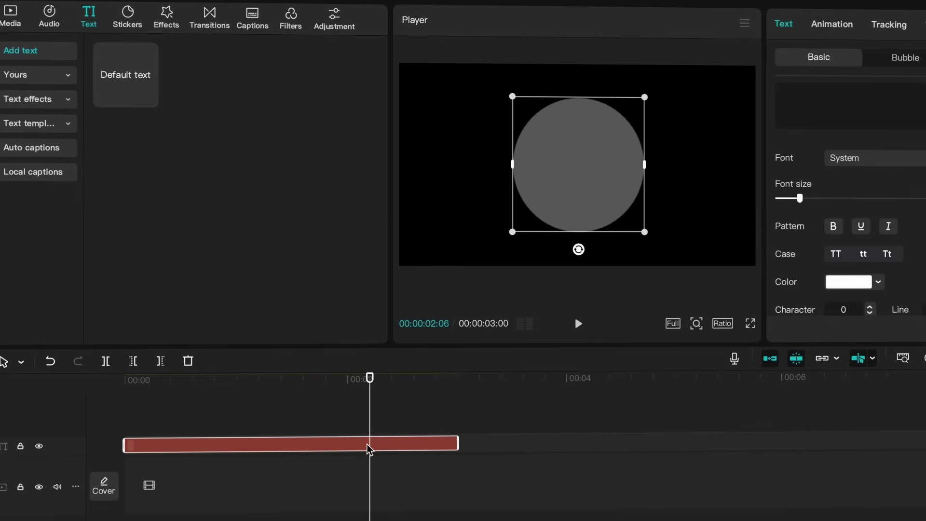
key(ctrl+c)
key(ctrl+v)
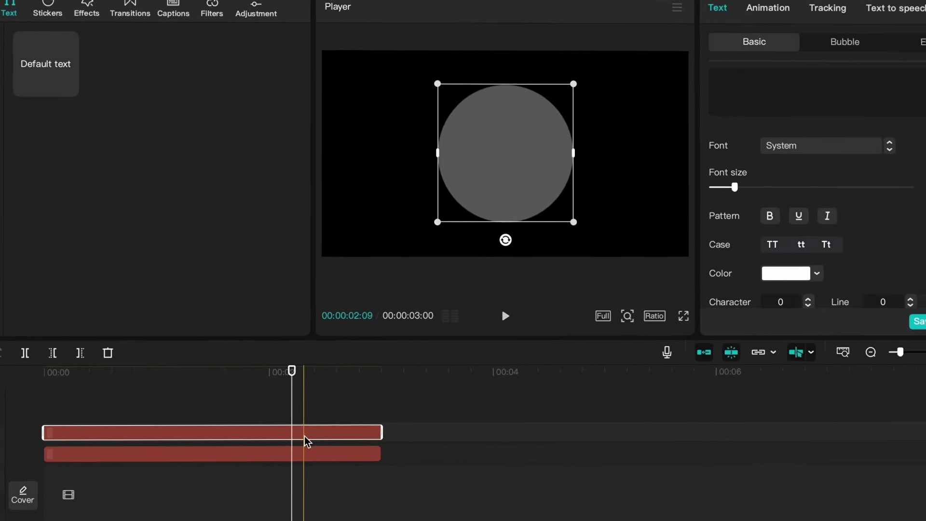
scroll(799, 305, down, 10)
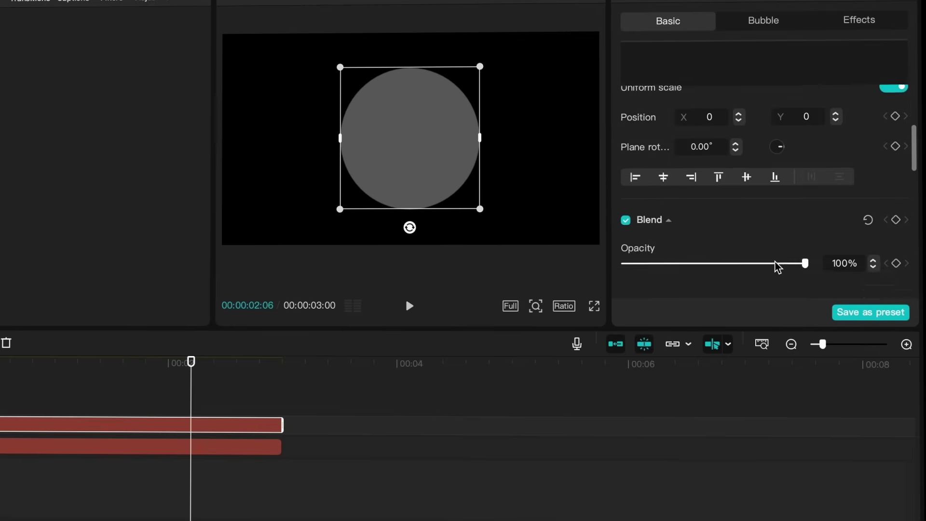
scroll(777, 267, down, 6)
click(715, 193)
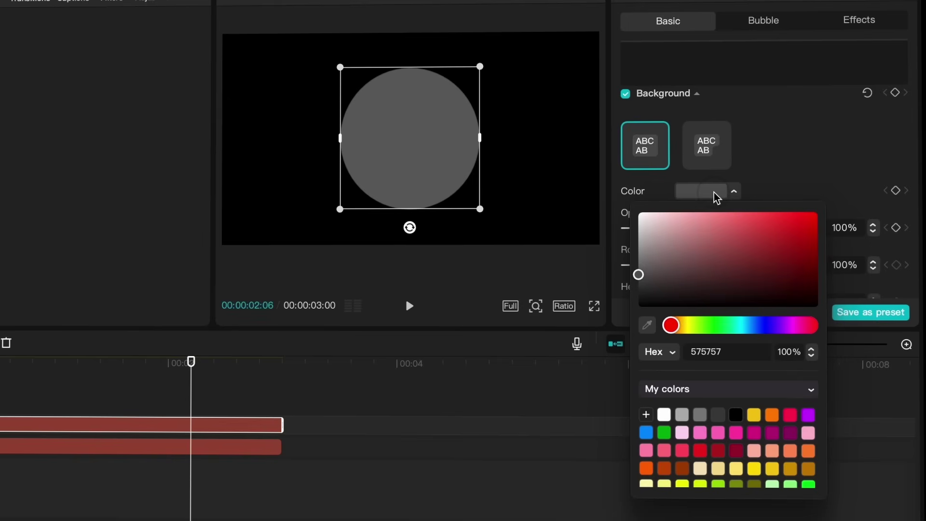
drag(661, 289, 642, 304)
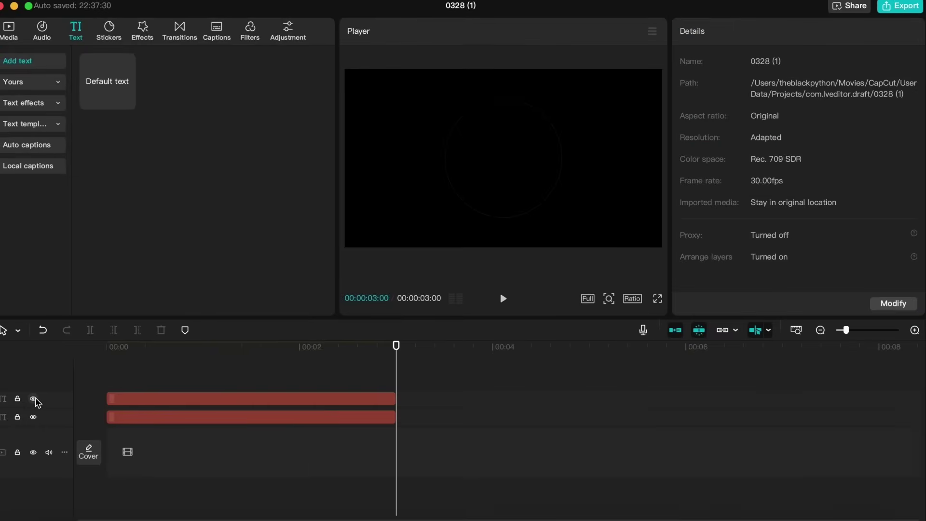
Step: Turn both text clips into compound clips, Compound clip2 and Compound clip3
click(33, 398)
click(32, 398)
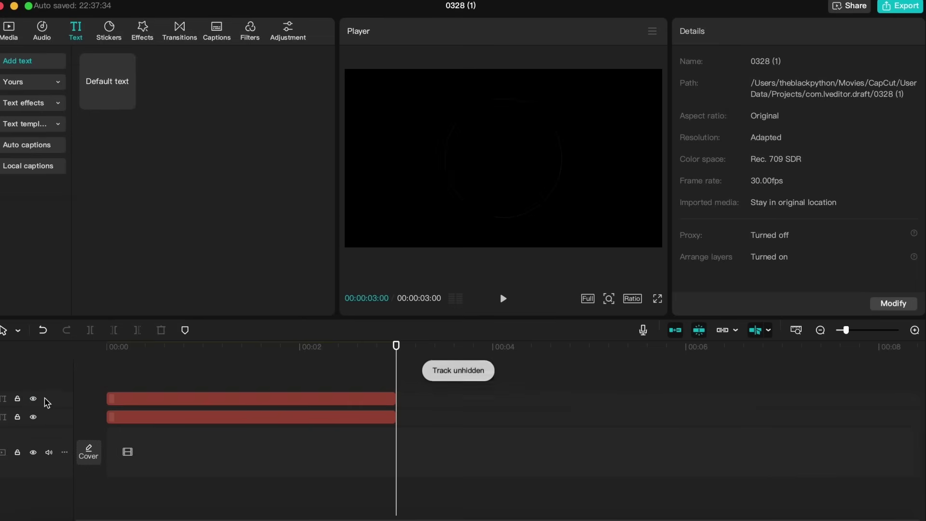
right_click(142, 406)
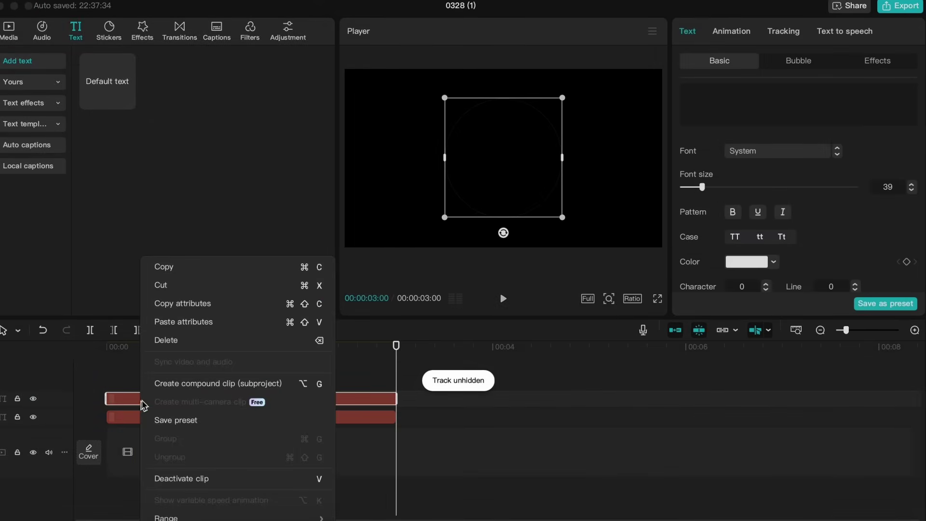
click(168, 384)
right_click(172, 442)
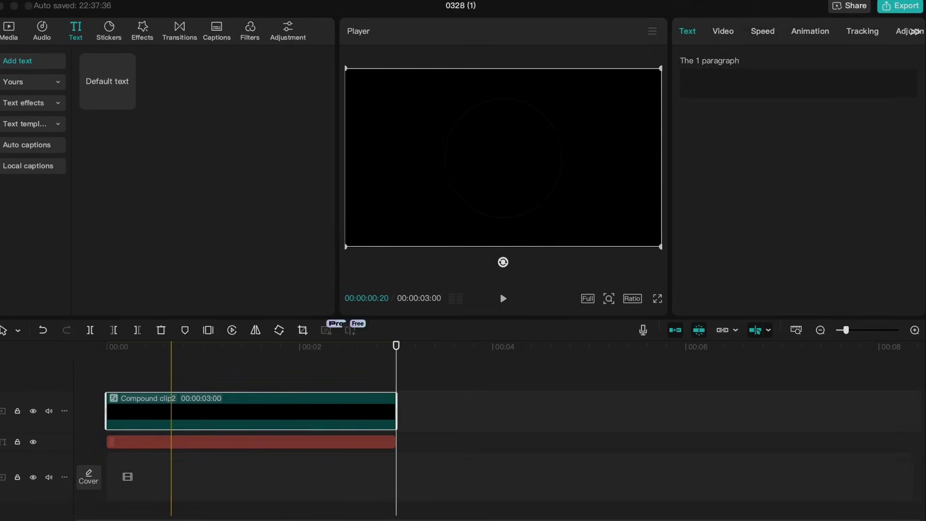
click(205, 370)
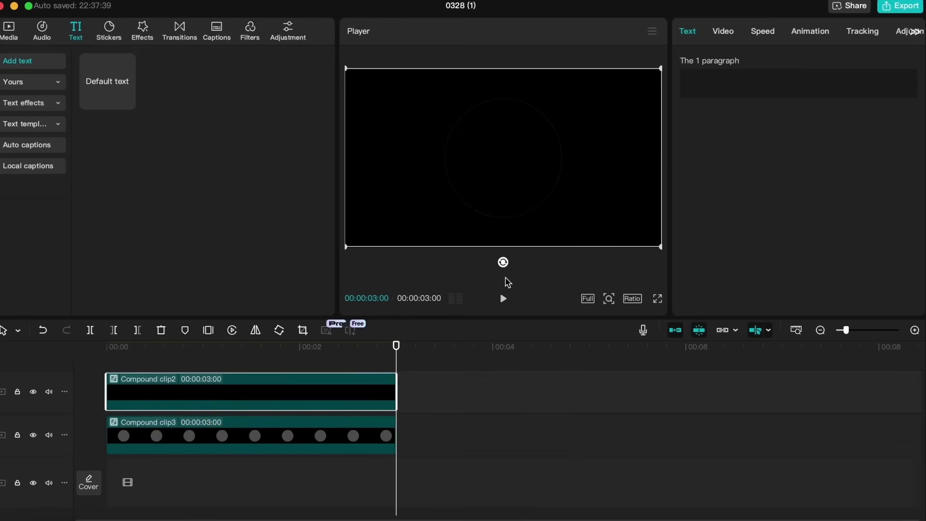
Step: Add a feathered Split mask to the clip, rotated to about 176°
click(723, 32)
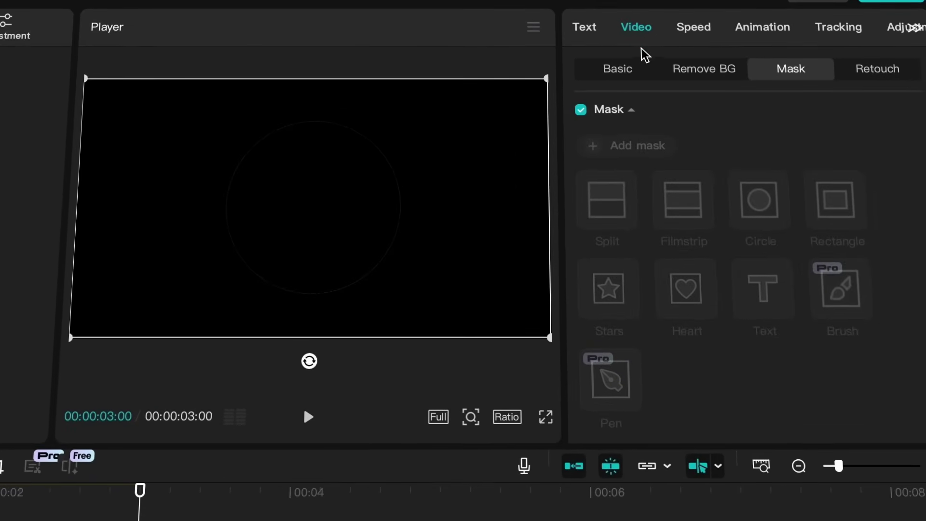
click(641, 151)
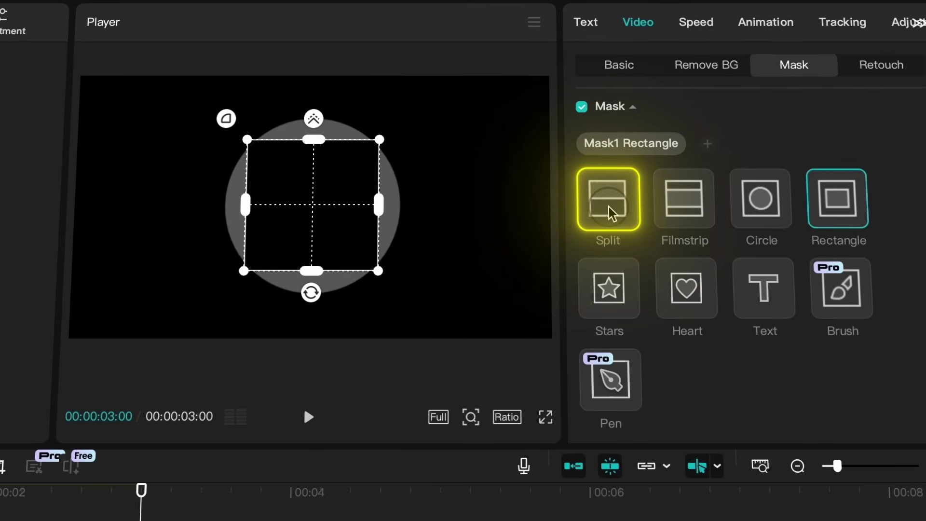
click(612, 212)
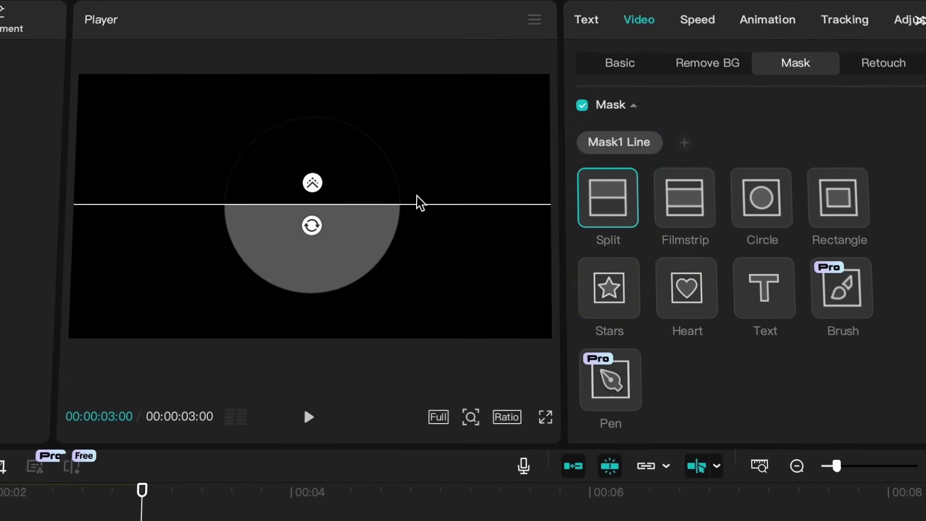
drag(314, 185, 318, 140)
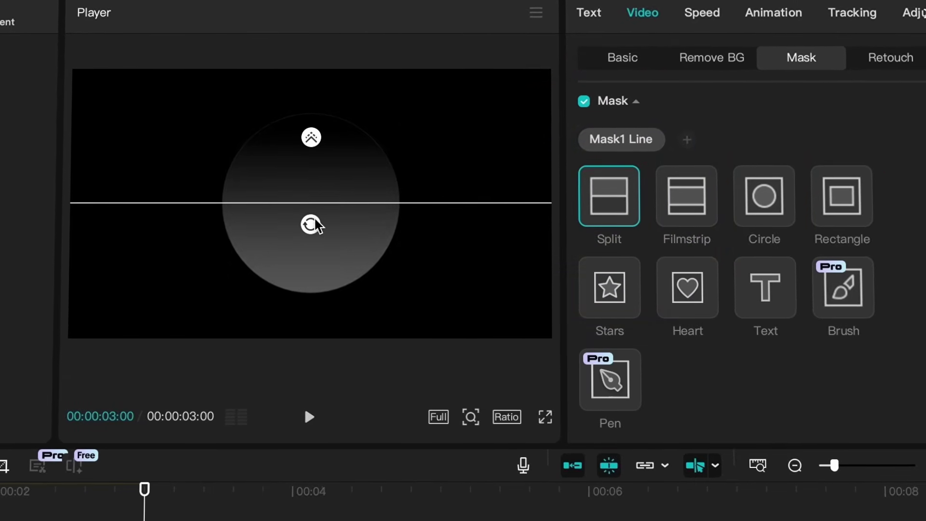
drag(314, 224, 302, 141)
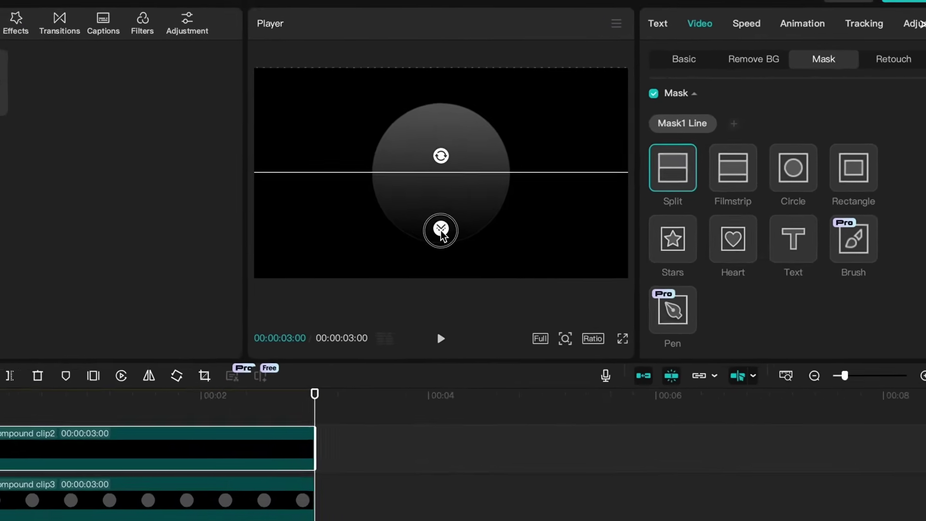
Step: Merge both compound clips into Compound clip4 and scale it to 60%
click(327, 400)
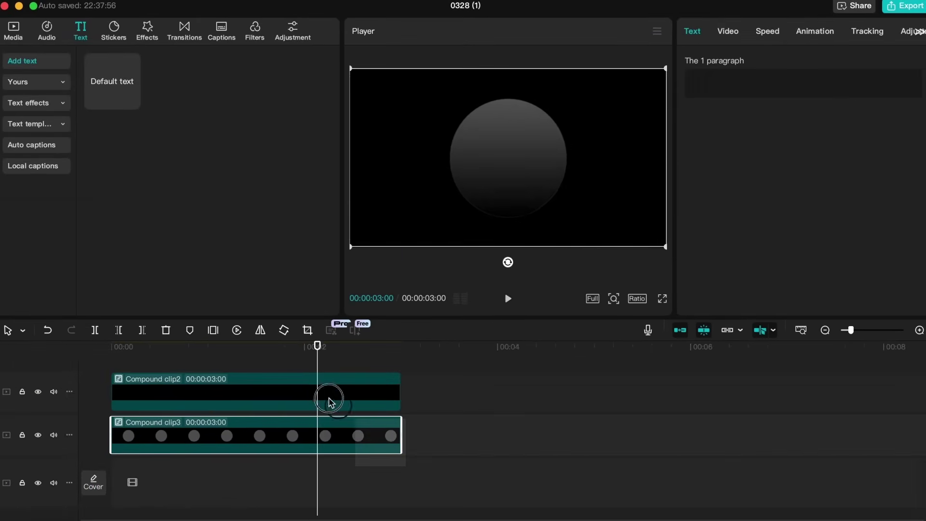
right_click(307, 386)
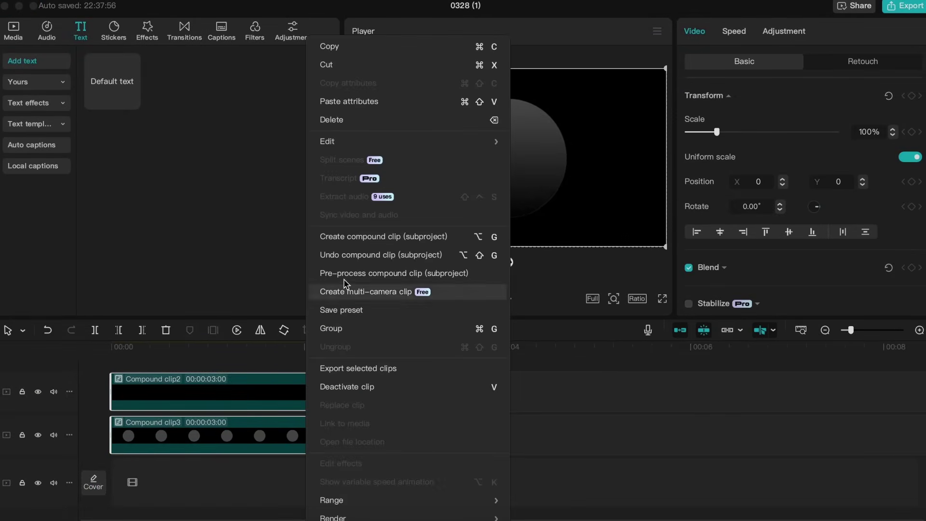
click(354, 239)
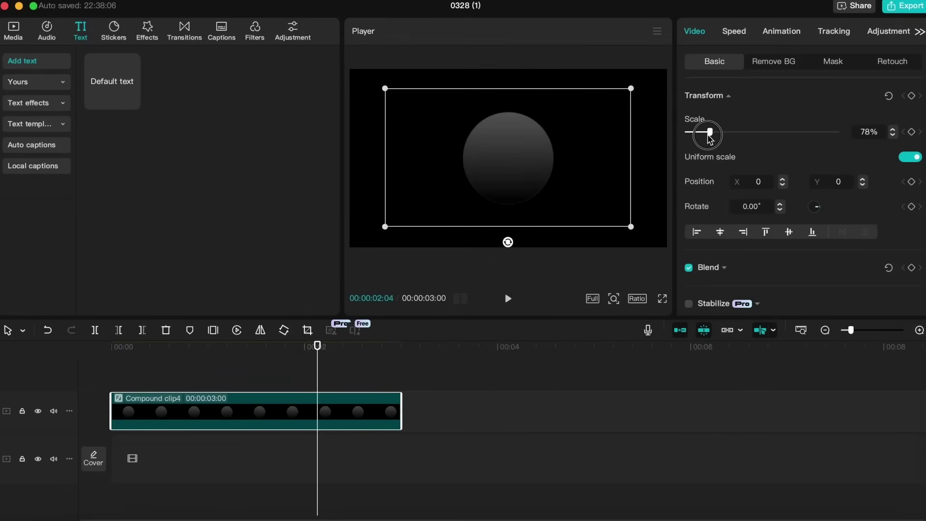
drag(709, 137, 704, 137)
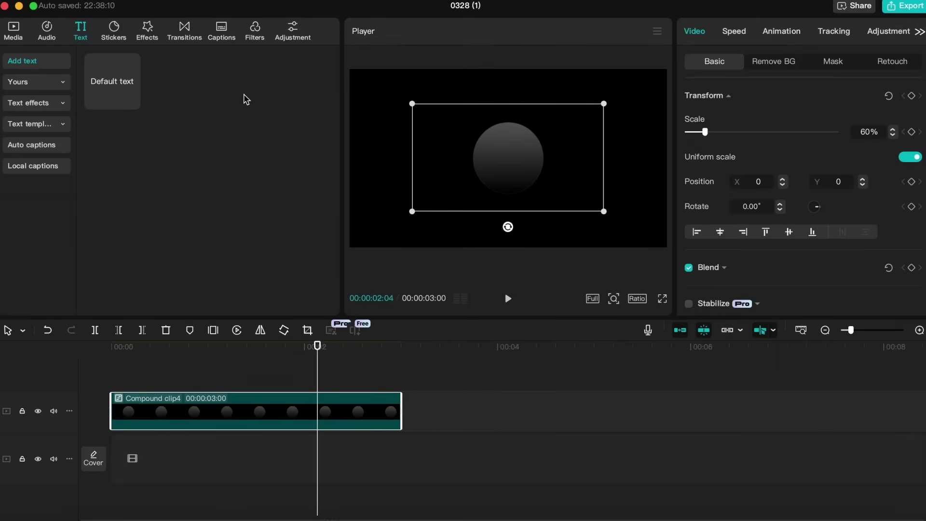
Step: Add a small Success text clip over the sphere, starting at 00:00
click(132, 101)
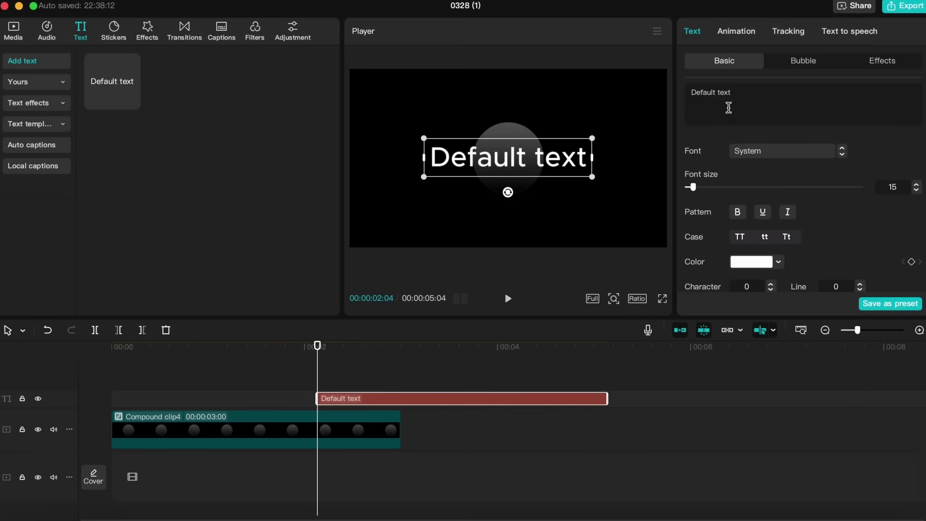
triple_click(726, 105)
text(Su)
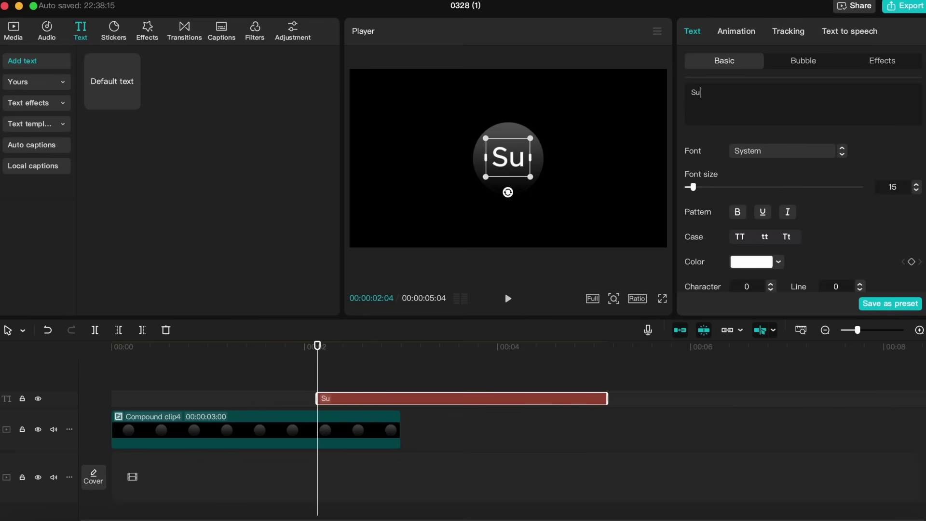
text(ccess)
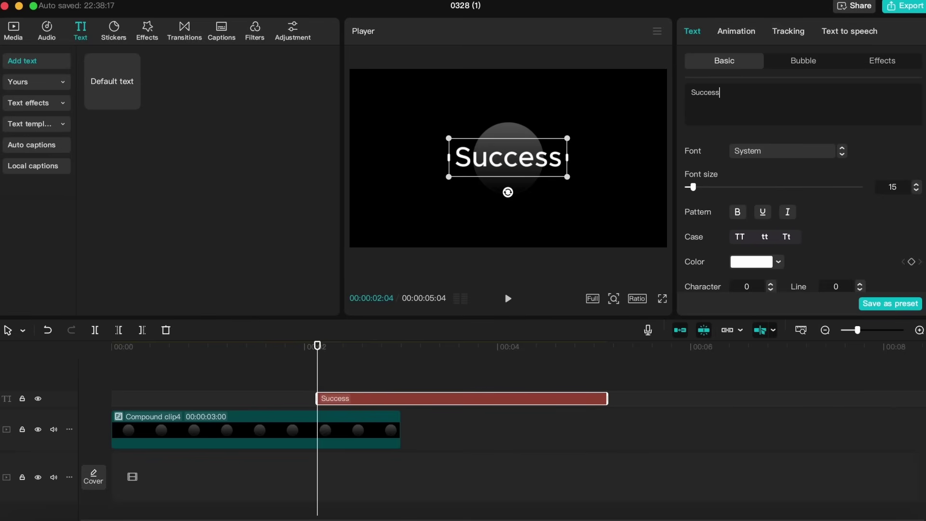
drag(692, 188, 688, 189)
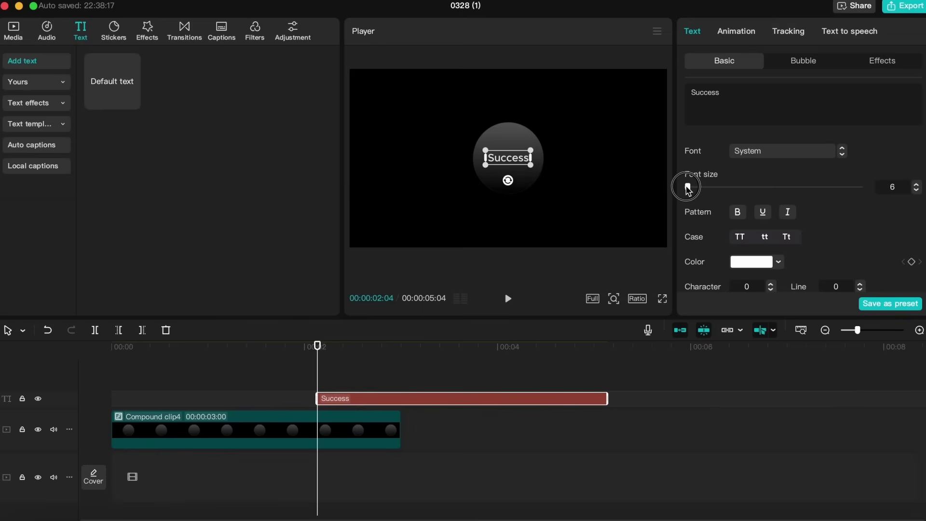
drag(407, 398, 193, 407)
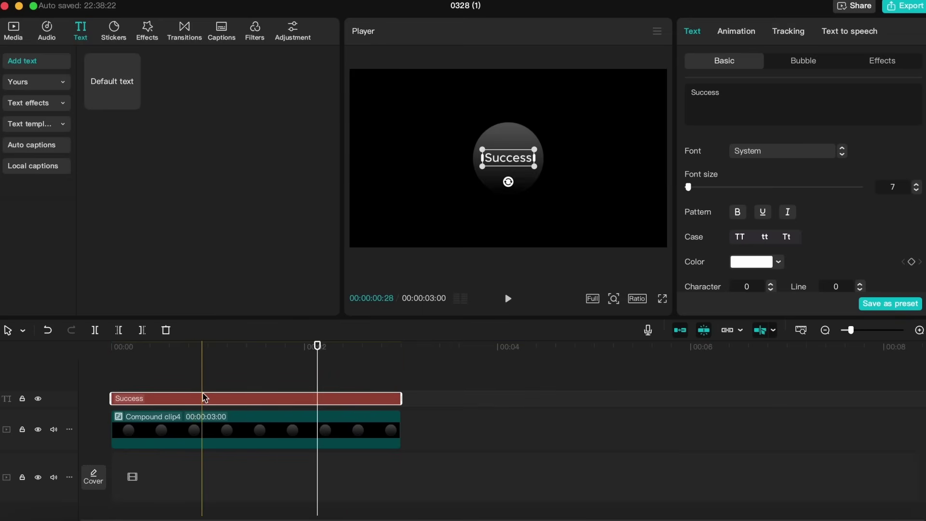
Step: Create compound clips named Money, Success and Power from the sphere clips
click(228, 392)
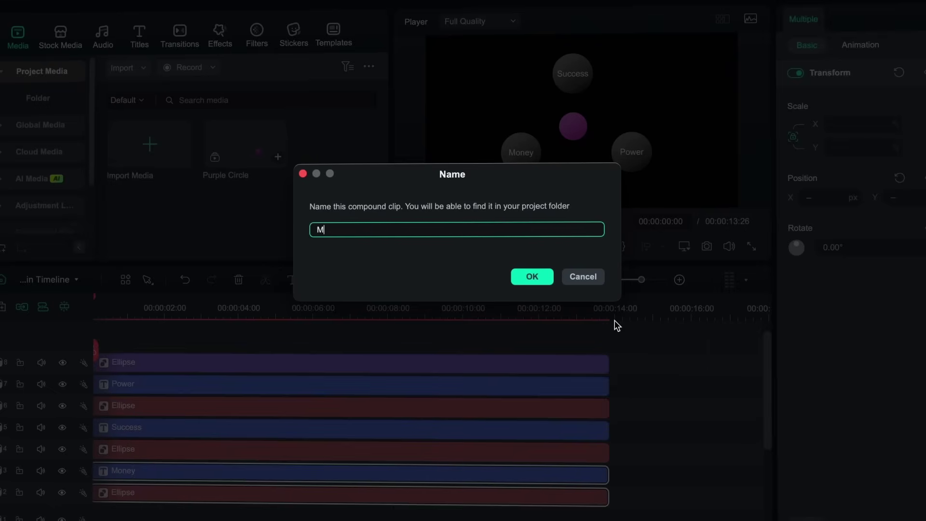
text(oney)
key(Return)
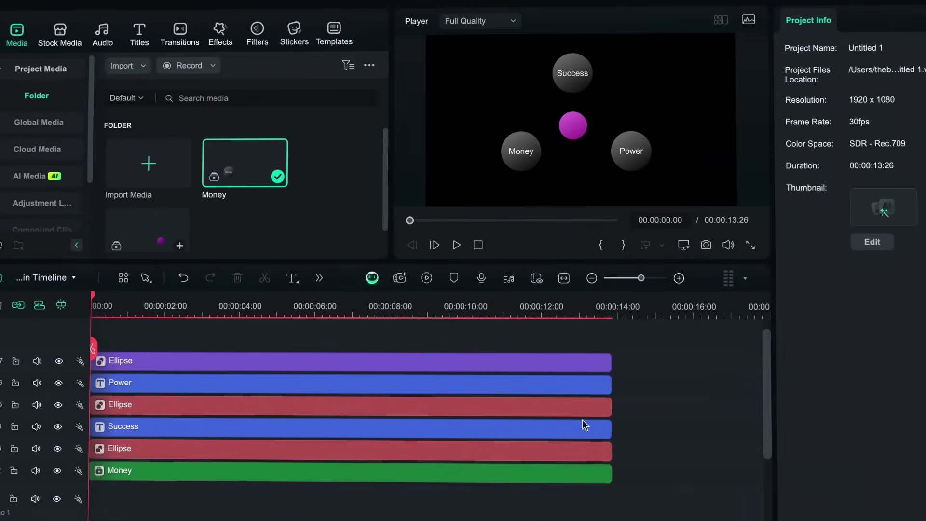
right_click(586, 429)
click(627, 314)
text(Success)
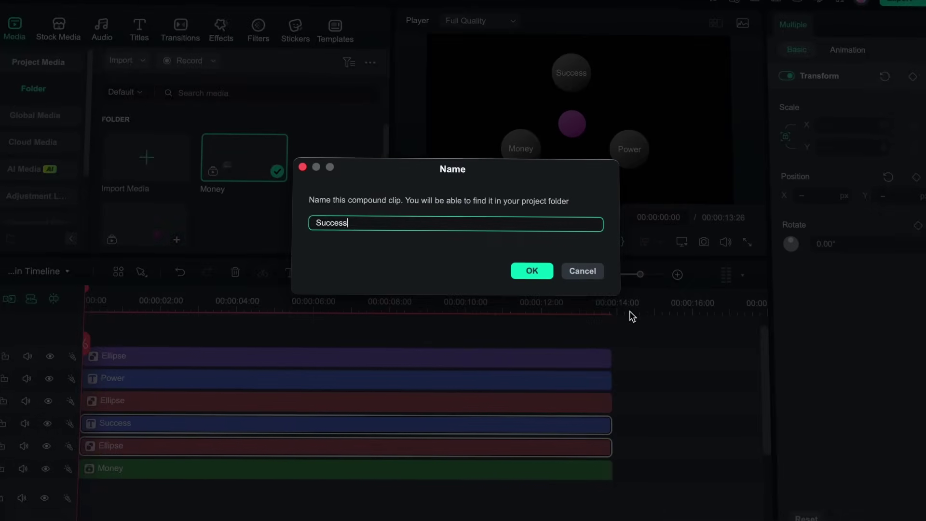
key(Return)
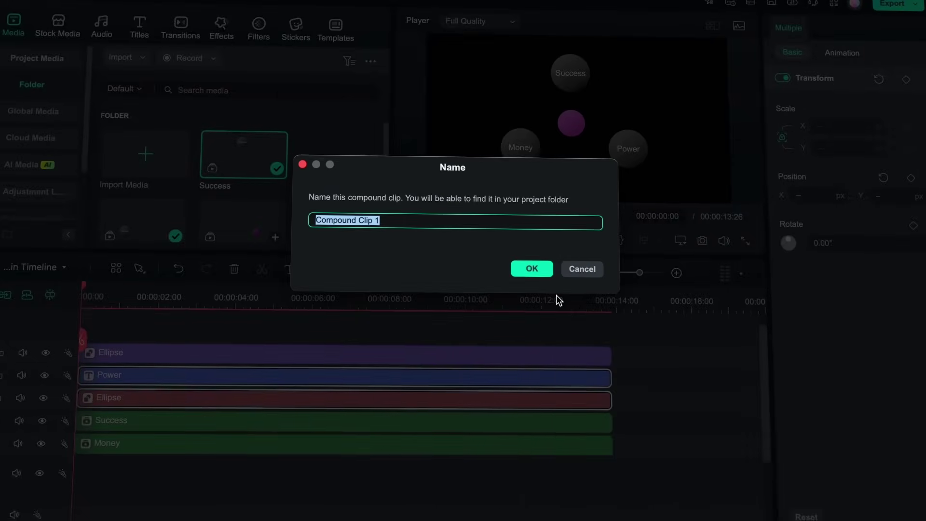
text(Power)
click(520, 269)
Step: Make the purple Ellipse clip a compound clip named Purple Circle 1
right_click(511, 354)
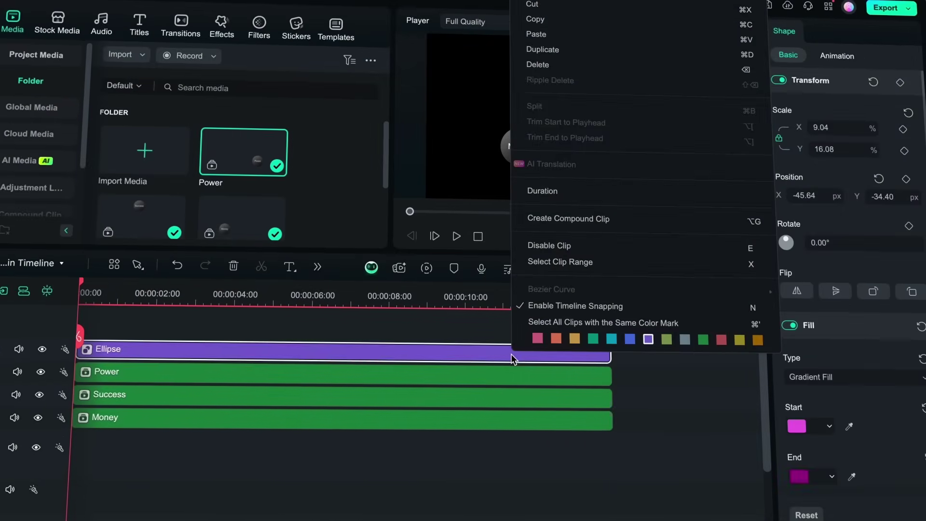
click(528, 215)
text(Purple Circle 1)
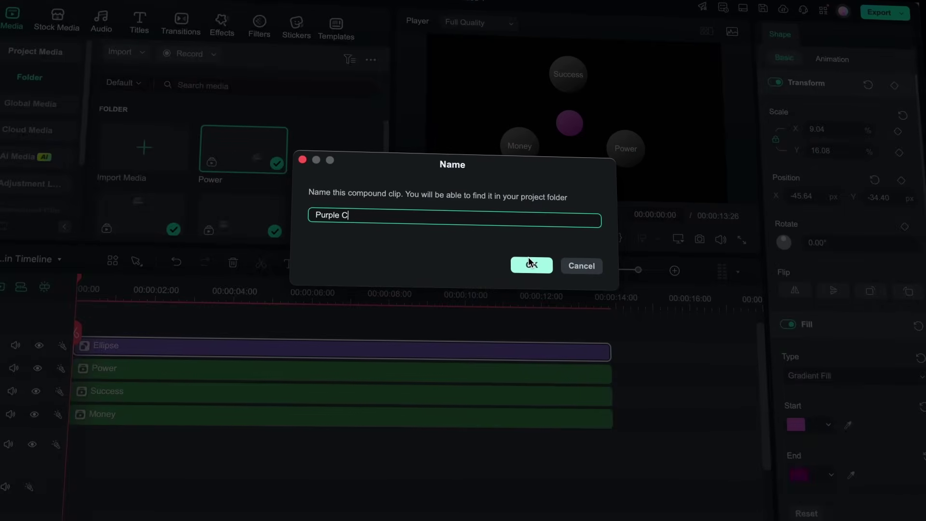
click(528, 260)
Step: Keyframe Purple Circle 1 on a curved path: Power, Money at 04:03, Success at 07:29, Power at 12:02
click(434, 363)
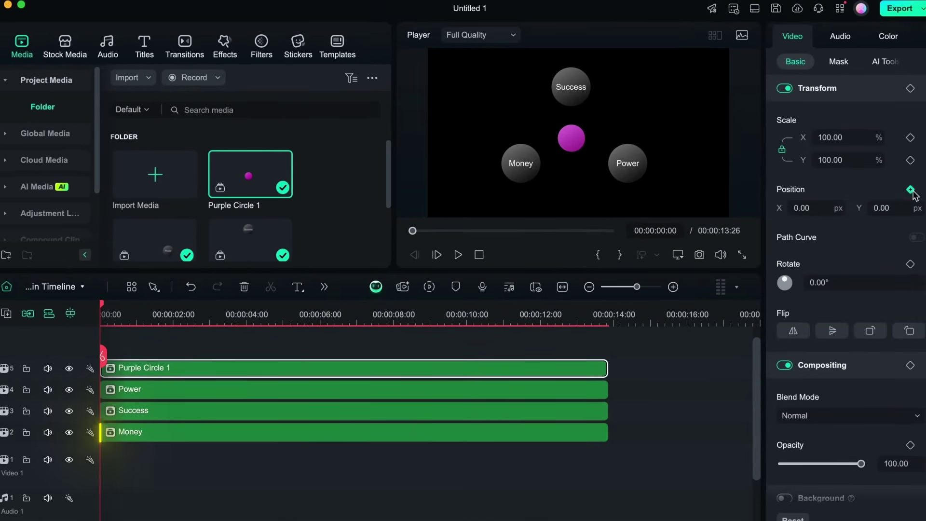
click(910, 189)
click(915, 237)
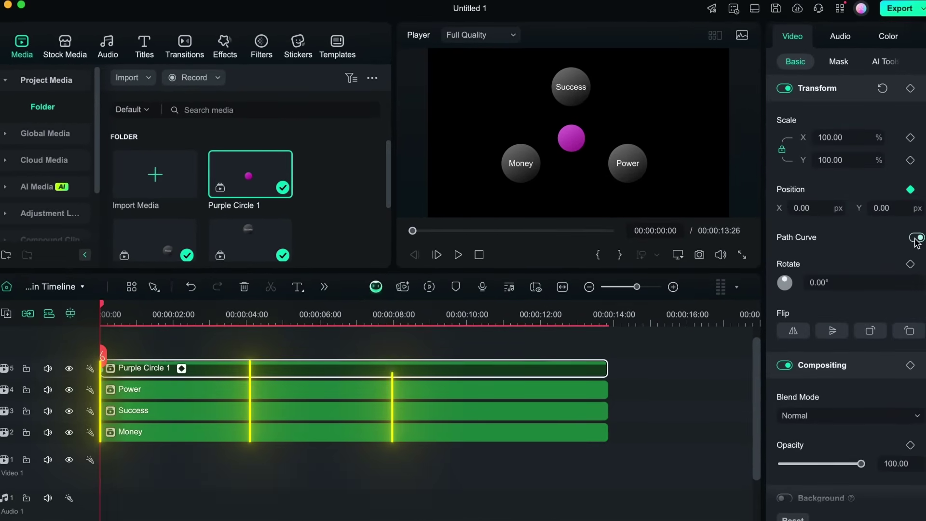
drag(573, 141, 630, 167)
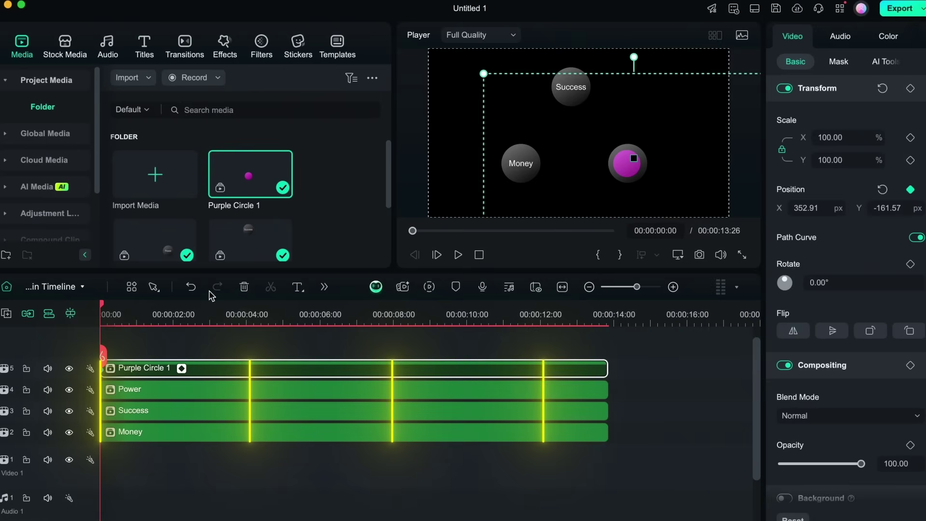
drag(101, 307, 250, 306)
drag(630, 159, 524, 165)
drag(375, 309, 543, 306)
drag(571, 86, 627, 162)
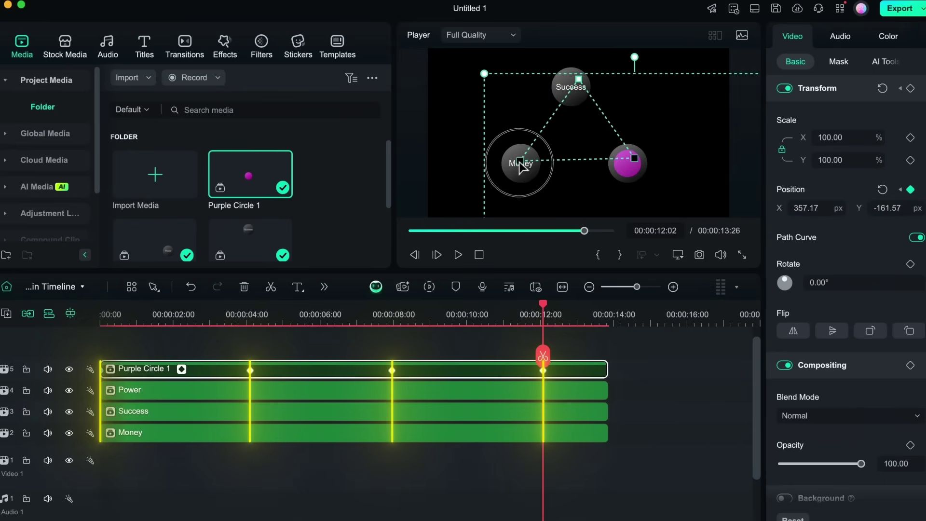
Step: Apply Ease to all Position Y keyframes in the keyframe graph
right_click(392, 370)
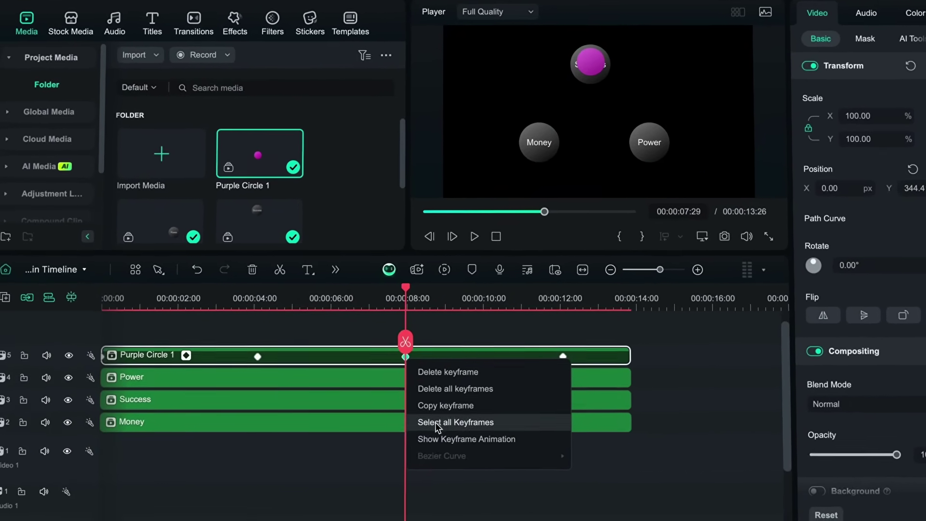
click(444, 436)
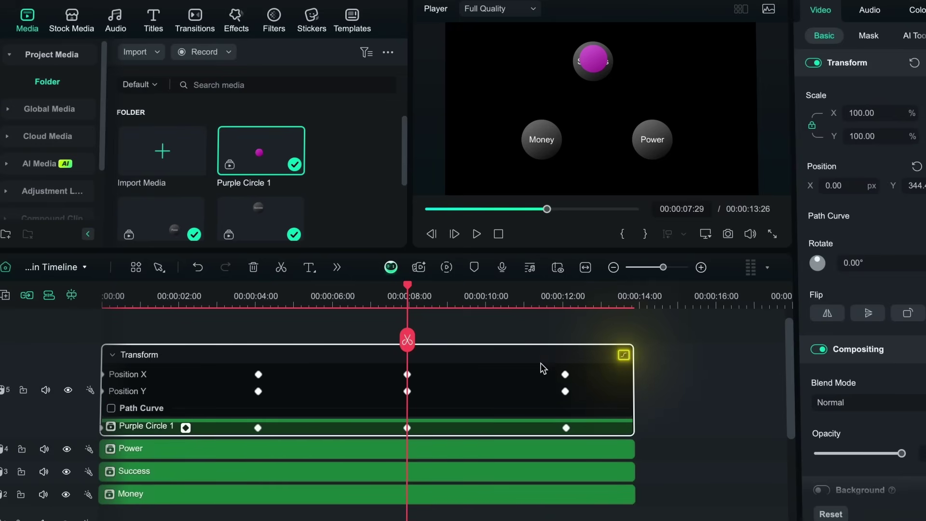
click(624, 355)
scroll(566, 392, down, 2)
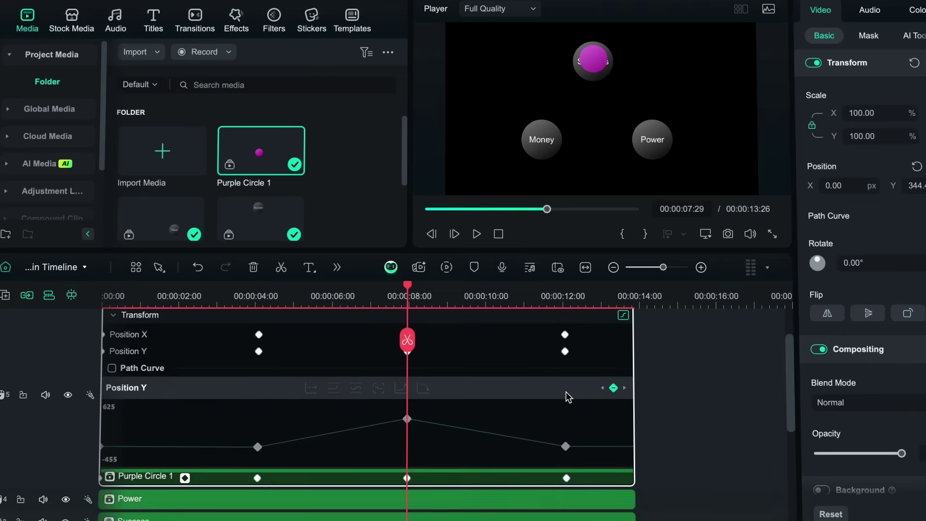
drag(595, 412, 30, 460)
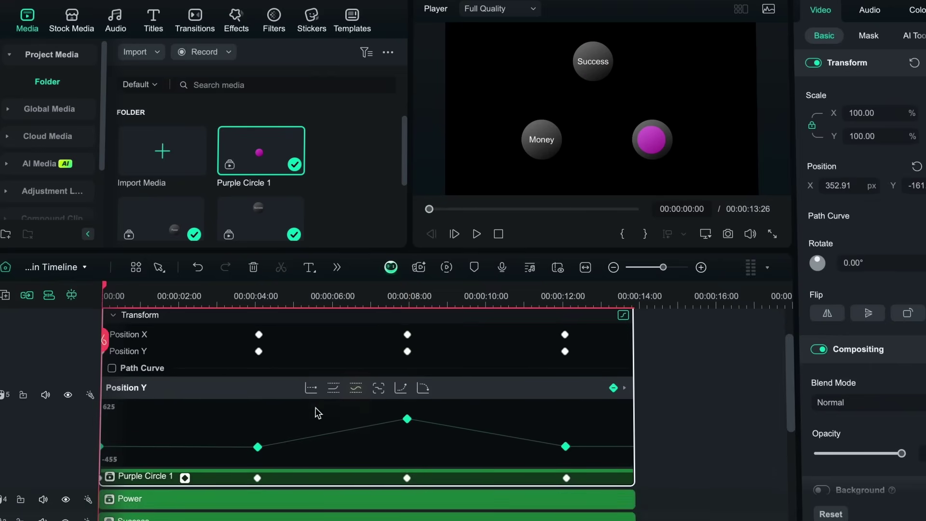
click(362, 392)
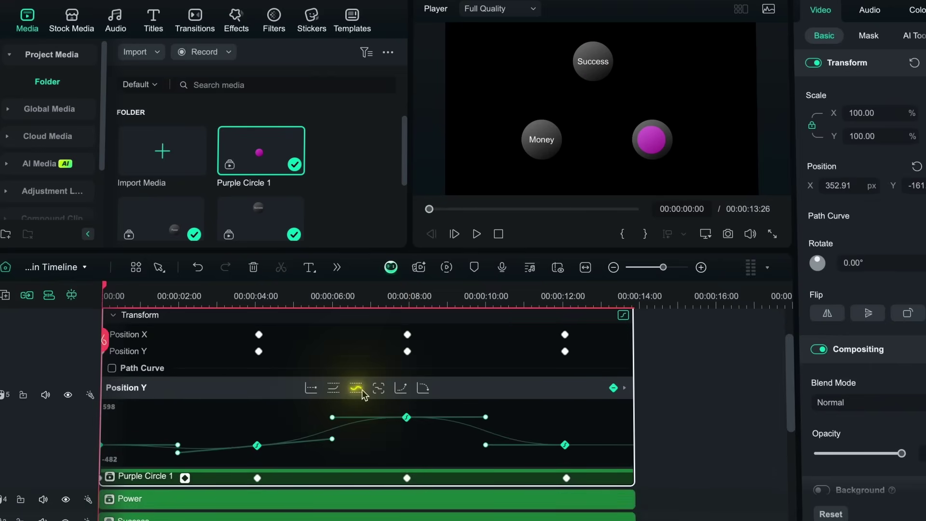
click(332, 440)
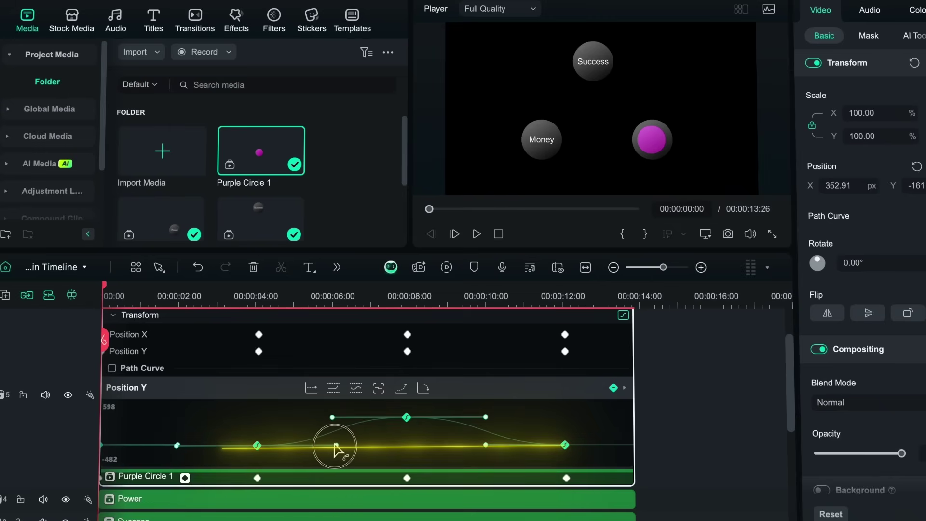
Step: Apply Ease to all Position X keyframes and play the animation to check it
scroll(170, 362, up, 1)
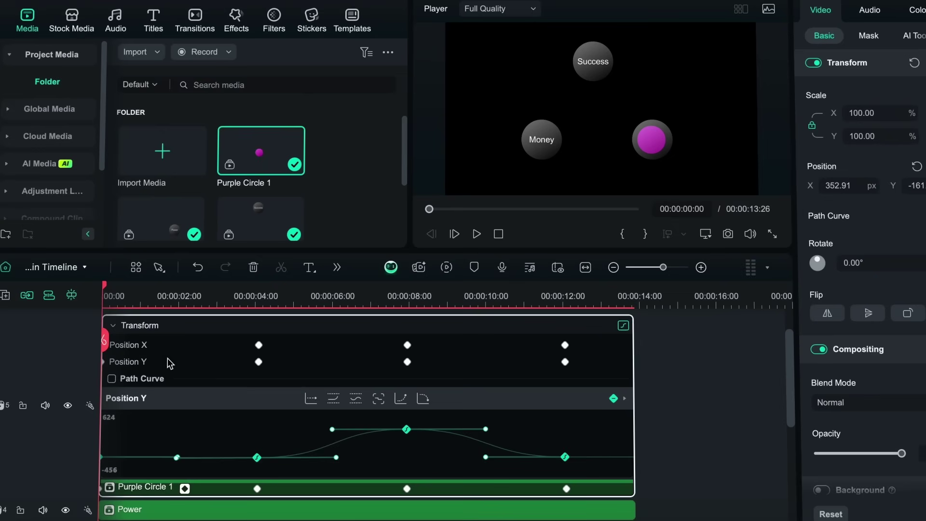
click(141, 347)
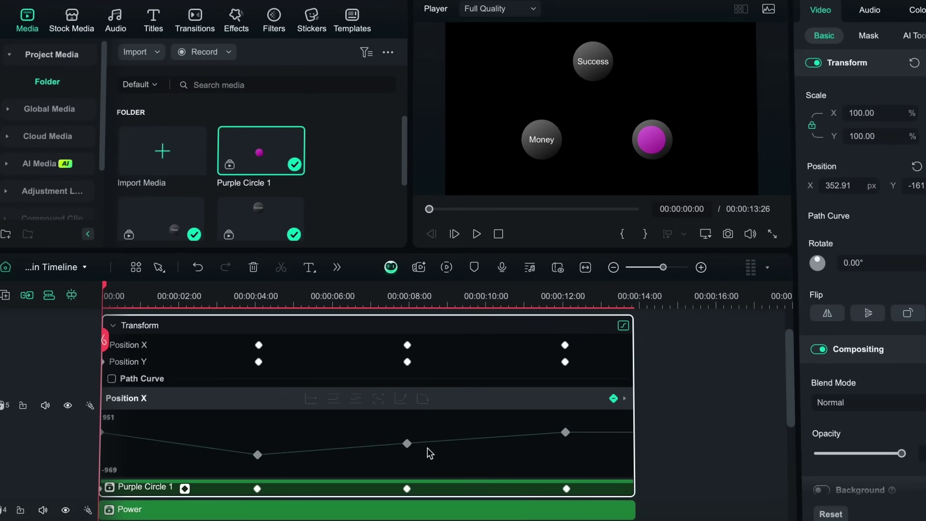
drag(420, 427, 37, 491)
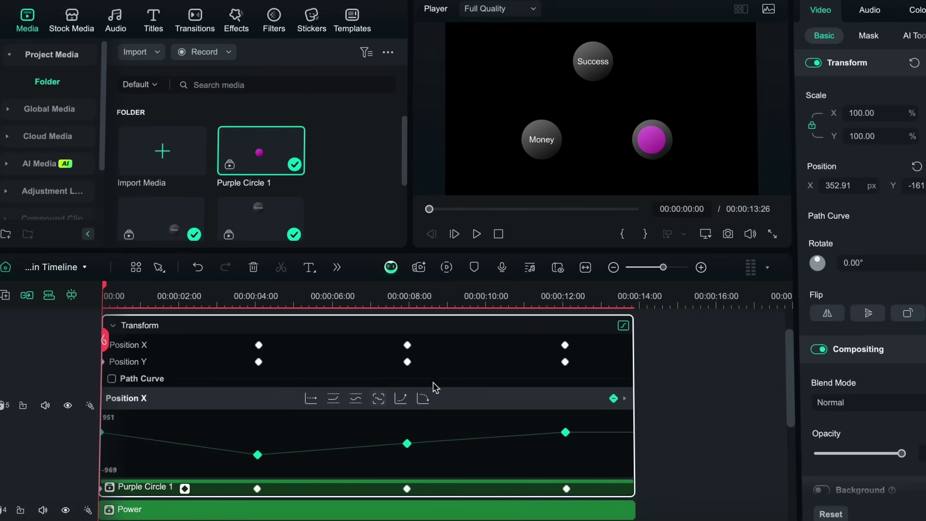
click(357, 398)
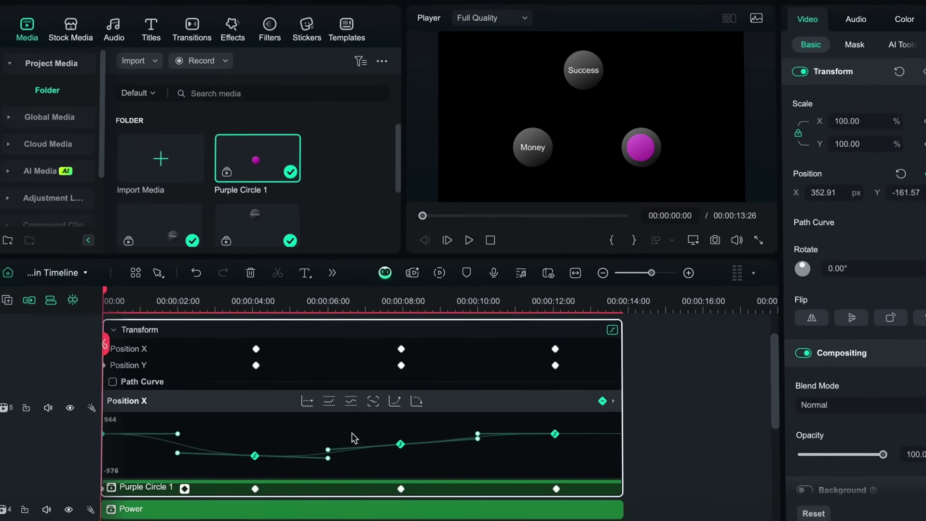
key(space)
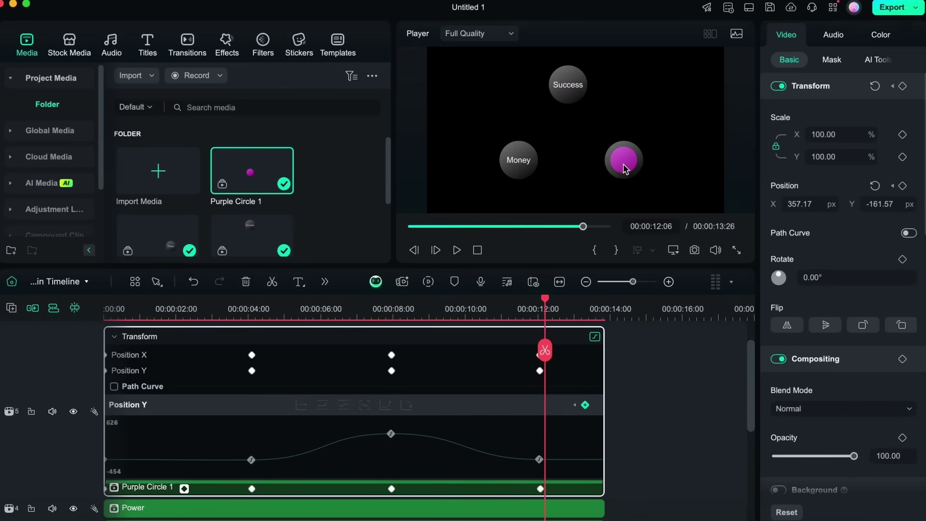
Step: Close the curve editor and hide the circle's keyframe animation rows
click(595, 337)
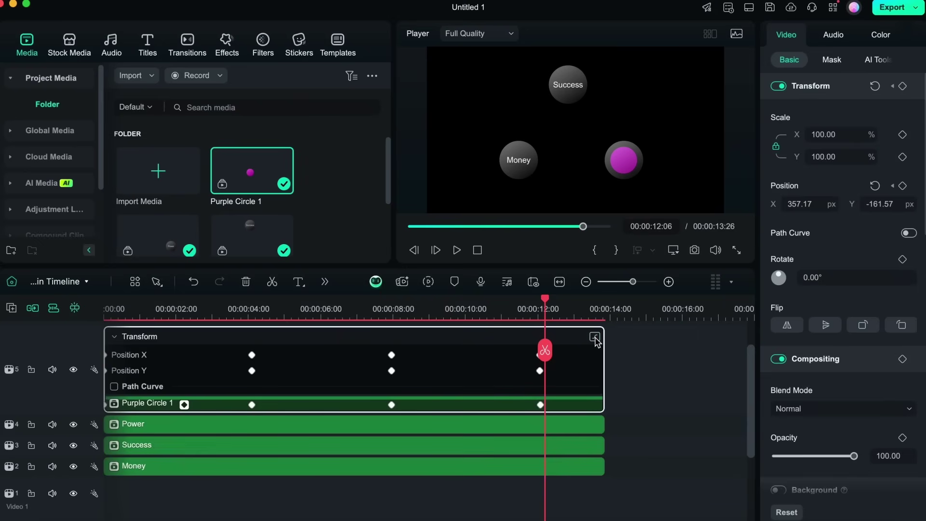
right_click(393, 406)
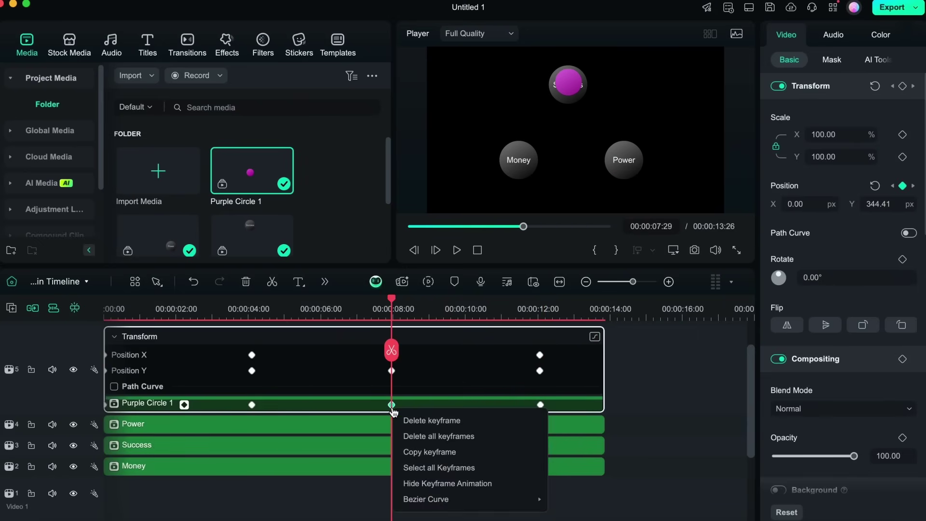
click(417, 482)
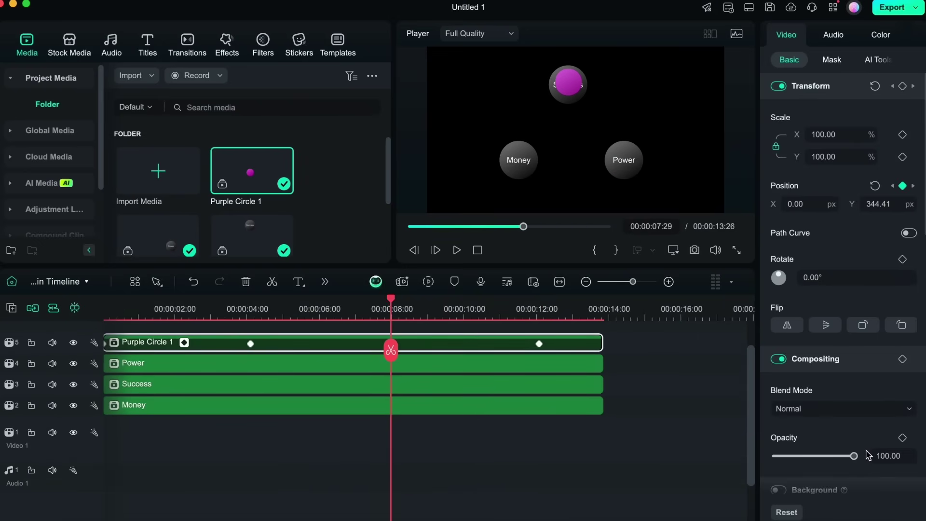
Step: Enable a Soft drop shadow on the purple circle and set its colour
scroll(868, 454, down, 6)
scroll(866, 453, down, 5)
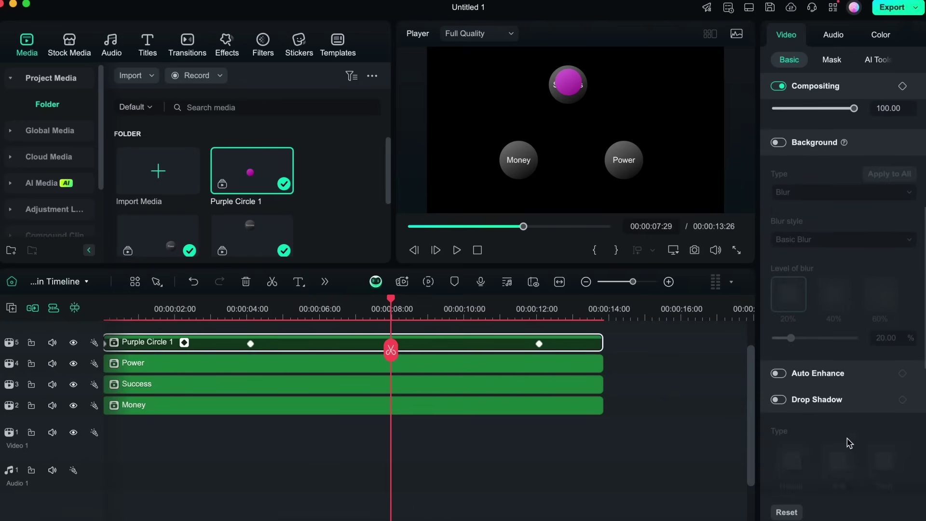
click(778, 286)
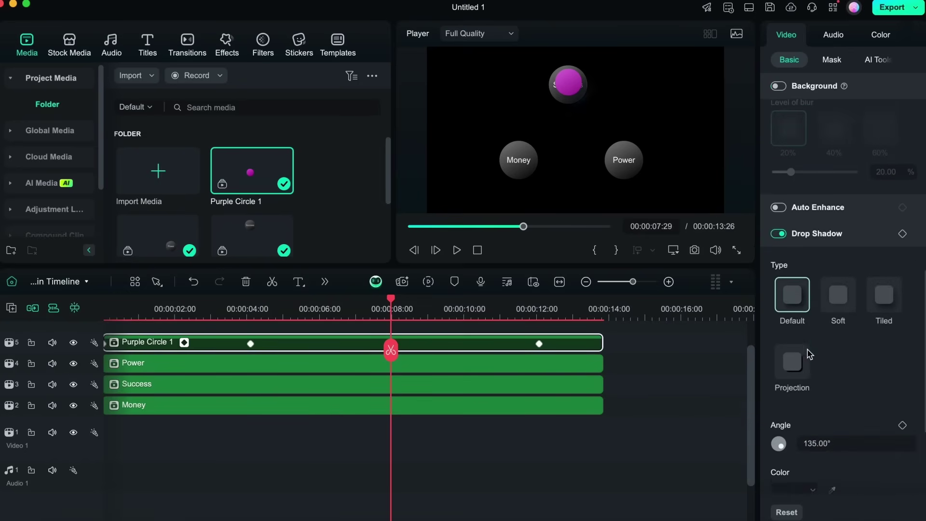
scroll(800, 354, down, 5)
click(837, 217)
scroll(836, 298, down, 3)
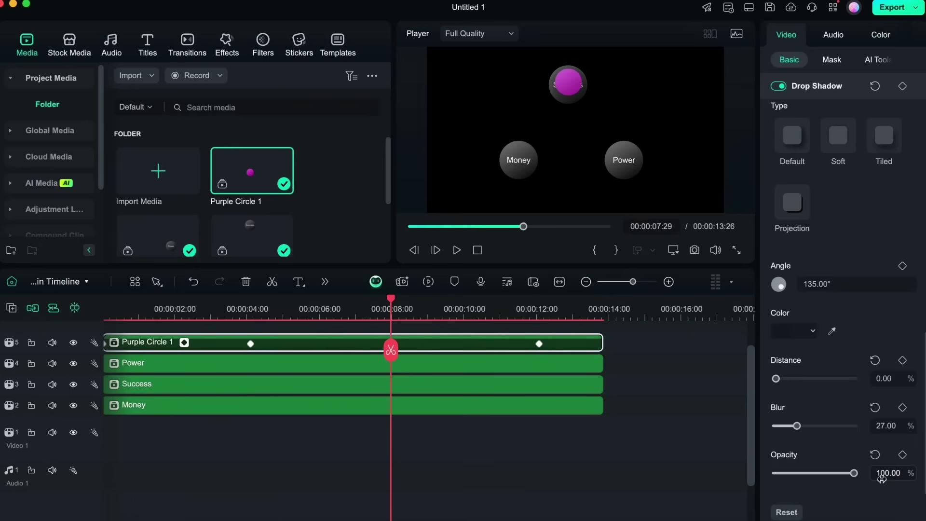
click(792, 331)
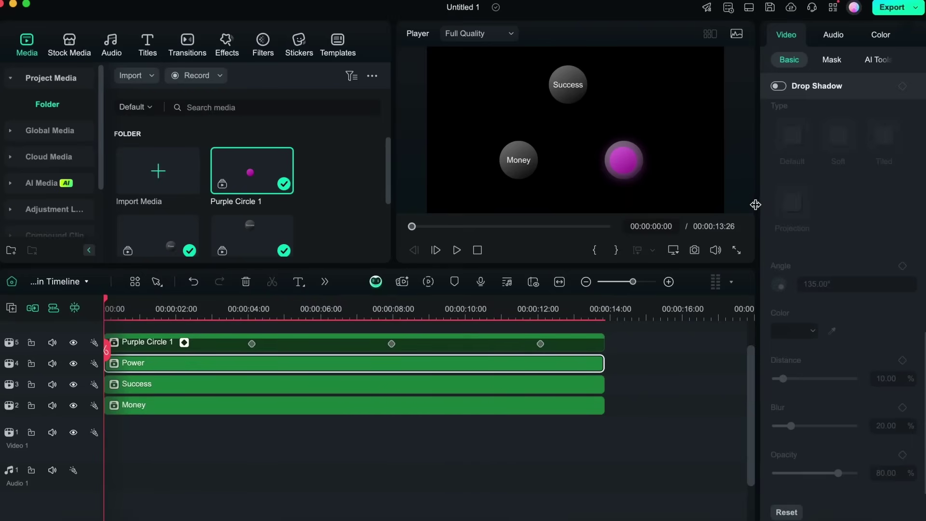
Step: Keyframe the Power clip's colour, resetting it to neutral at 00:00:00:21
drag(755, 205, 700, 204)
click(824, 34)
scroll(778, 200, down, 5)
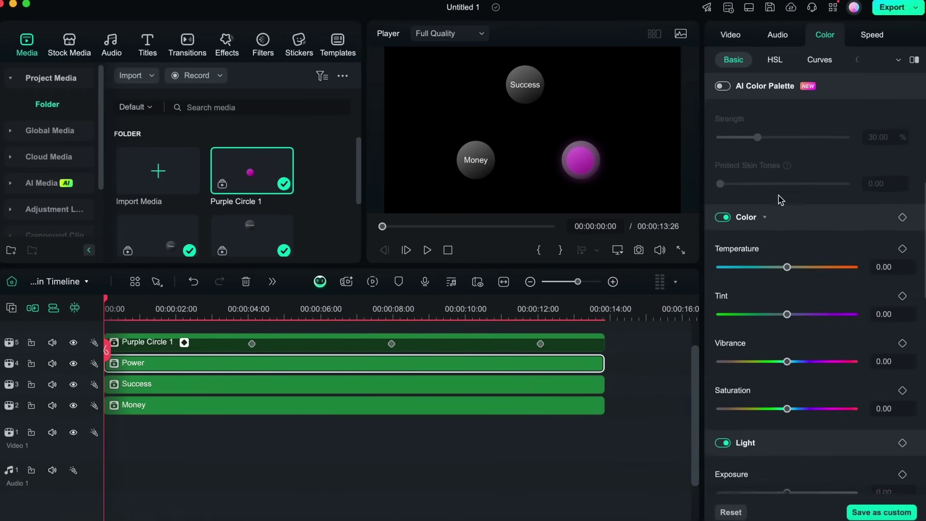
scroll(780, 201, down, 3)
click(902, 150)
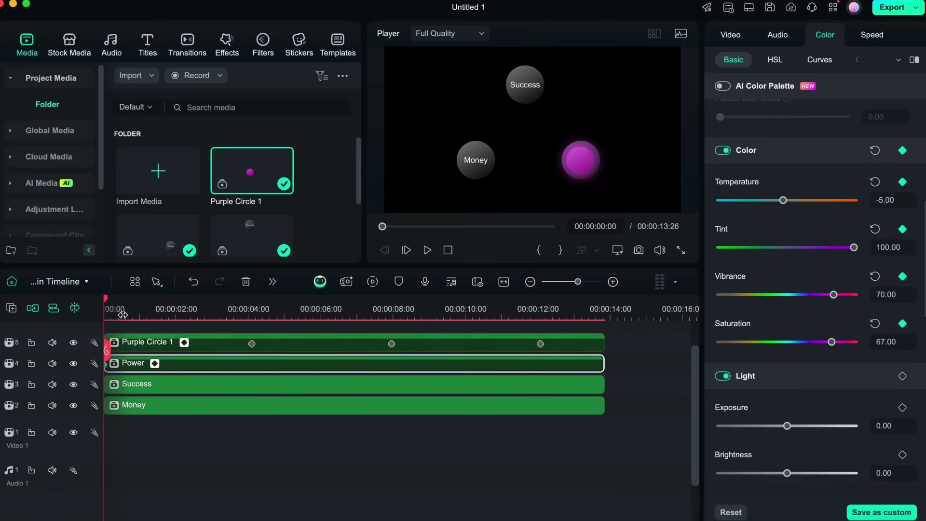
drag(107, 303, 130, 303)
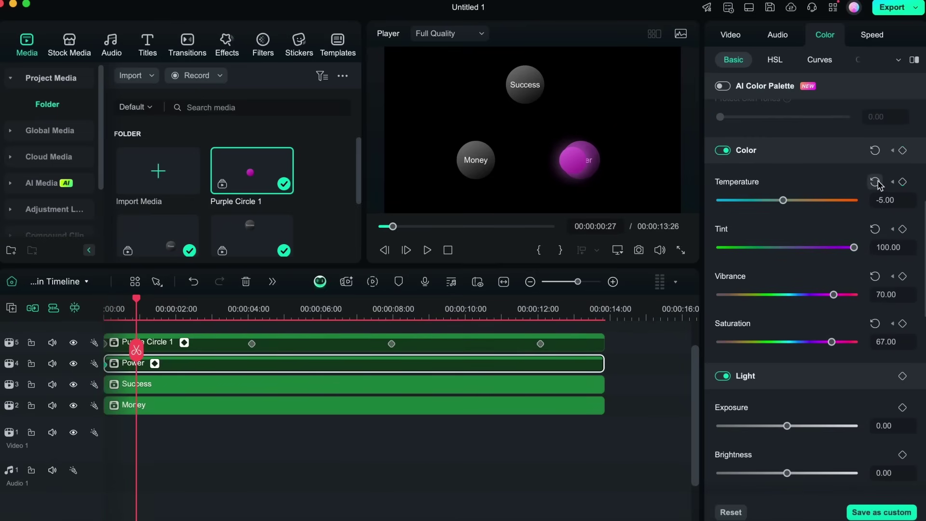
click(875, 153)
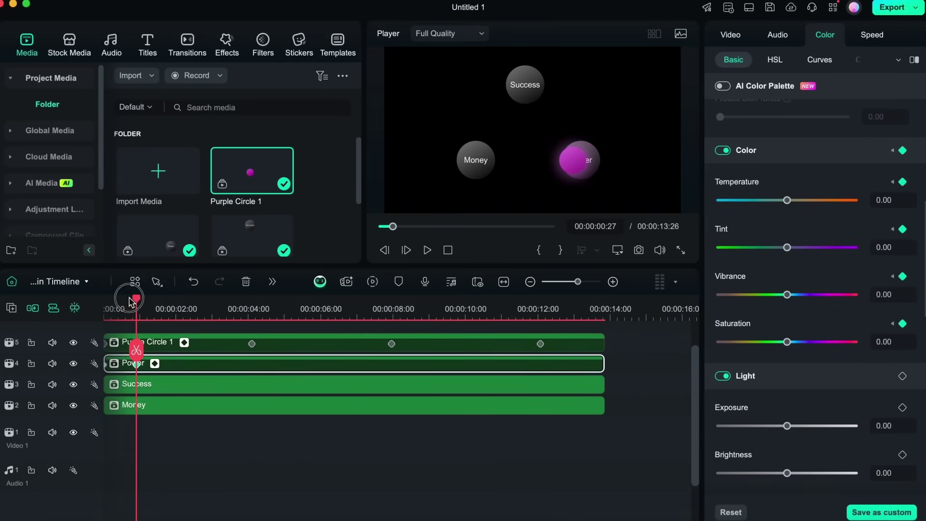
Step: Add colour keyframes on Money and Success, adjust saturation, and play back to review
drag(130, 301, 250, 302)
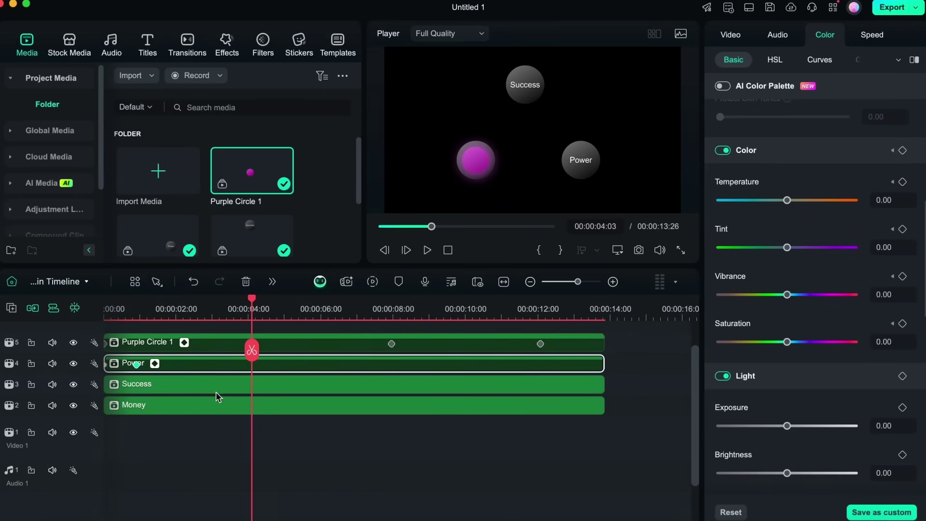
click(256, 406)
click(902, 188)
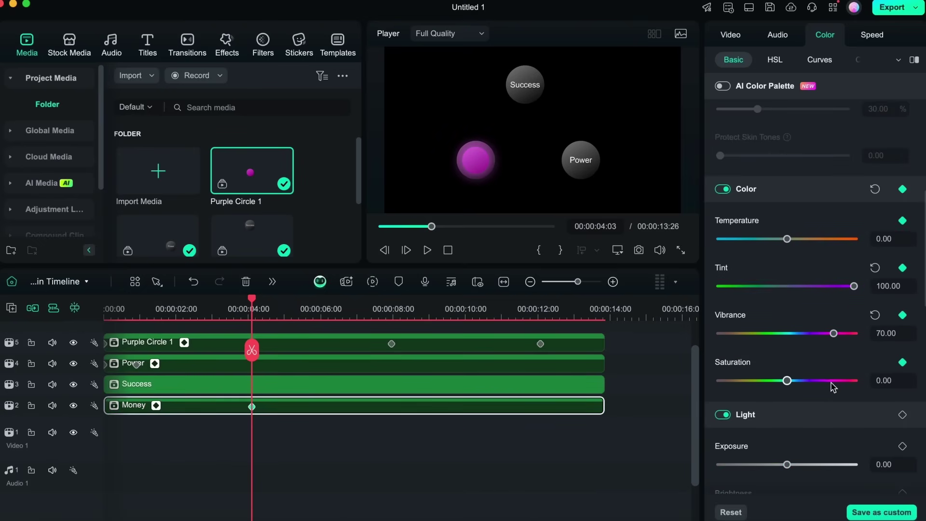
drag(249, 306, 379, 302)
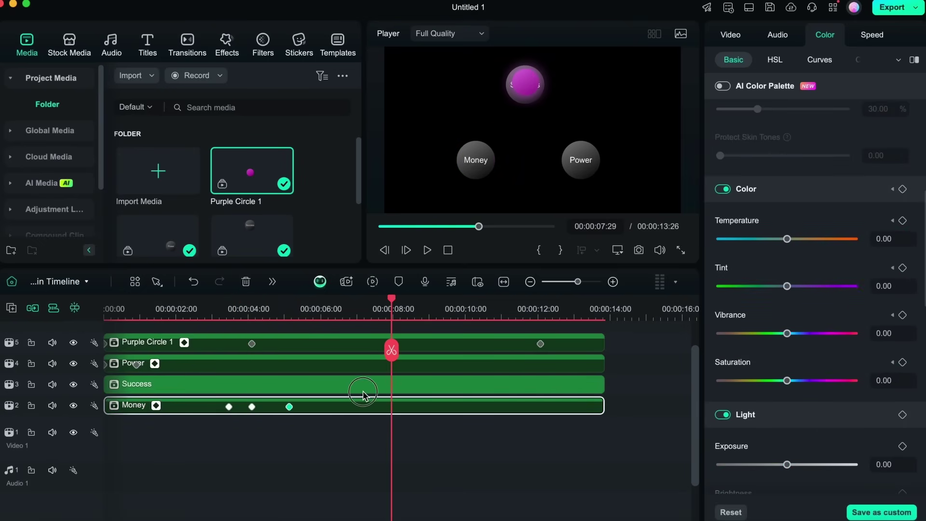
click(361, 389)
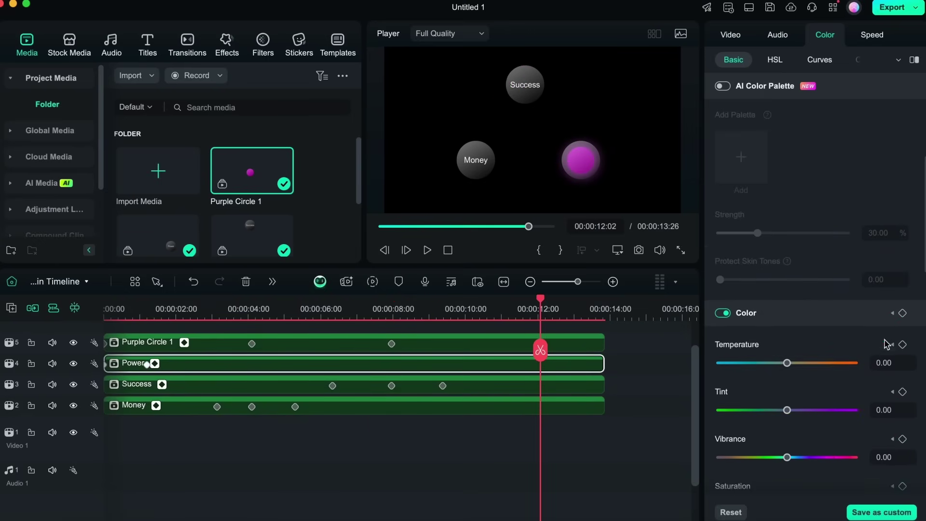
scroll(886, 343, down, 3)
drag(787, 432, 834, 432)
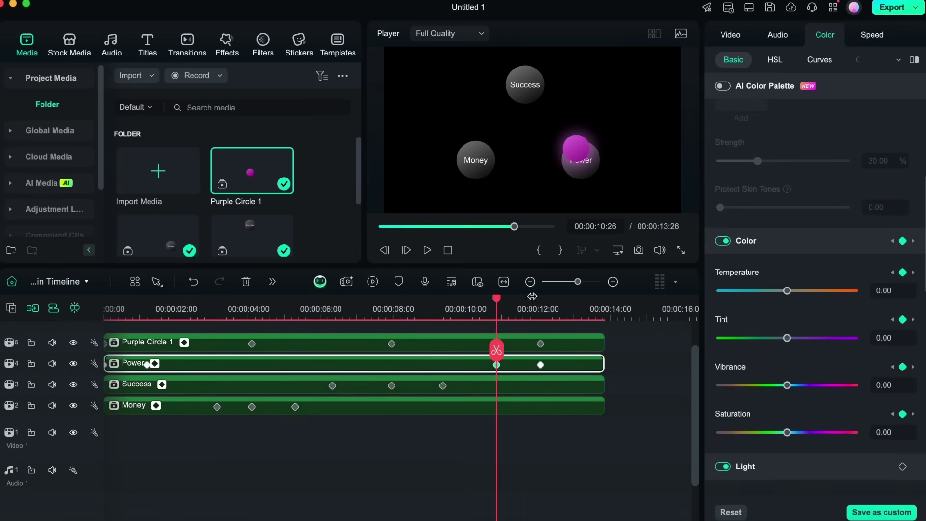
key(space)
Step: Search effects for 'shockedwave scan' and drop Ray Scanning 04 onto the Money clip
click(226, 46)
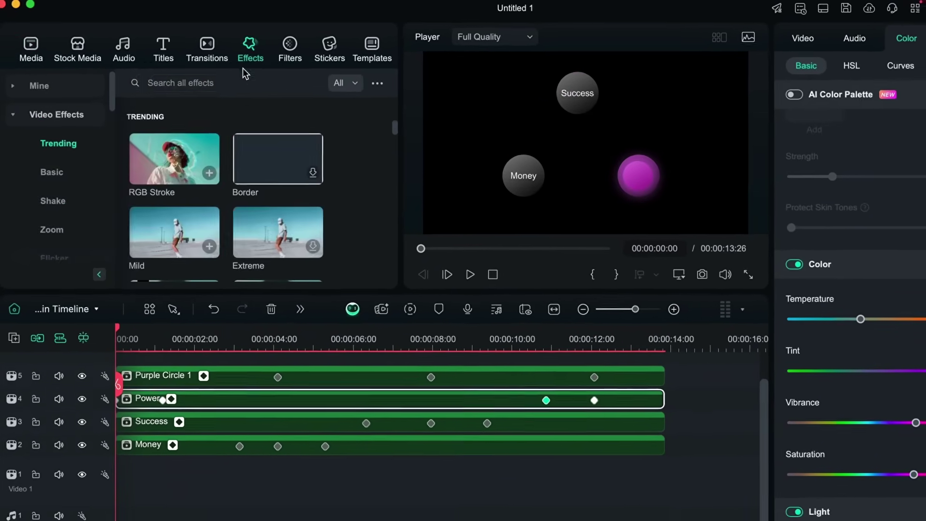
click(202, 76)
text(shockedwave scan)
key(Return)
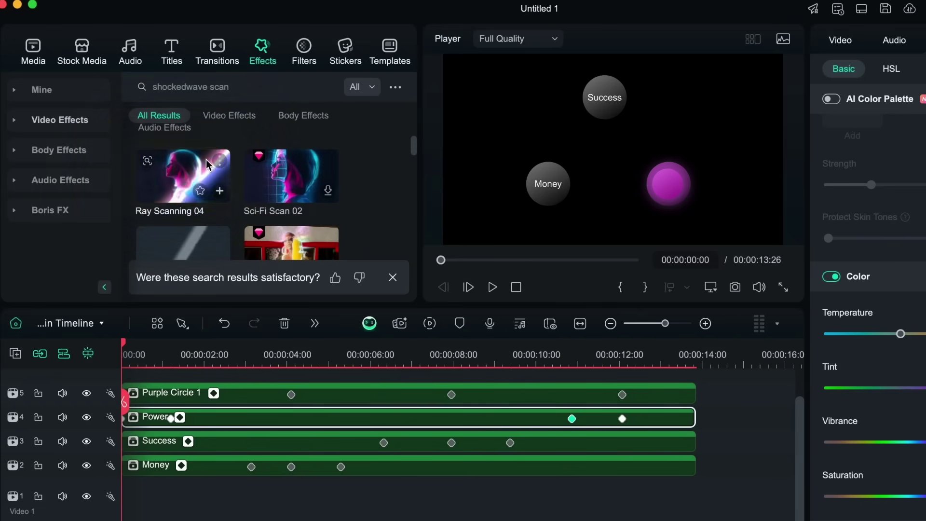
drag(208, 164, 201, 470)
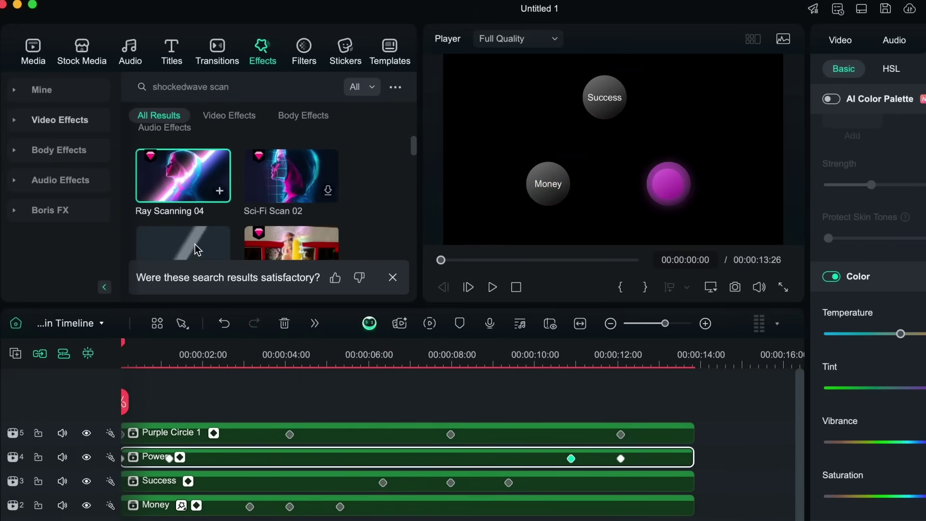
Step: Add a Glow Color effect track extended to 00:00:13:26, with feathering raised from 32 to 134
text(glow color)
key(Return)
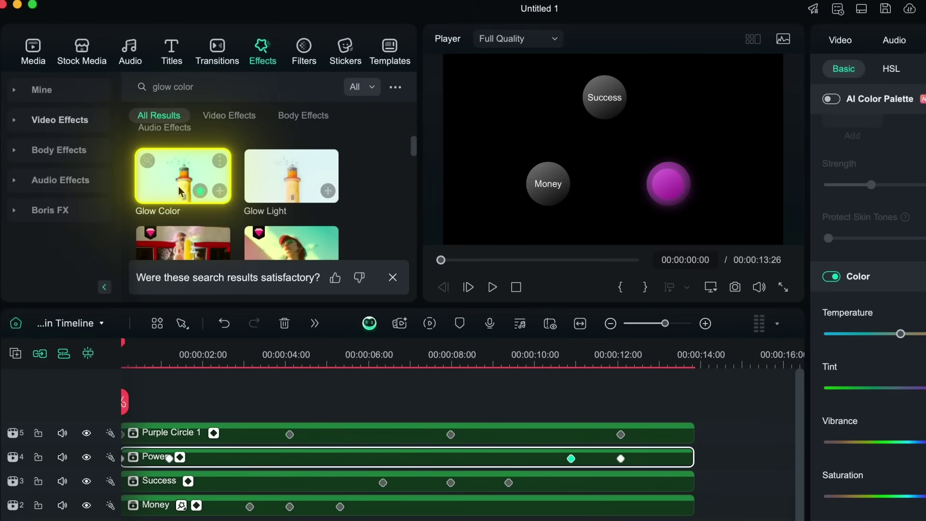
drag(180, 191, 128, 410)
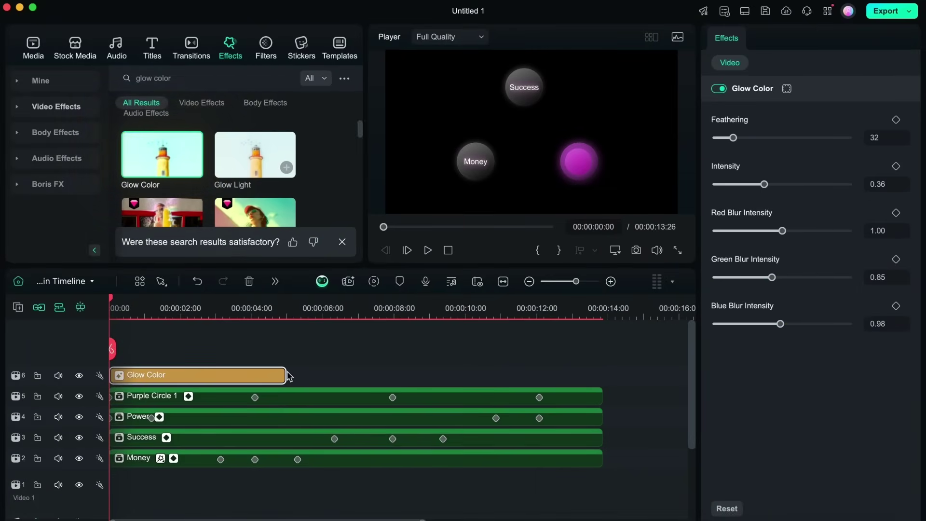
drag(283, 372, 589, 379)
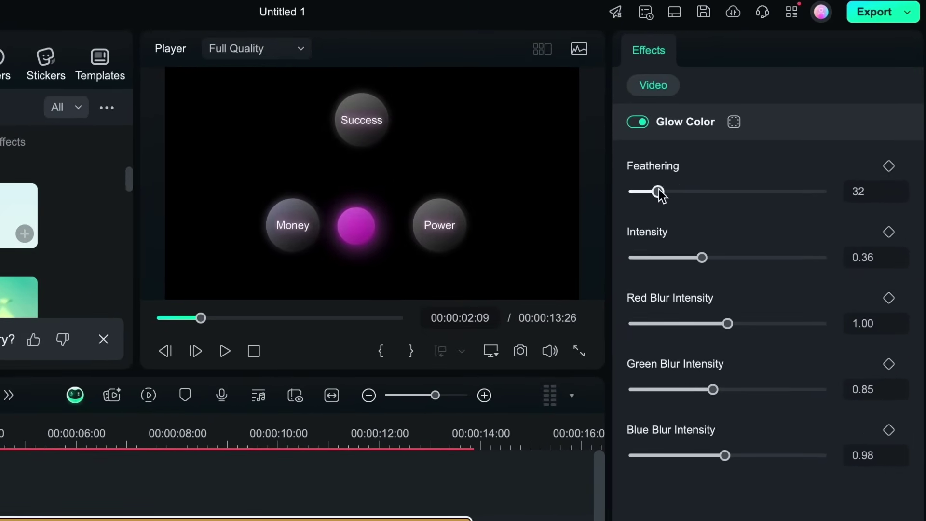
drag(658, 192, 757, 191)
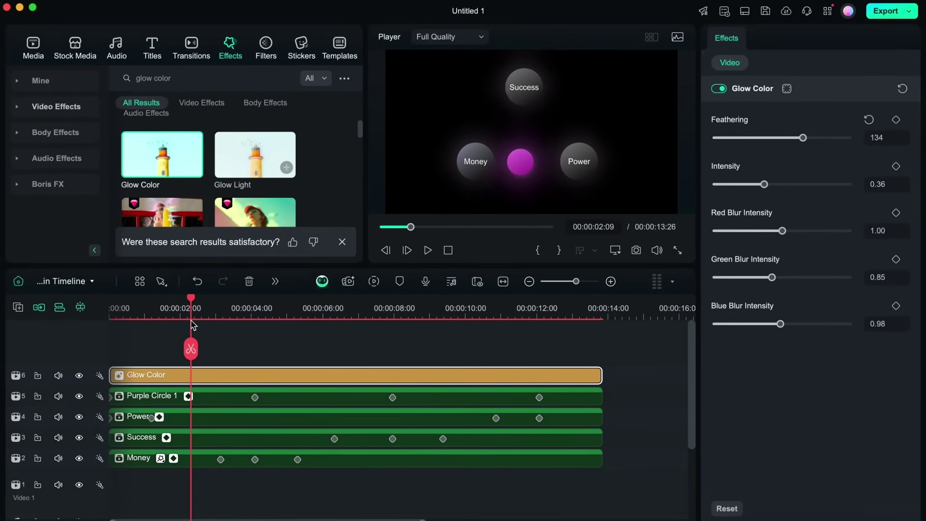
drag(191, 299, 89, 309)
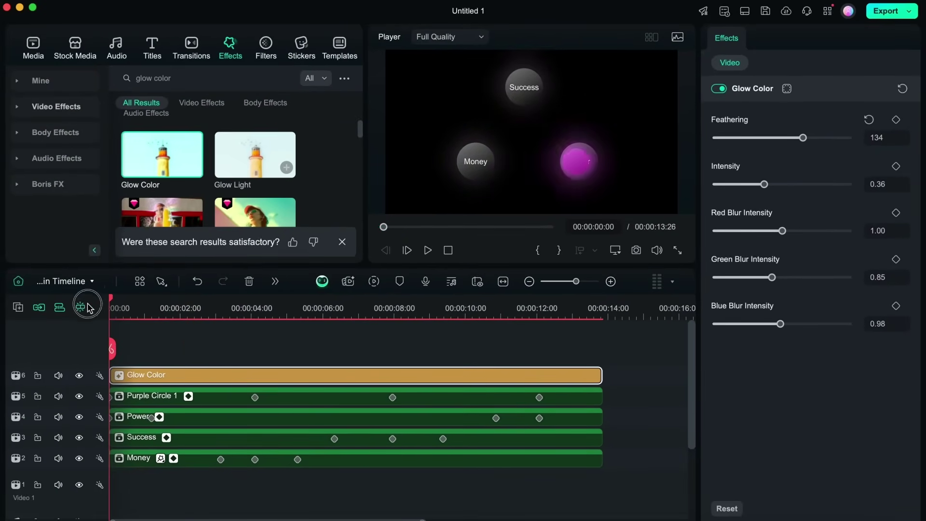
click(274, 281)
Step: Draw an unfilled ellipse around the Money circle with a magenta border
mouse_move(309, 333)
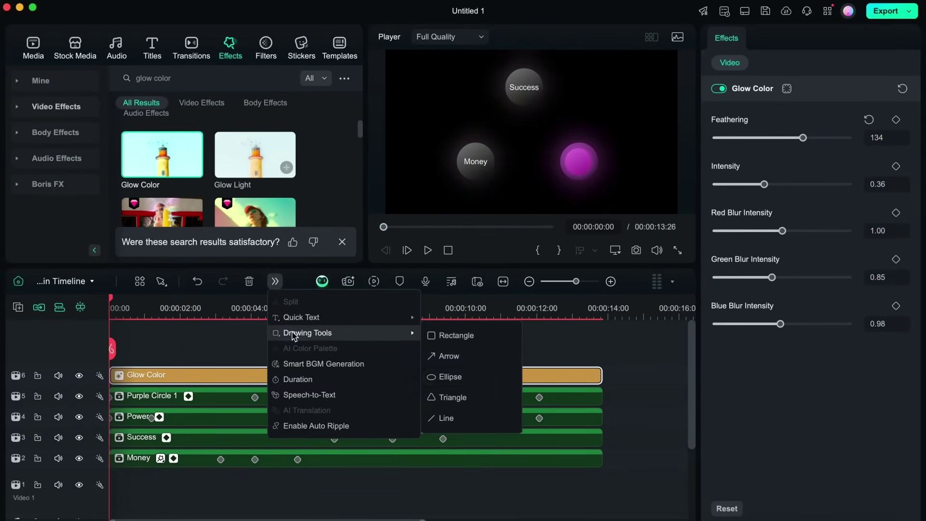
click(443, 376)
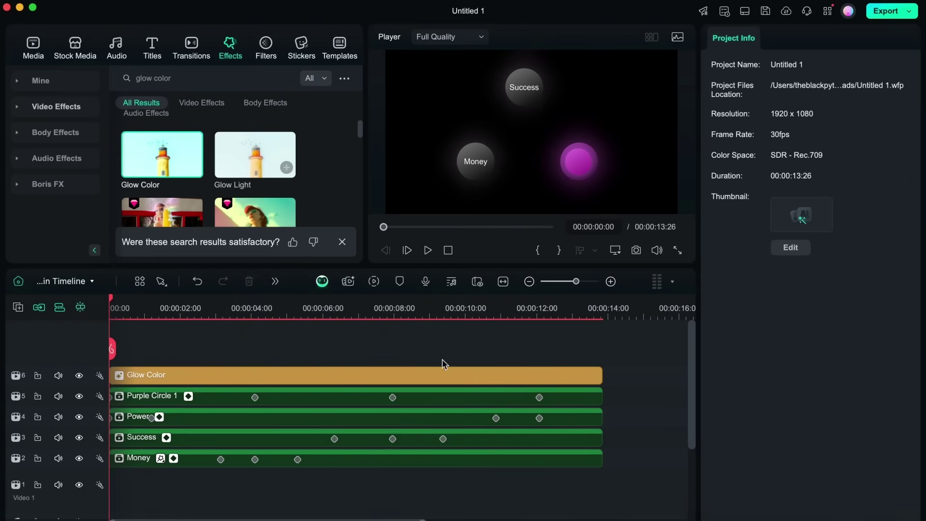
drag(442, 126, 511, 197)
click(718, 331)
scroll(748, 393, down, 10)
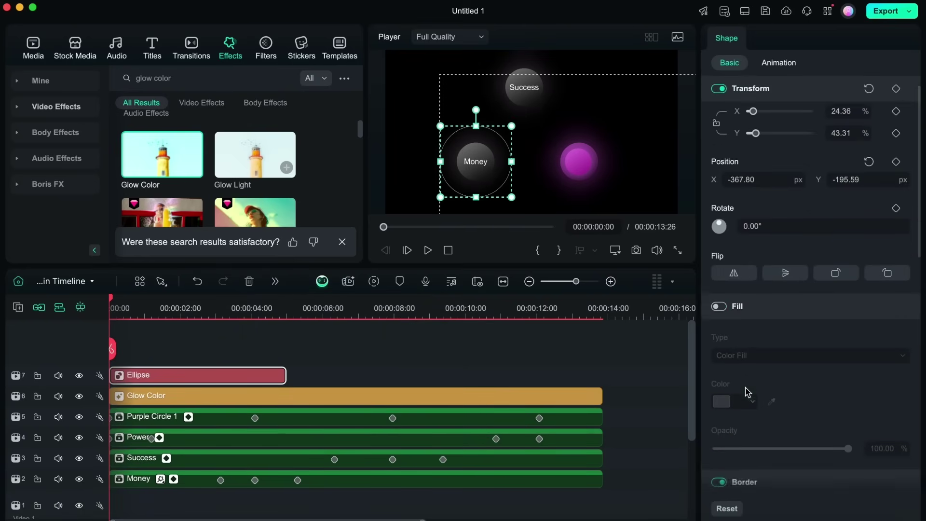
click(722, 309)
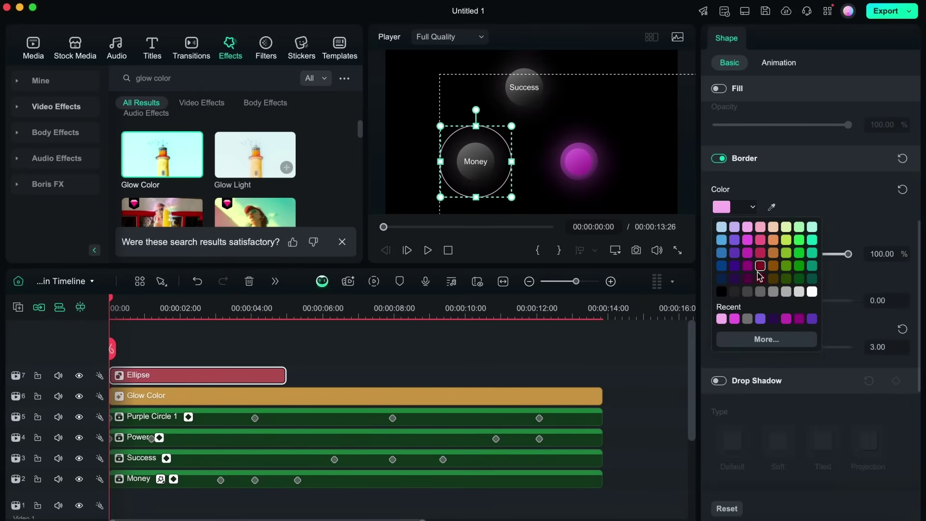
click(786, 319)
Step: Give the ellipse a magenta drop shadow and extend its clip to the timeline end
scroll(774, 289, down, 10)
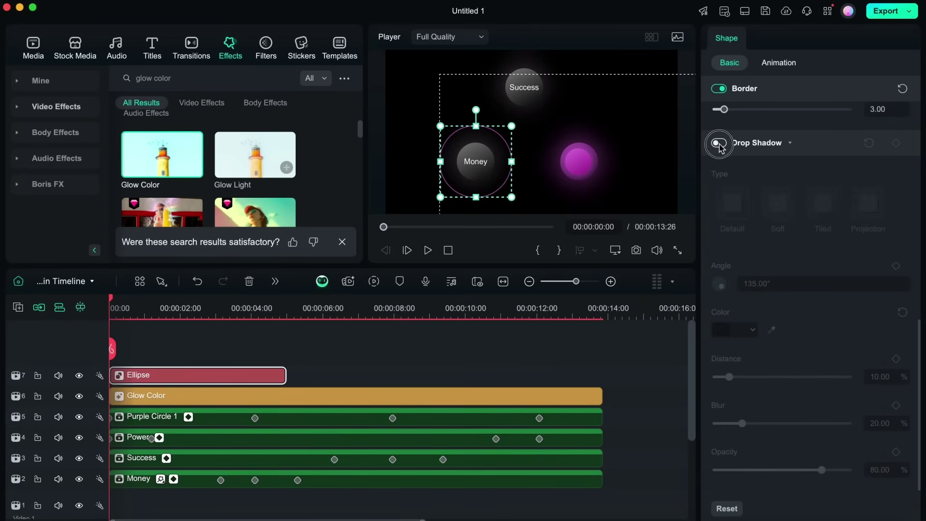
click(718, 142)
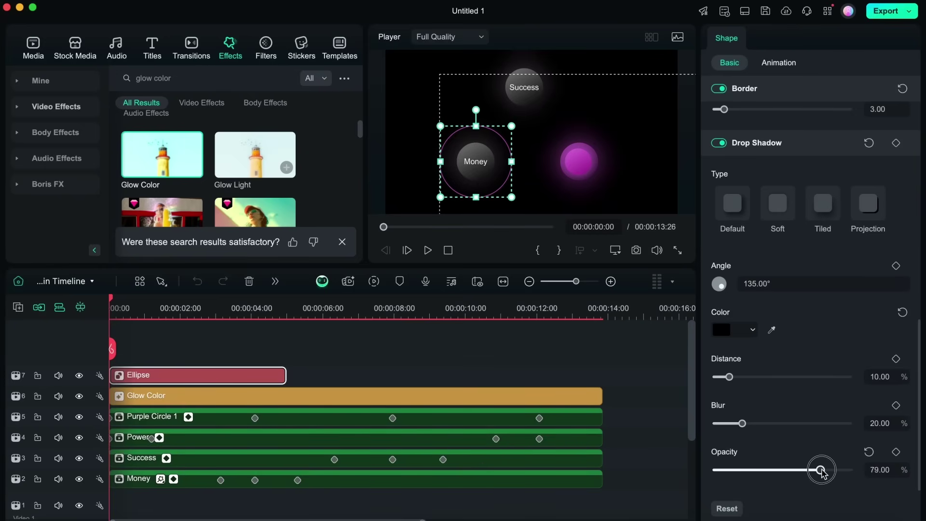
click(723, 330)
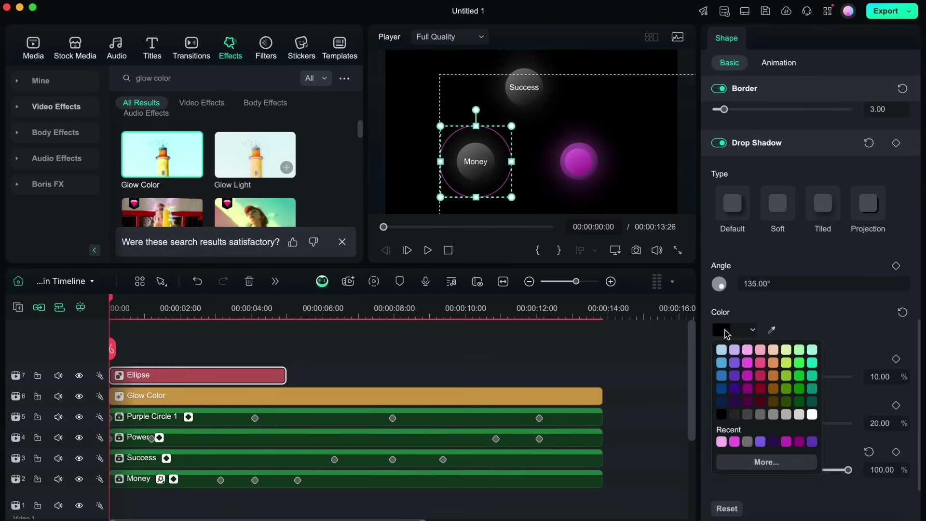
click(748, 364)
drag(284, 375, 602, 375)
drag(110, 299, 231, 303)
Step: Keyframe the ellipse scale from 0% near 03:10 to full size near 05:10, and preview it
scroll(769, 259, up, 10)
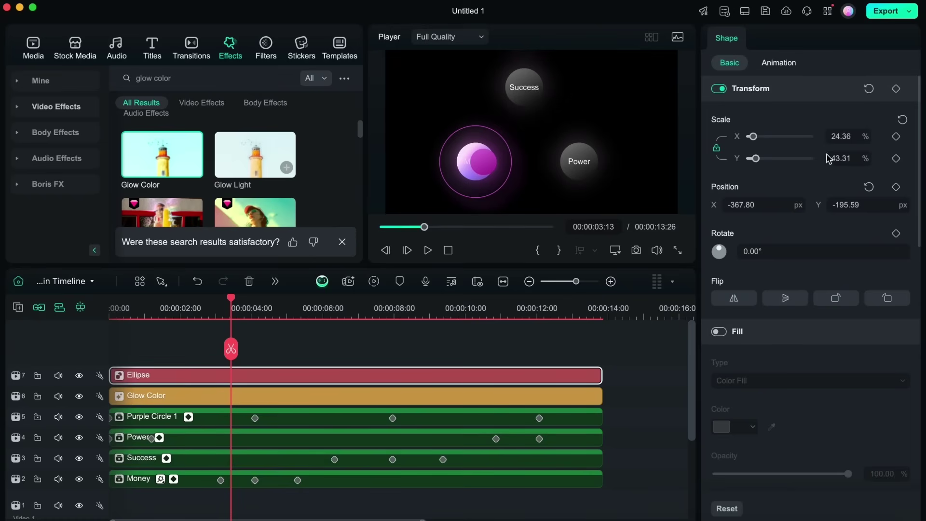
click(896, 137)
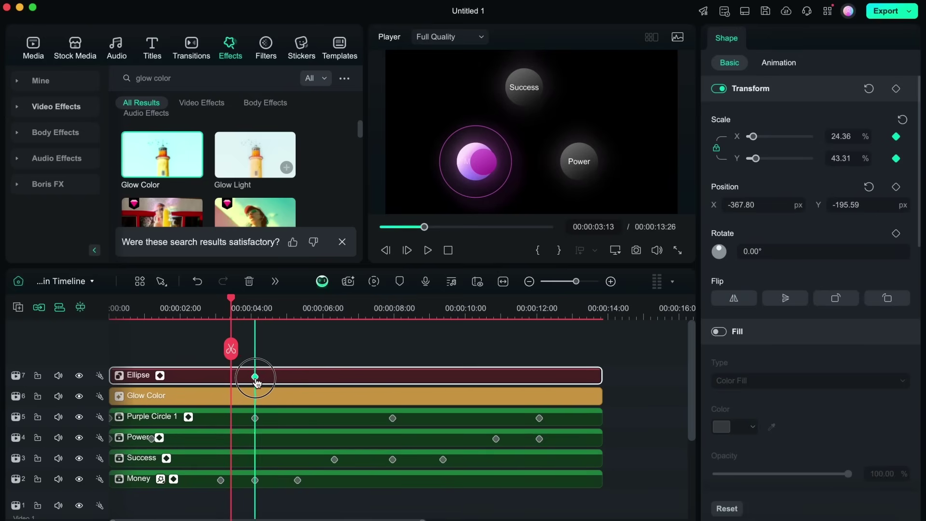
click(255, 378)
drag(254, 305, 227, 308)
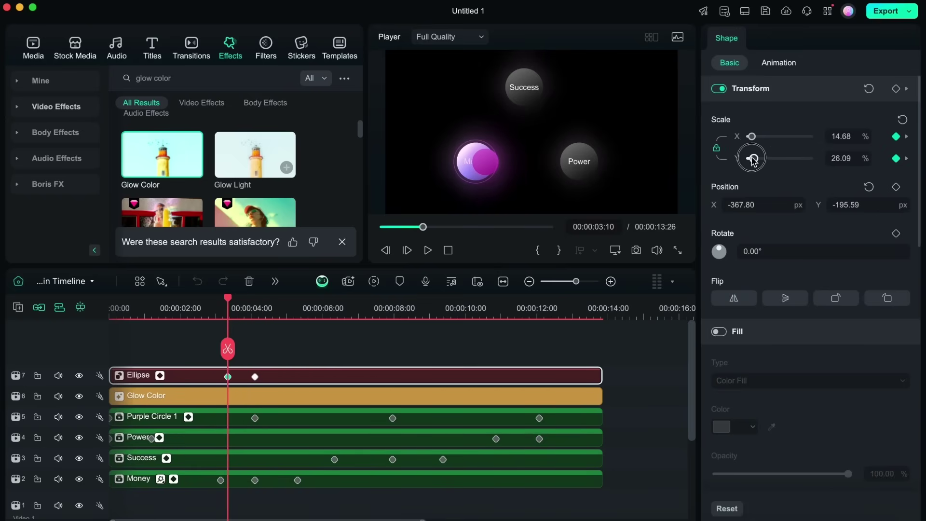
key(space)
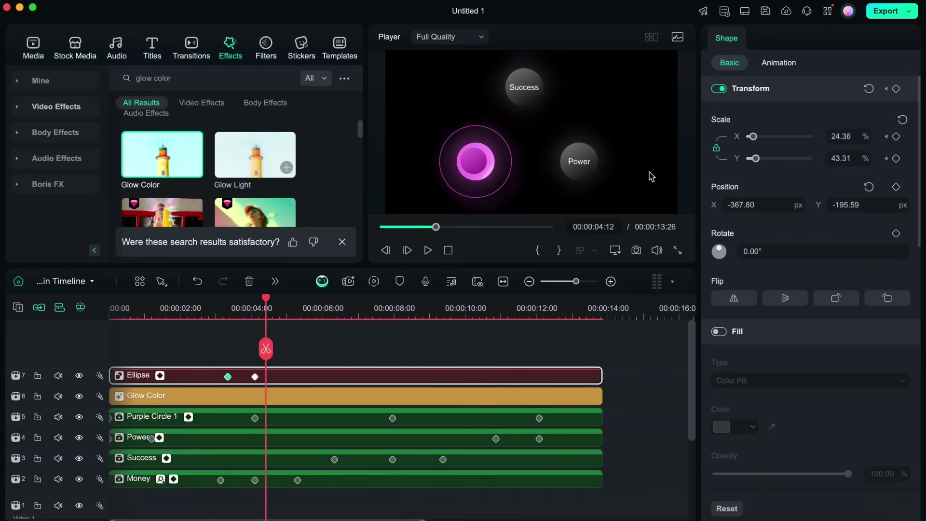
drag(255, 377, 297, 376)
click(212, 308)
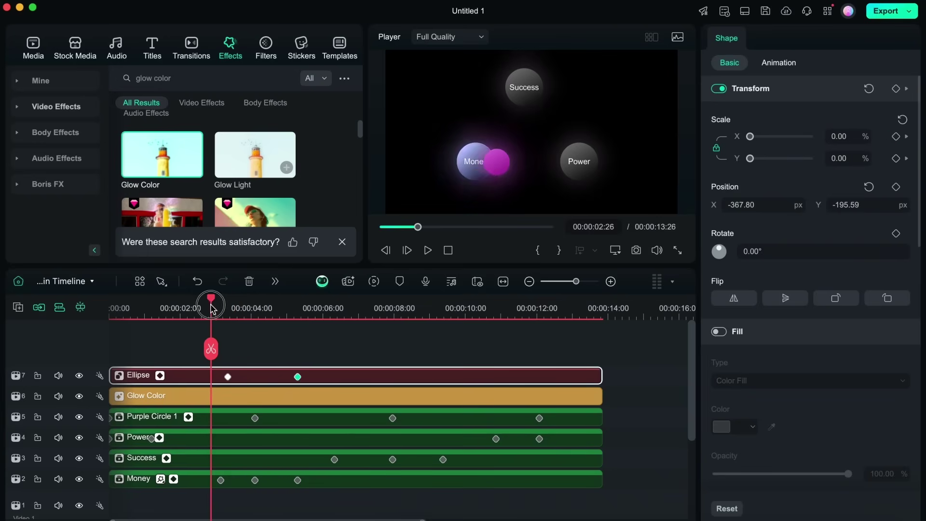
key(space)
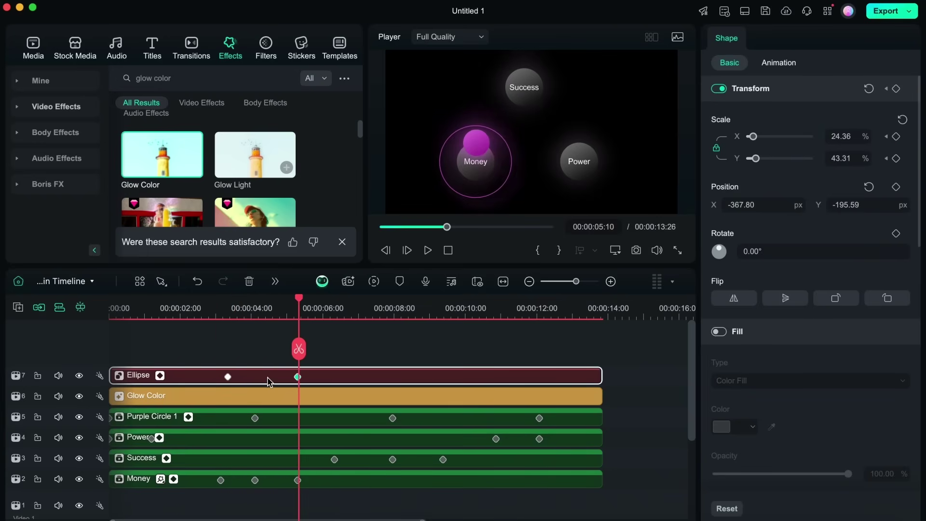
Step: Turn the ellipse clip into a compound clip named Wave
right_click(269, 382)
click(318, 229)
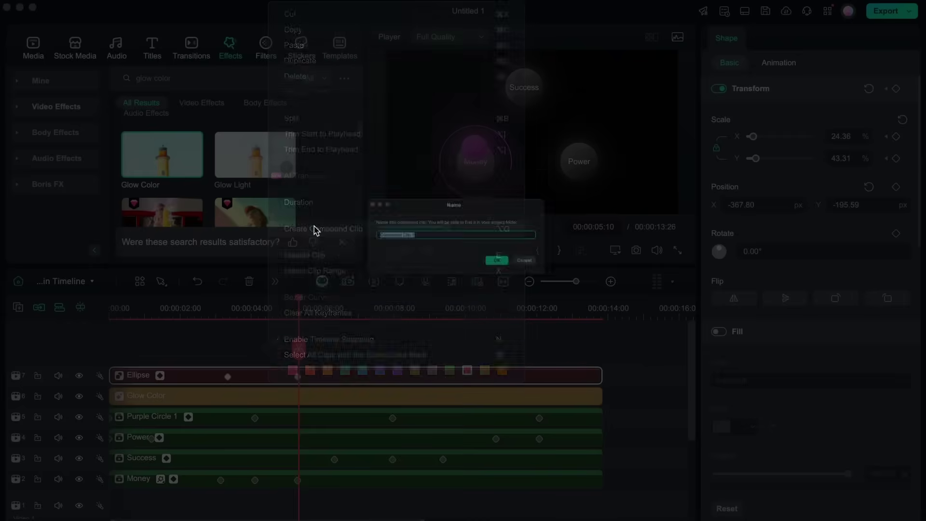
click(523, 282)
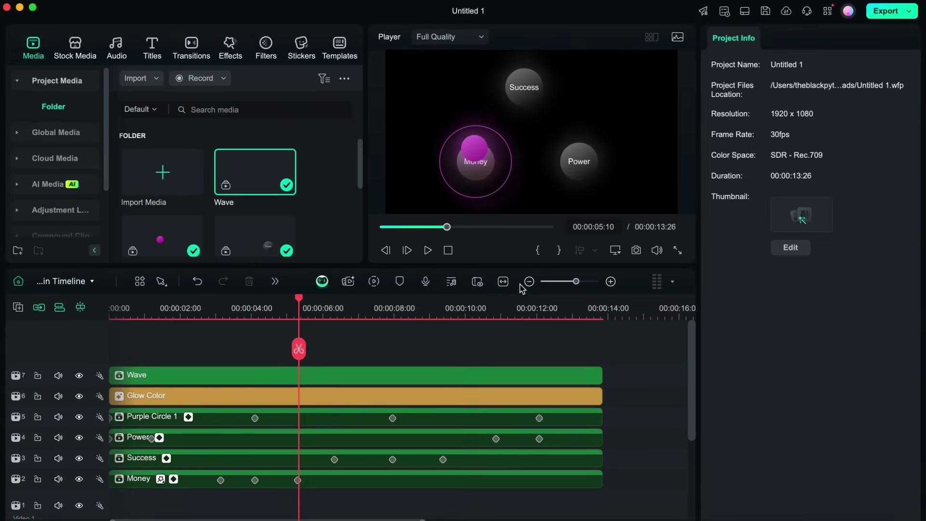
Step: Fade Wave's opacity from 100 to 0 by 05:10, then move it to the lowest track
click(256, 376)
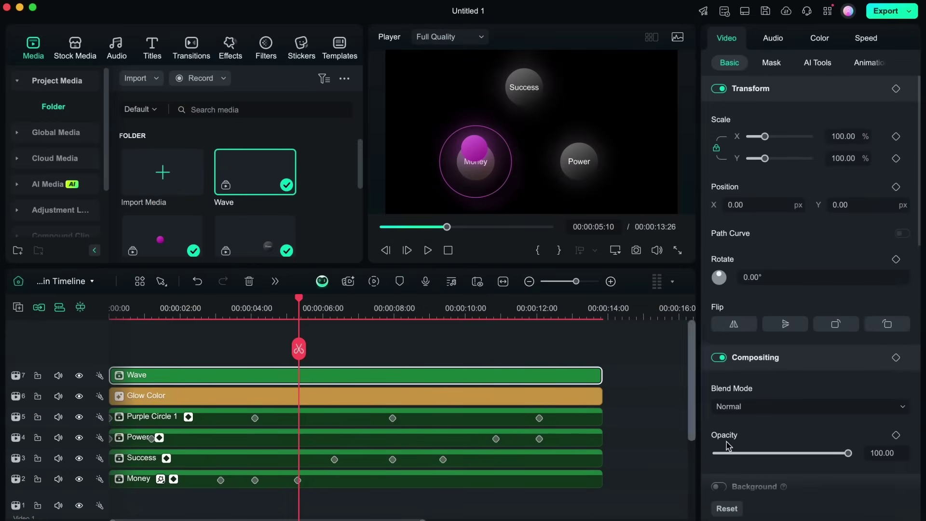
scroll(728, 446, down, 2)
click(896, 382)
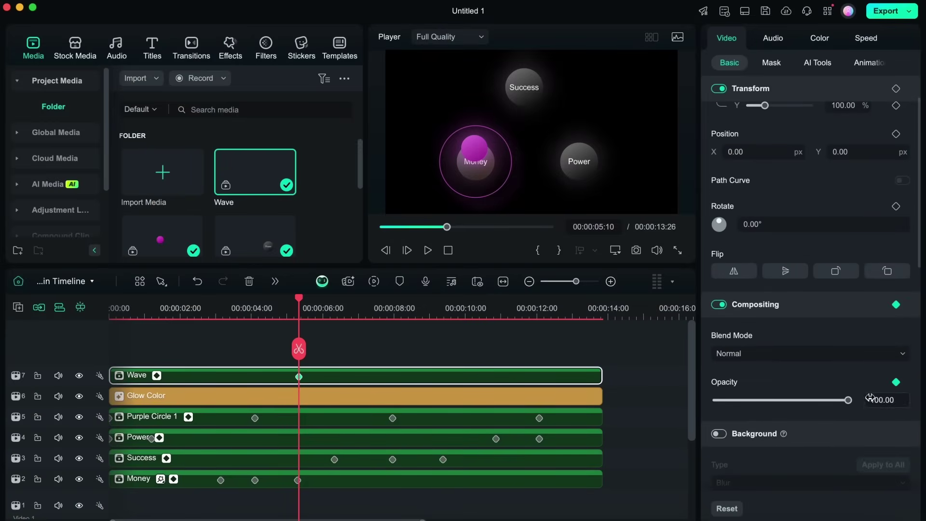
drag(844, 402, 676, 401)
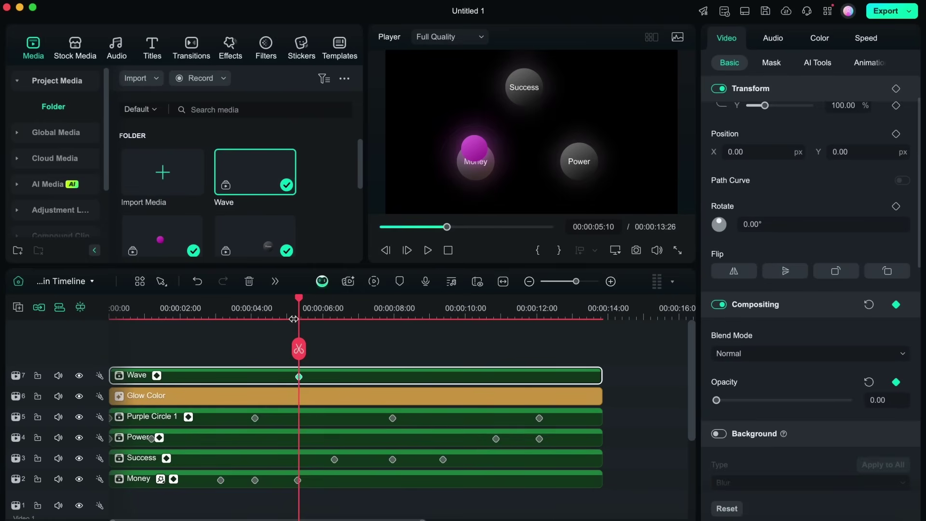
drag(298, 303, 268, 307)
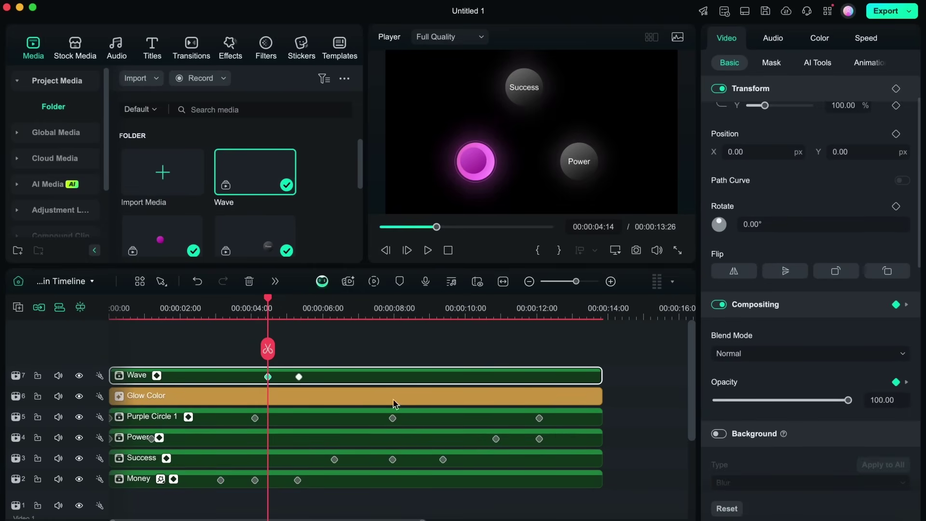
click(238, 309)
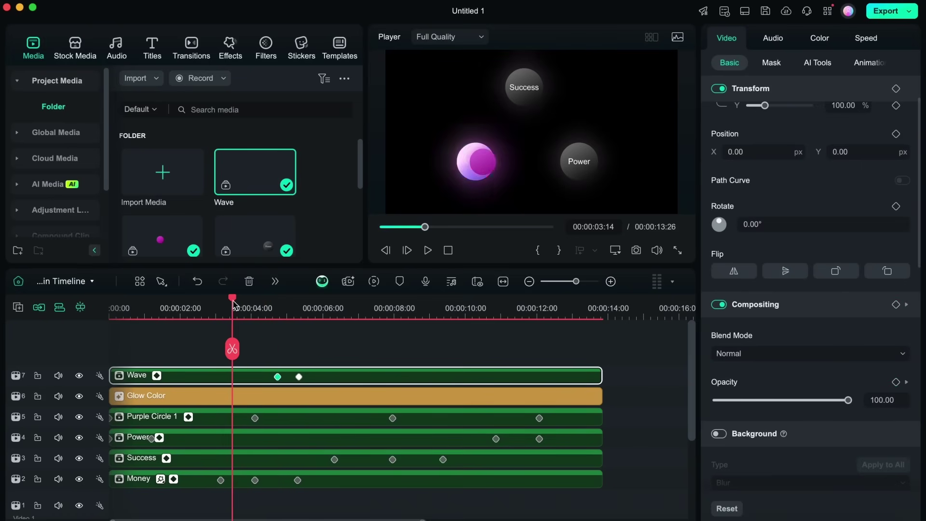
key(space)
click(238, 309)
click(280, 378)
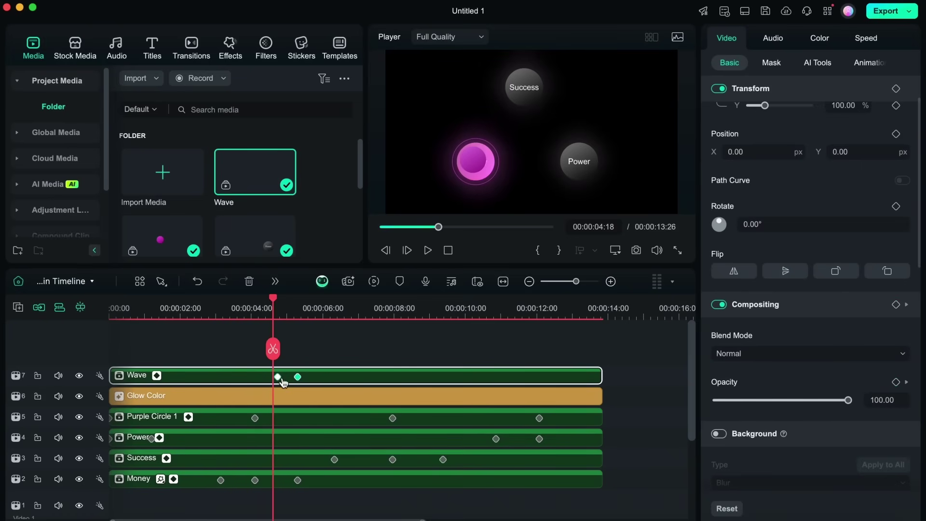
drag(208, 376, 191, 488)
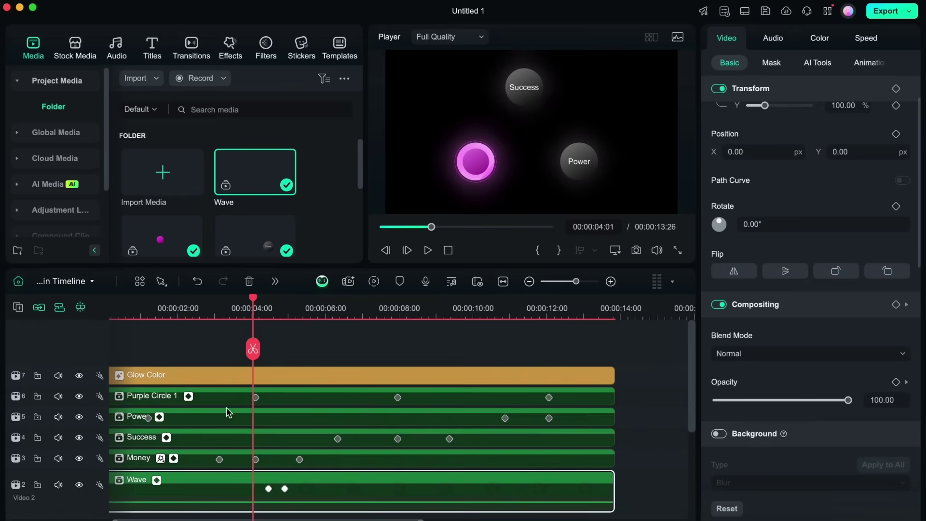
Step: Return the Filmora playhead to 00:00 to wrap up that version
drag(251, 304, 93, 344)
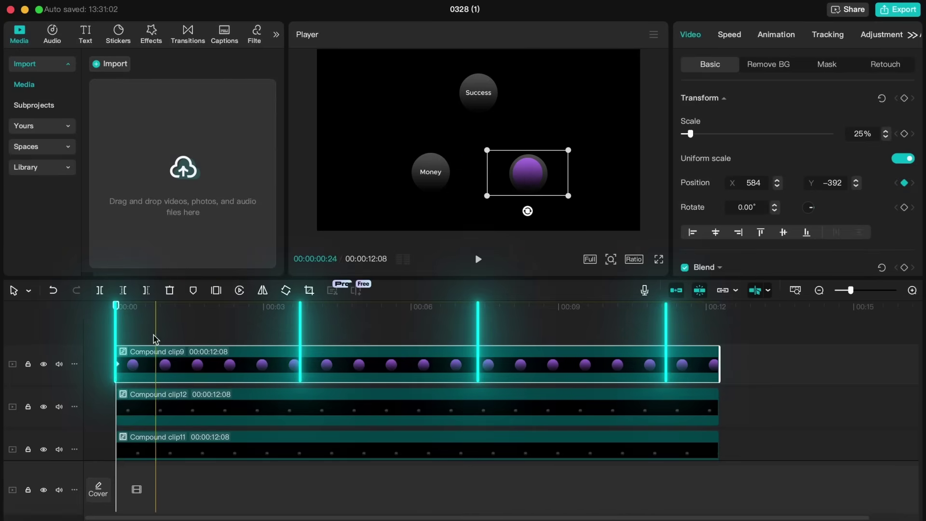
Step: Keyframe the purple circle over Money at three seconds and onto Success at seven seconds
drag(220, 309, 299, 309)
drag(528, 172, 427, 175)
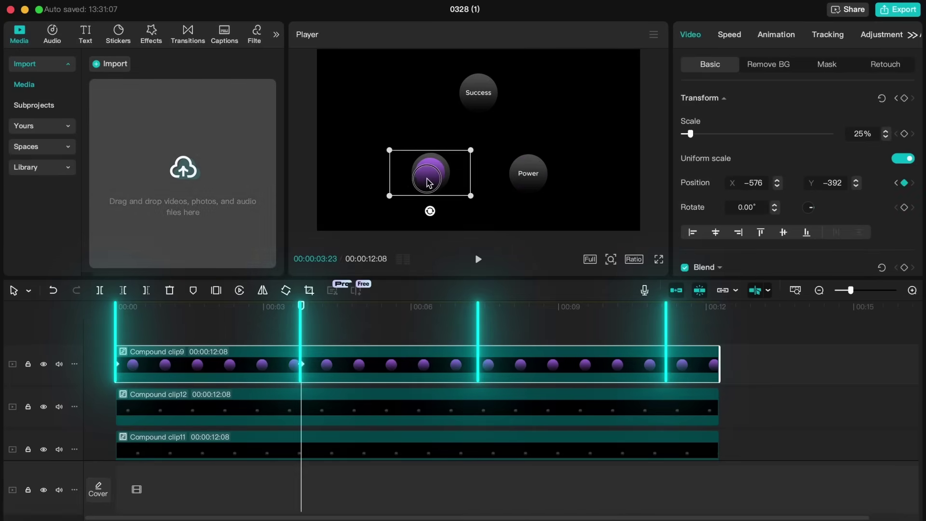
mouse_move(300, 306)
mouse_down()
mouse_move(488, 310)
mouse_move(478, 309)
mouse_up()
mouse_move(428, 172)
mouse_down()
mouse_move(478, 115)
mouse_move(533, 182)
mouse_up()
click(665, 307)
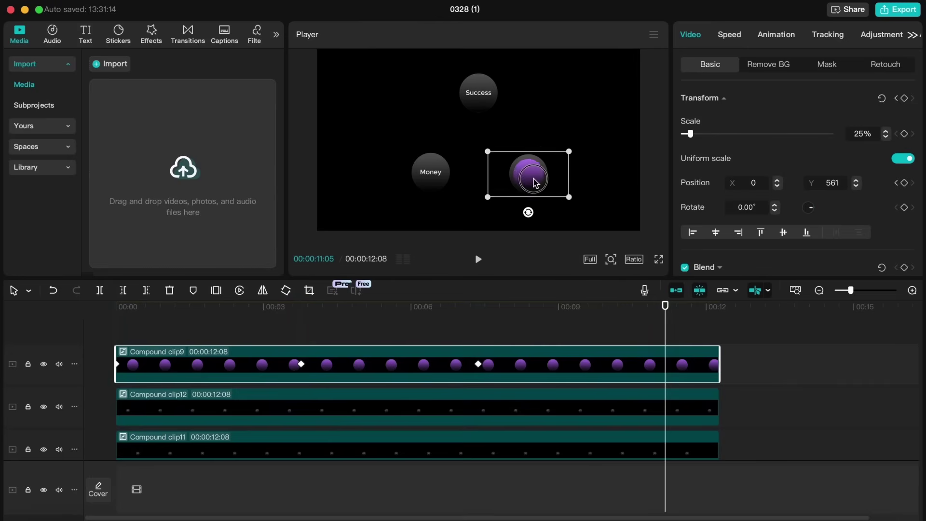
Step: Apply the Cubic Ease preset to both the X and Y position curves
right_click(170, 374)
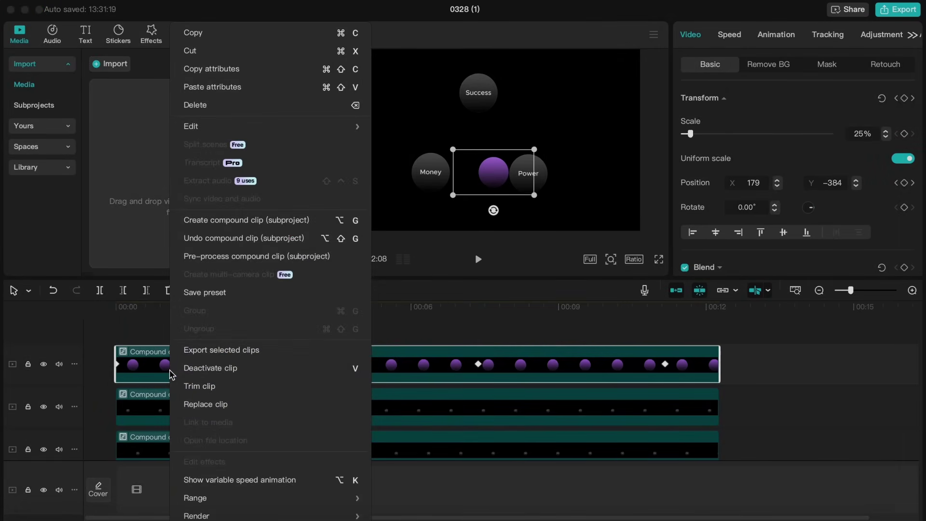
click(217, 480)
scroll(252, 424, up, 3)
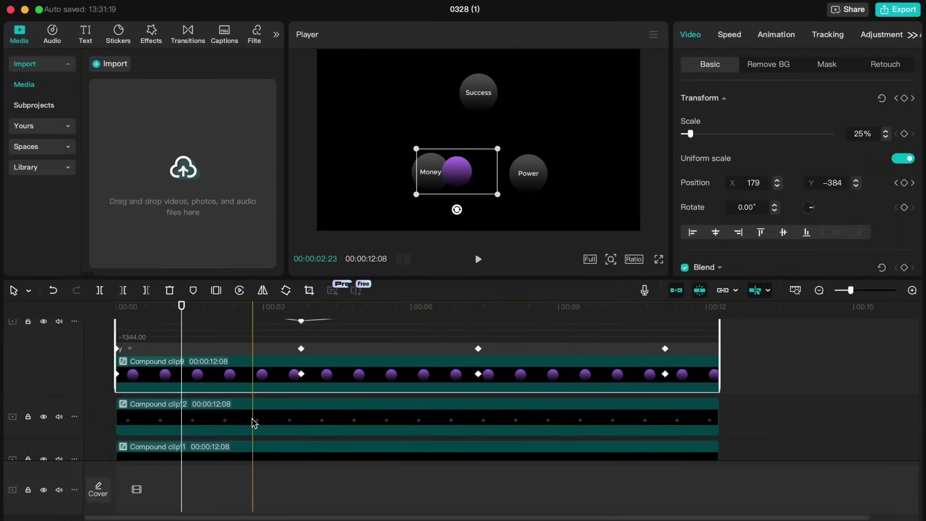
scroll(252, 423, up, 3)
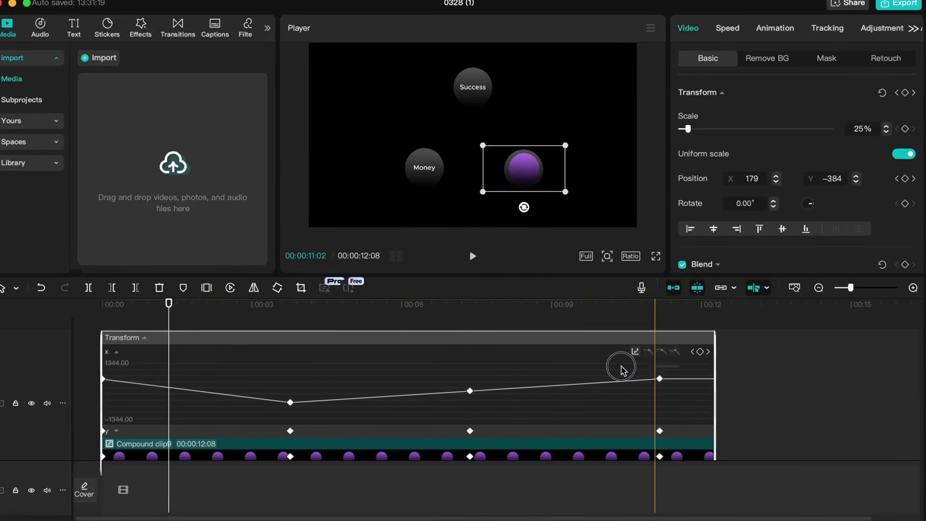
click(622, 371)
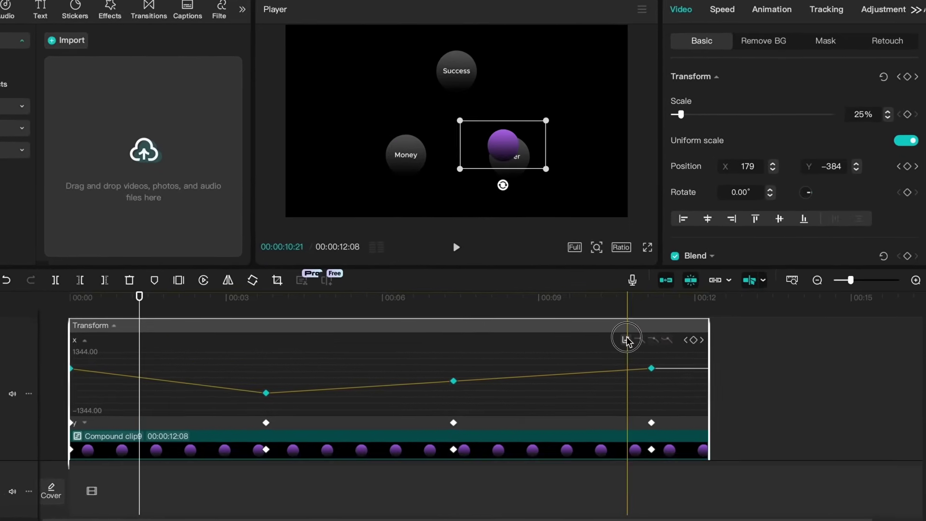
click(635, 351)
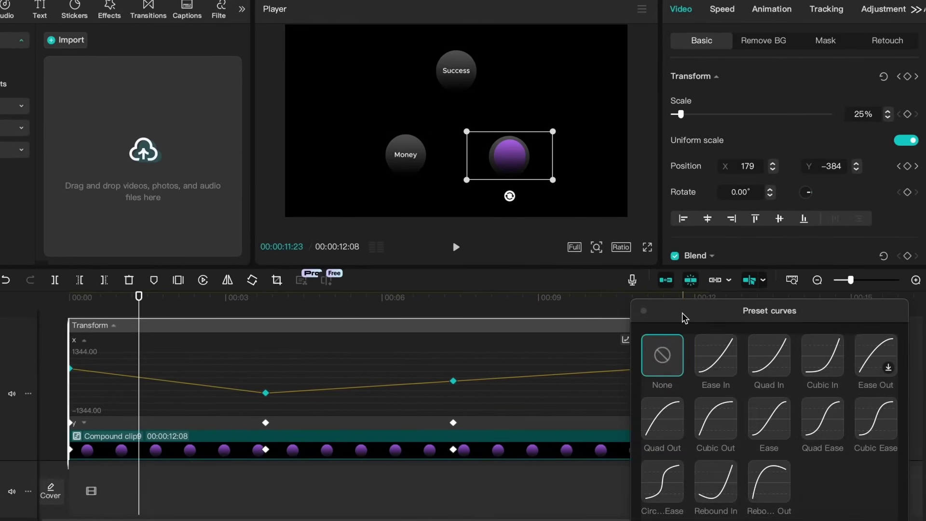
click(871, 427)
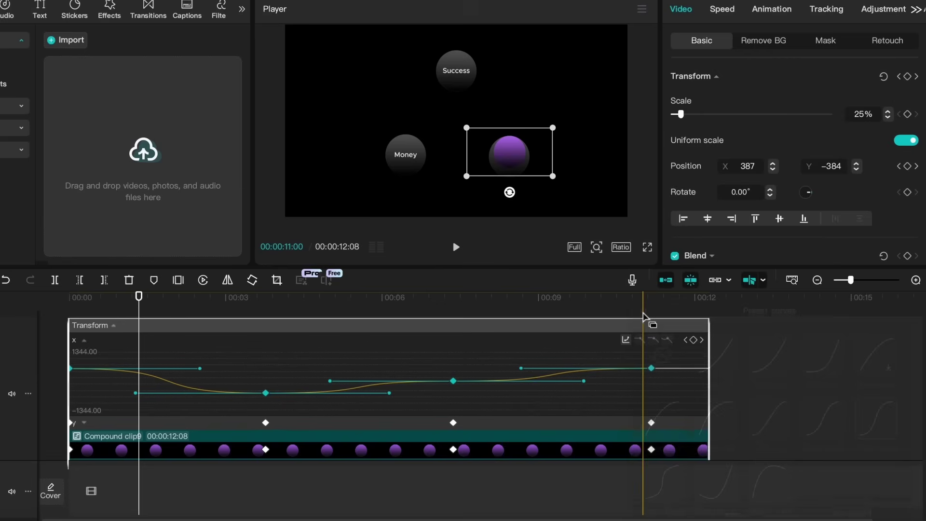
click(597, 422)
click(625, 331)
click(875, 418)
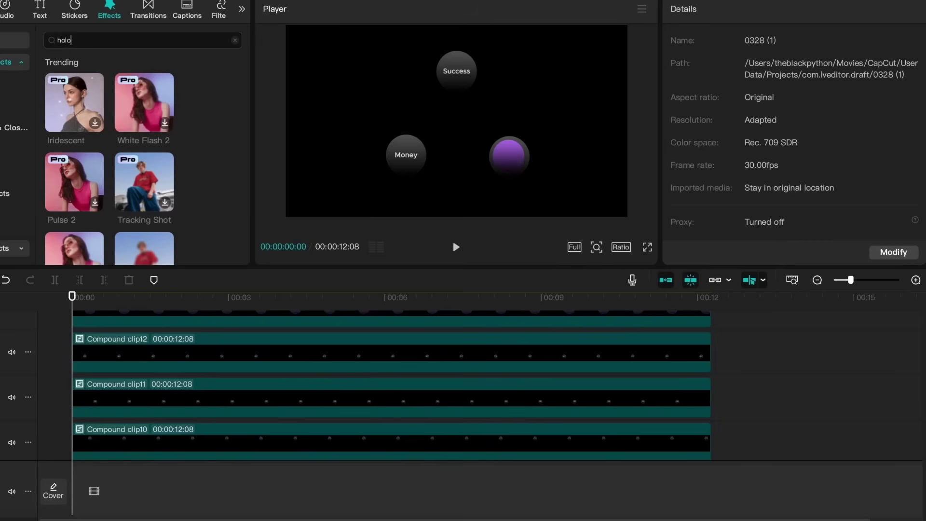
Step: Search for the Holoscan effect and apply it to Compound clip12
text(n)
key(Return)
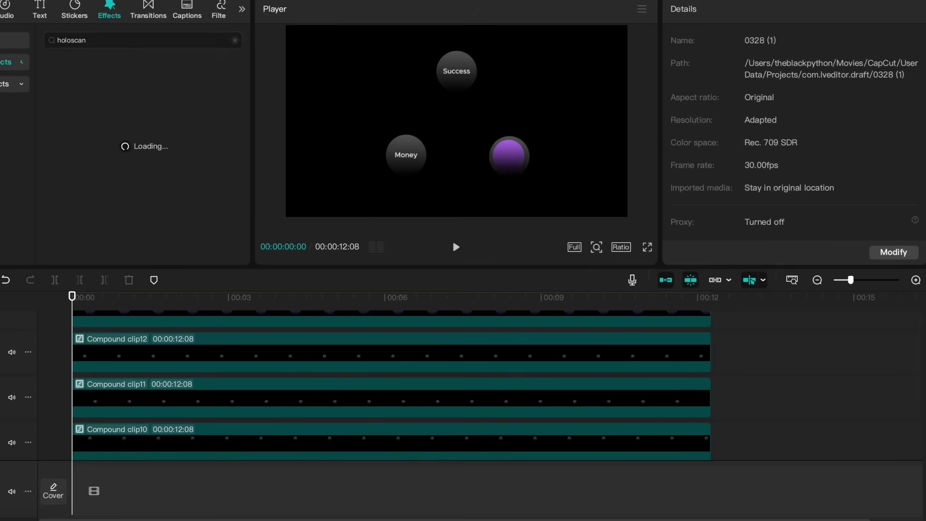
click(84, 105)
drag(85, 105, 116, 362)
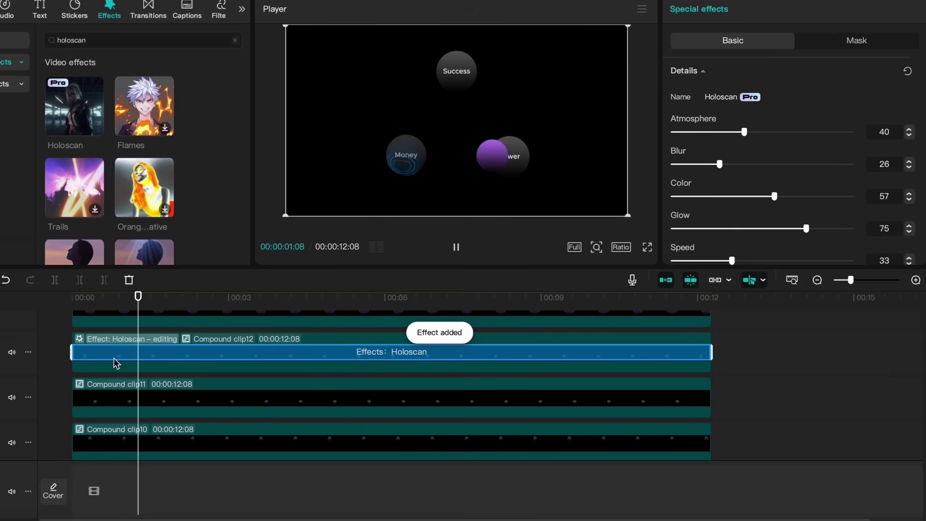
key(space)
drag(164, 289, 147, 289)
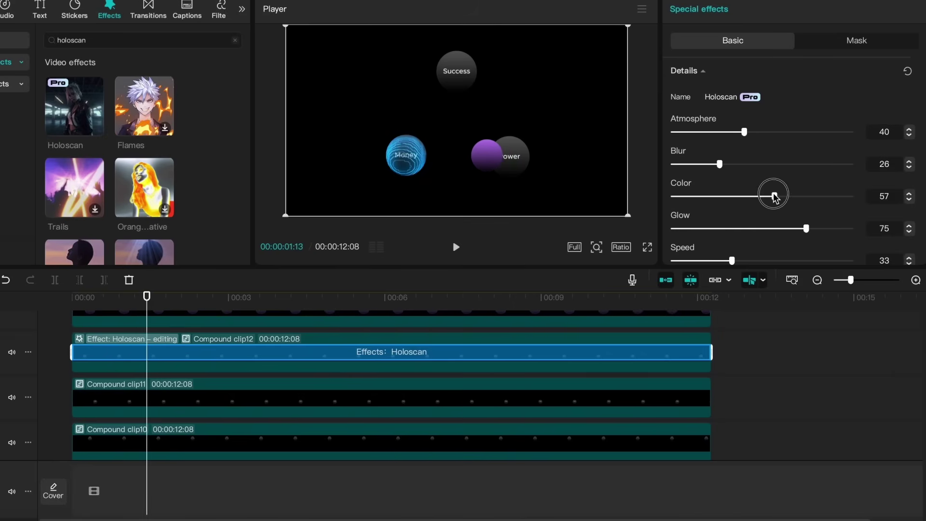
Step: Set Holoscan to Color 78, Glow 95, Speed 3, and trim it to end near 00:00:04:17
drag(774, 196, 813, 198)
scroll(841, 229, down, 2)
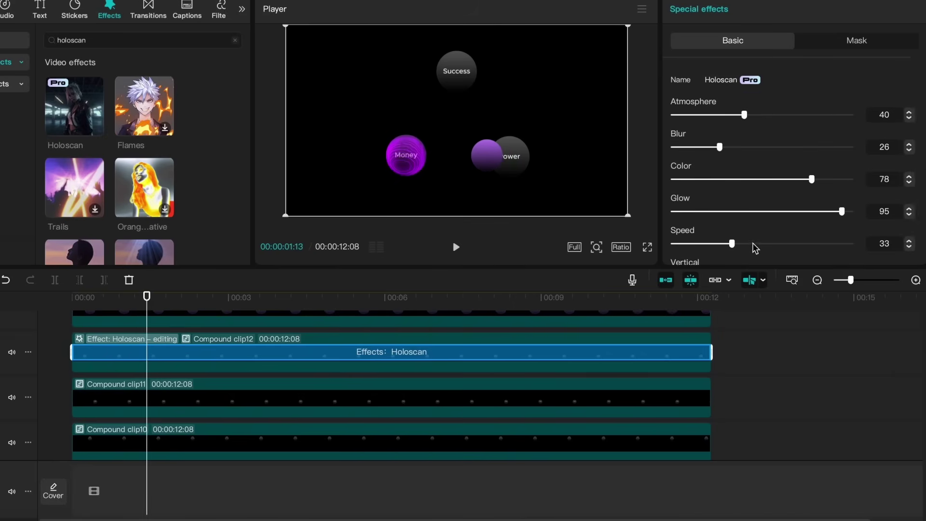
drag(731, 223, 679, 233)
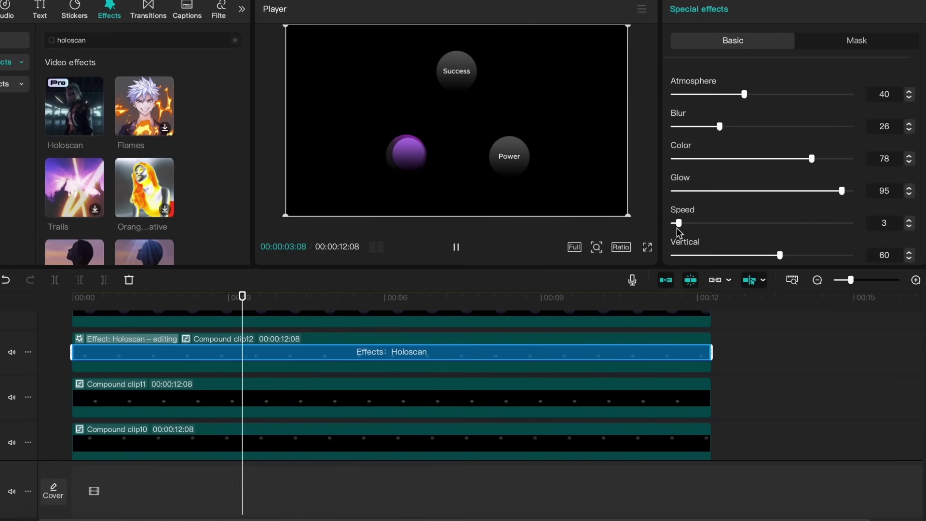
drag(712, 352, 311, 360)
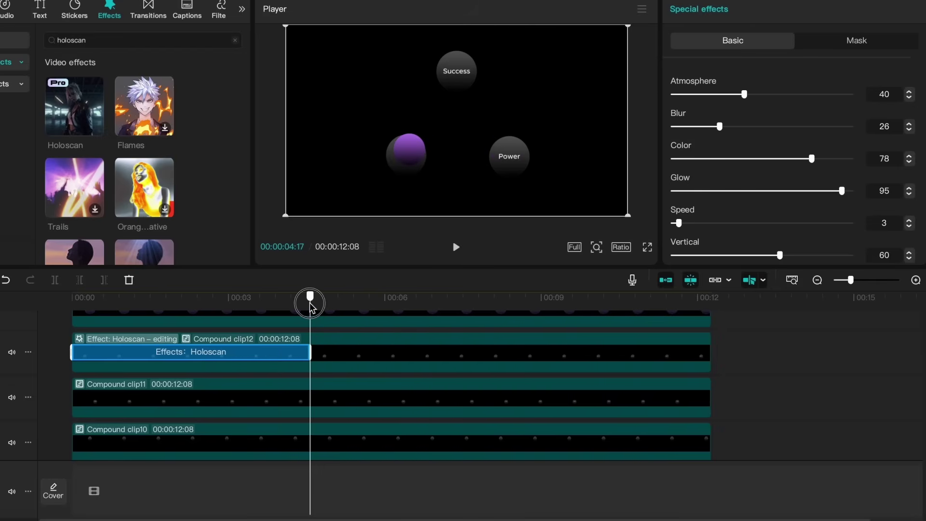
drag(310, 303, 57, 305)
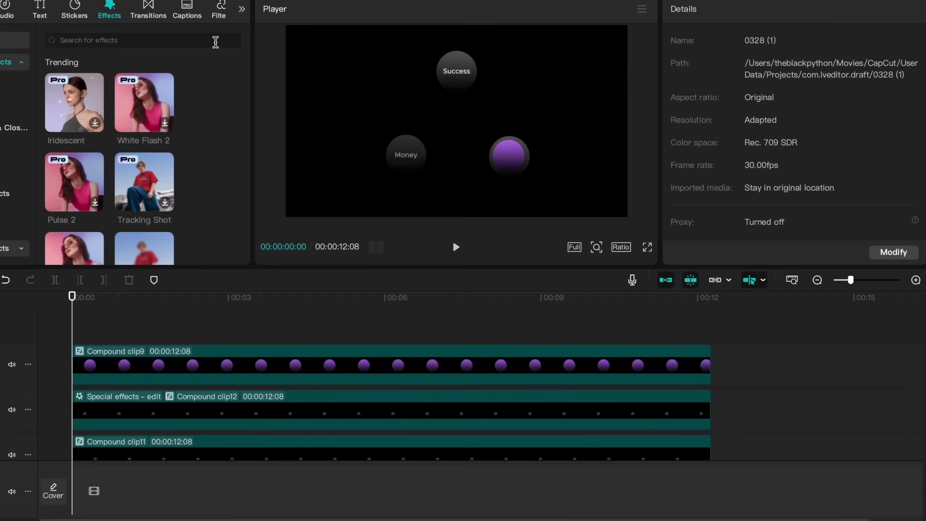
Step: Search 'glow', apply Glow 3 to Compound clip9, and stretch a Glow 2 layer across the timeline
click(216, 42)
text(glow)
key(Return)
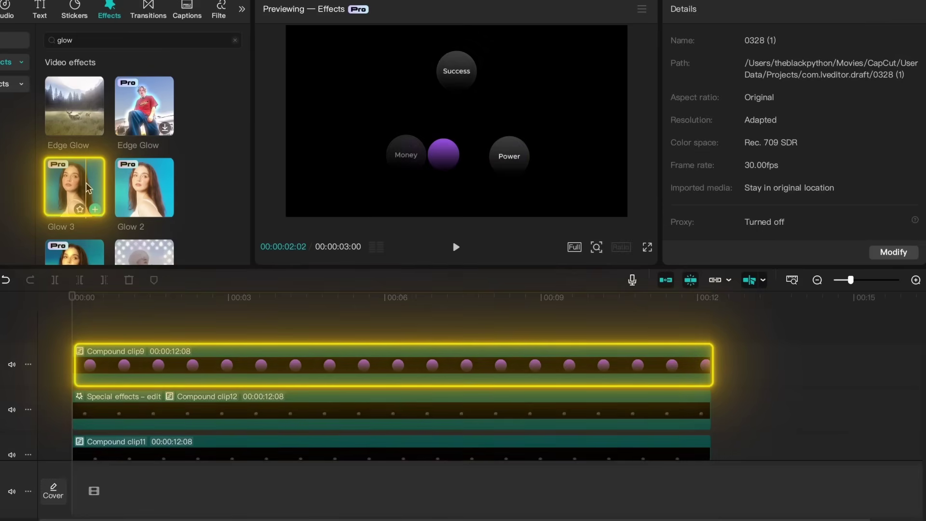
drag(87, 187, 112, 376)
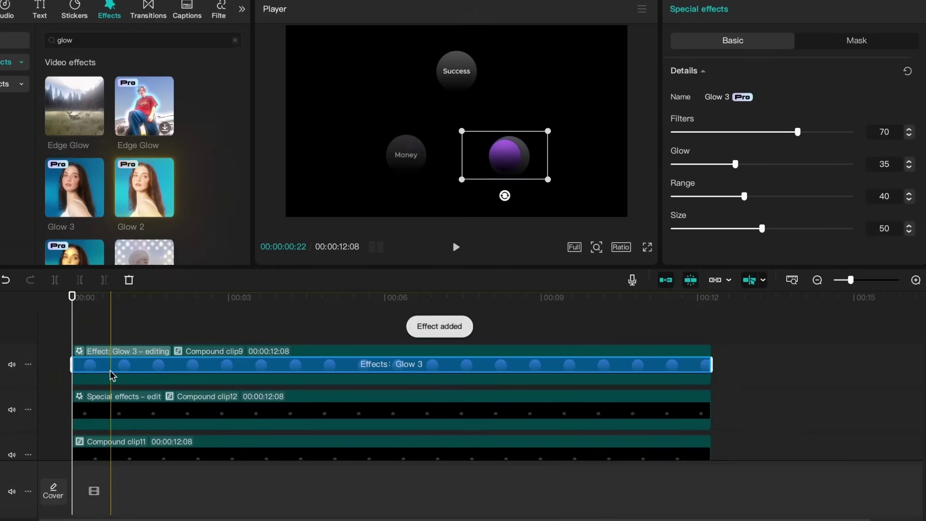
drag(144, 191, 72, 347)
drag(227, 351, 707, 347)
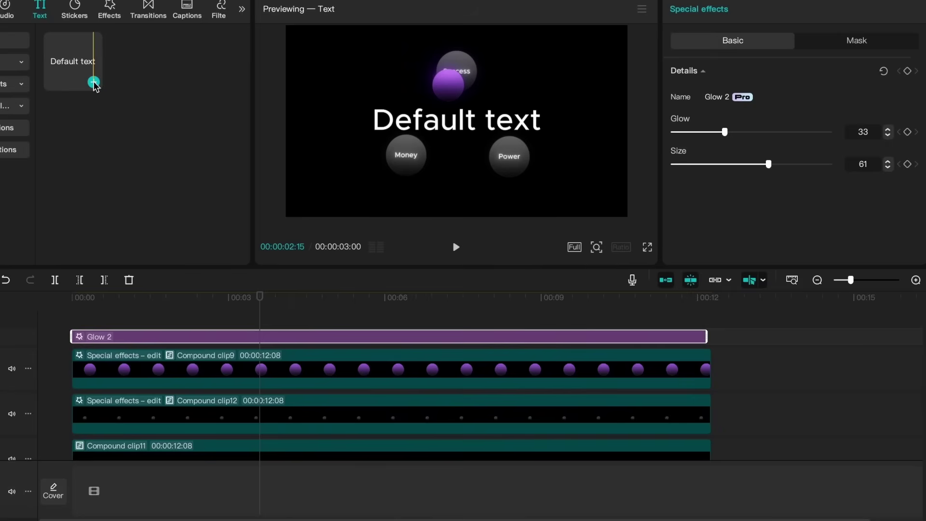
Step: Add a default text clip of underscores and curve it into a 360° circle
click(94, 83)
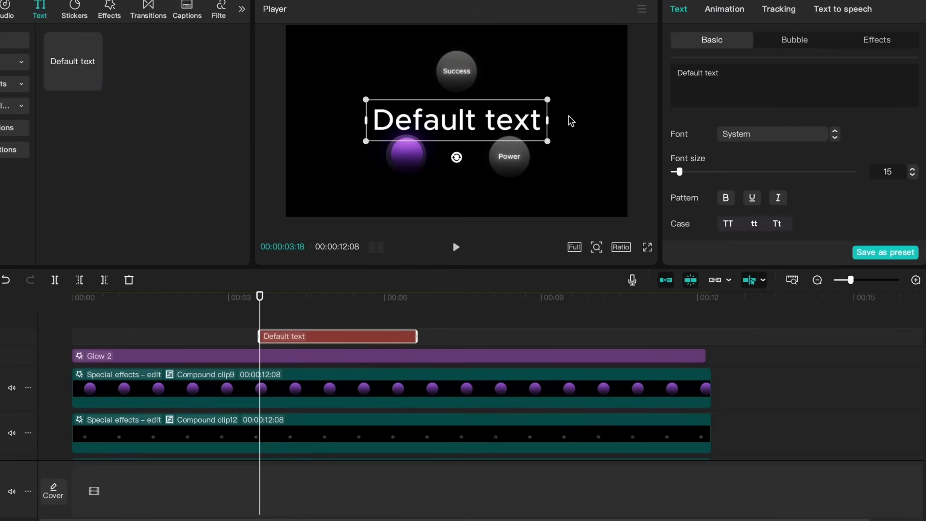
key(ctrl+a)
text(______________________)
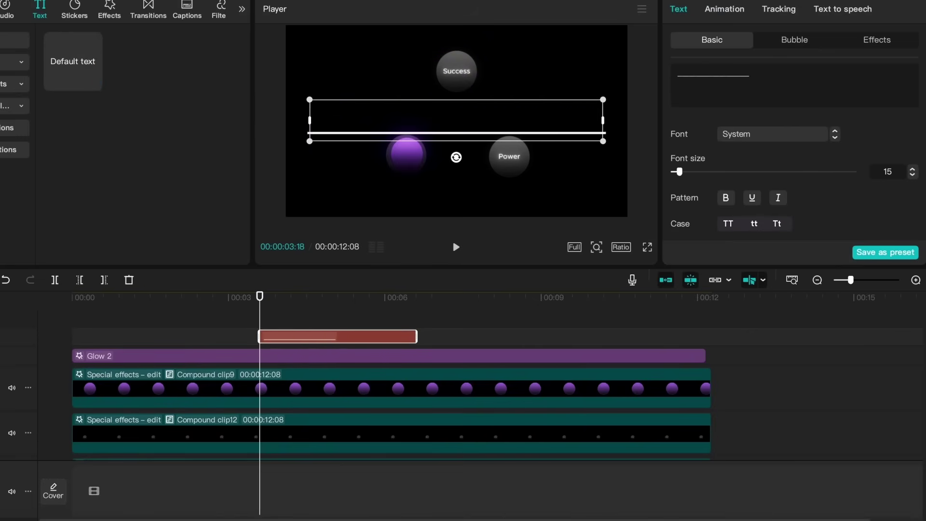
drag(679, 171, 677, 175)
scroll(678, 193, down, 5)
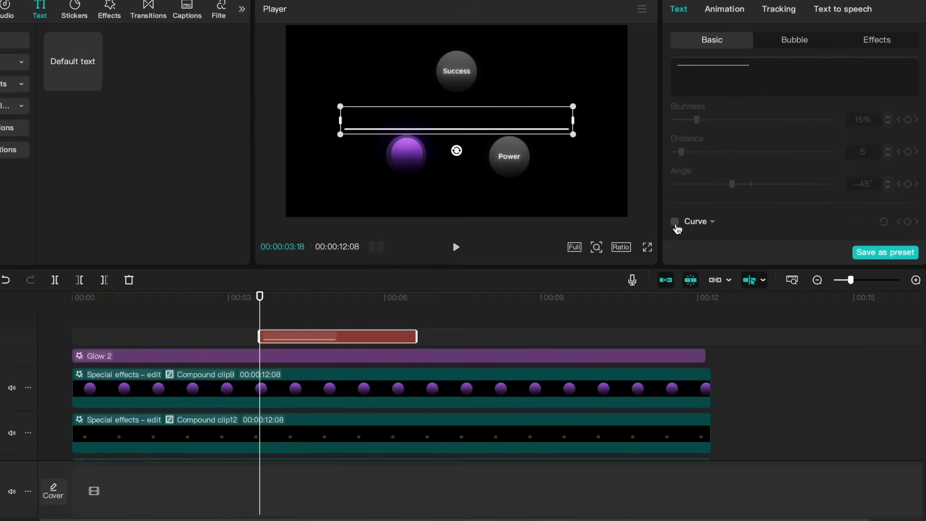
click(675, 224)
drag(768, 223, 857, 223)
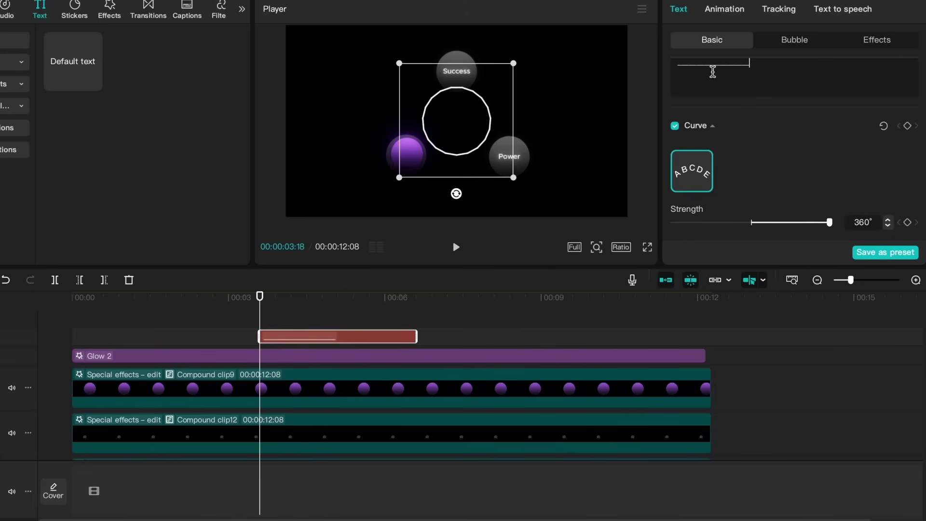
Step: Lengthen the underscore line, fit the ring around the purple ball, and set font size 5
text(__________)
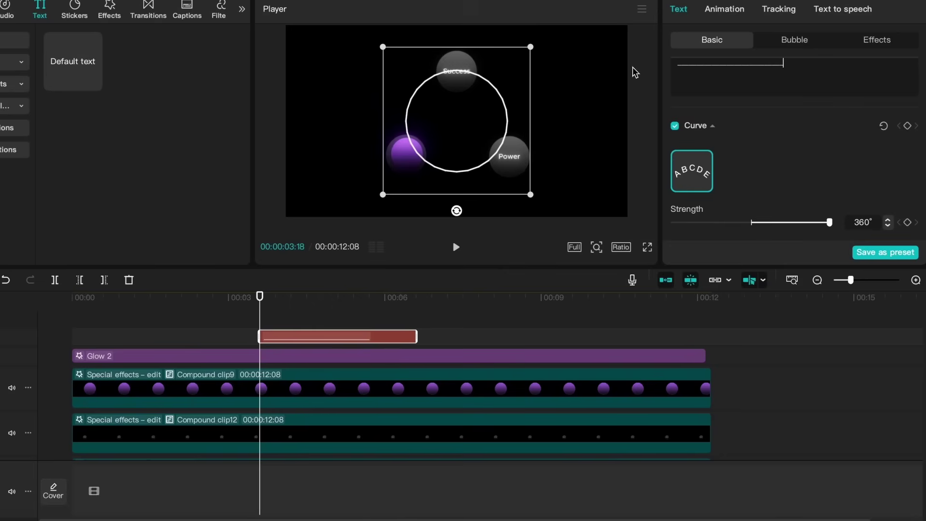
drag(532, 195, 424, 184)
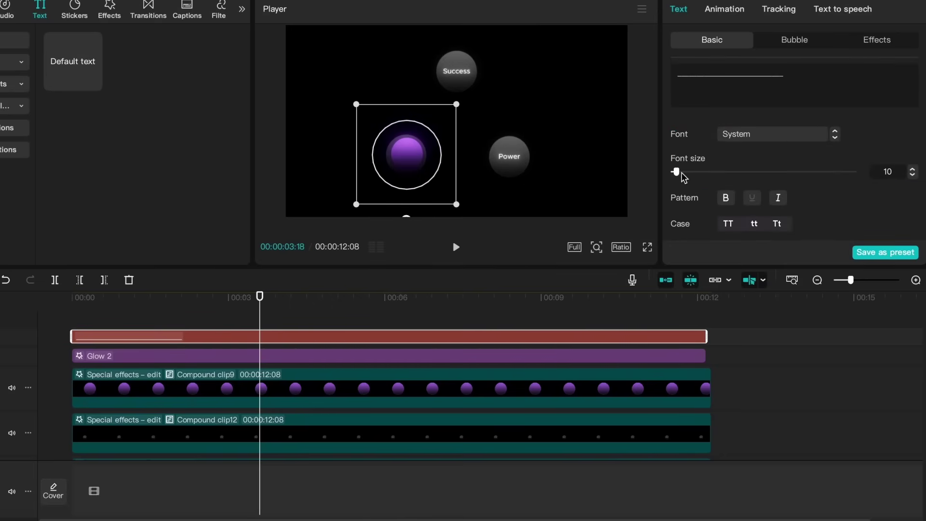
drag(681, 175, 671, 176)
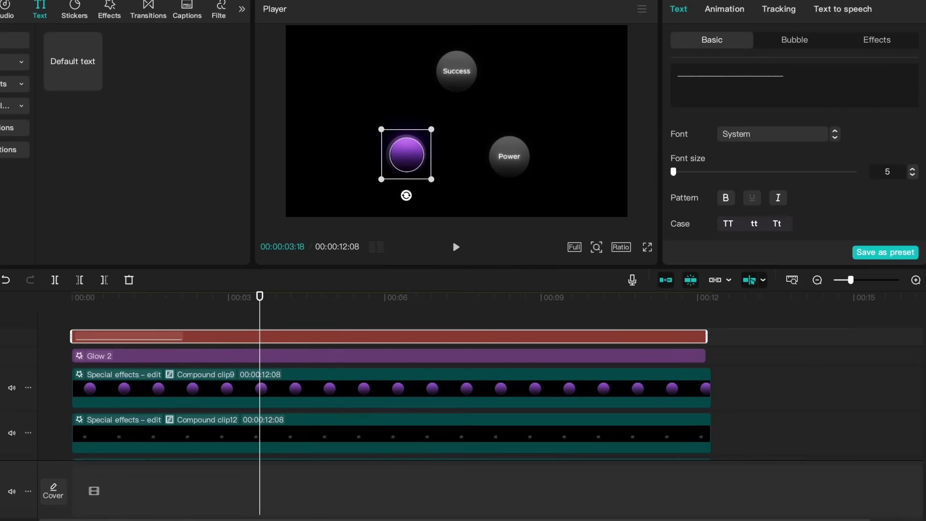
Step: Restore font size 10, colour the ring purple (A200FF), and enable the Glow preset at intensity 27
key(ctrl+z)
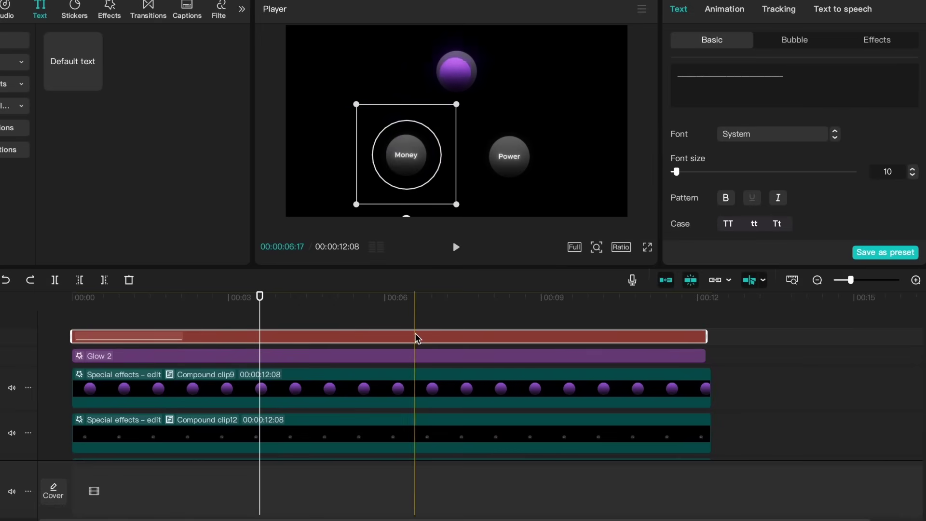
scroll(683, 174, down, 5)
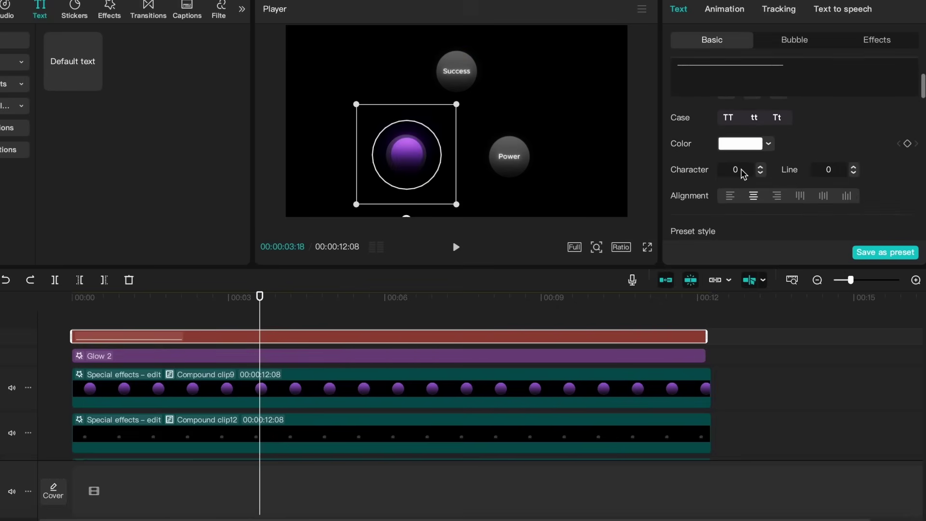
click(740, 143)
drag(815, 265, 818, 260)
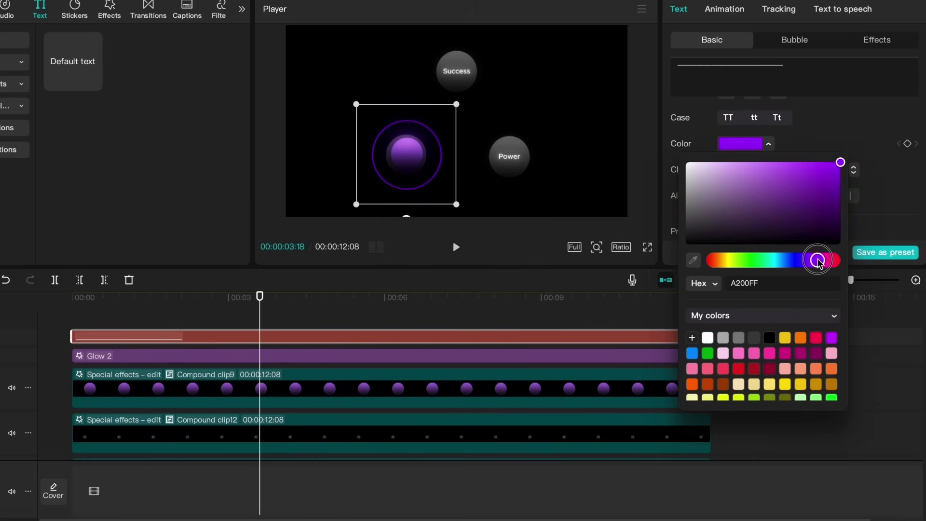
drag(791, 167, 791, 137)
scroll(791, 144, down, 10)
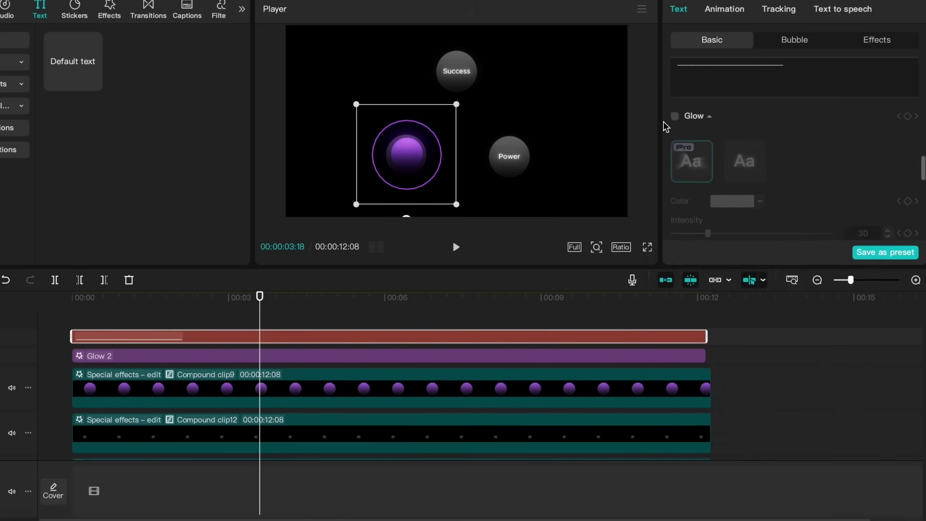
click(708, 166)
scroll(697, 212, down, 2)
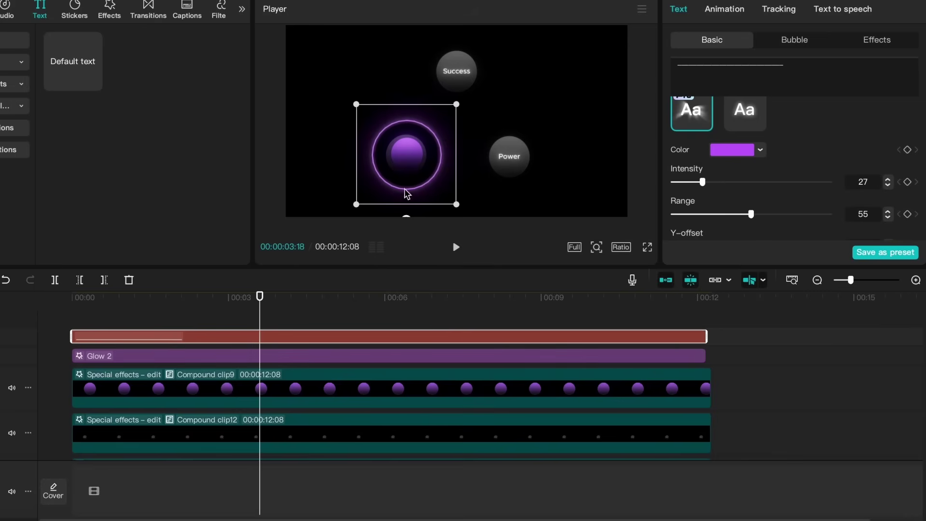
Step: Make the text a compound clip and keyframe its scale from 10% to 108%, then about 11%
right_click(380, 341)
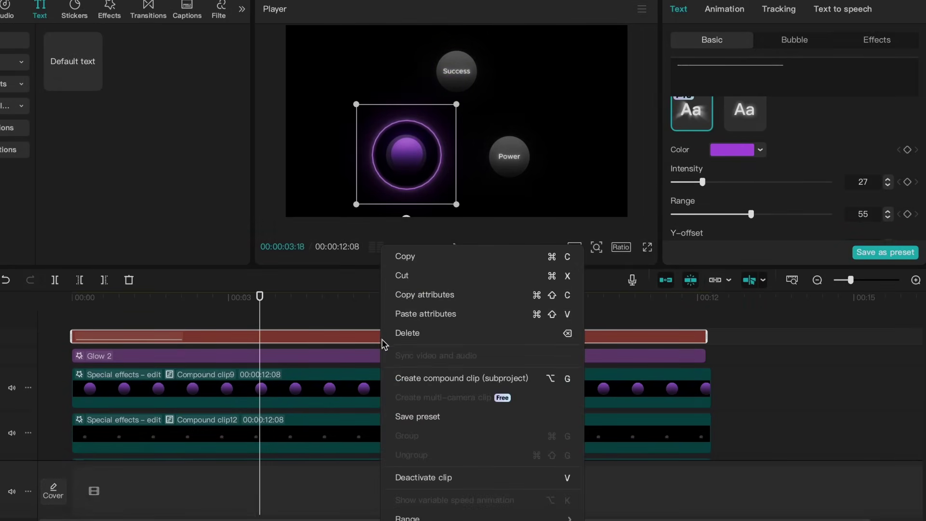
click(405, 378)
drag(703, 117, 677, 115)
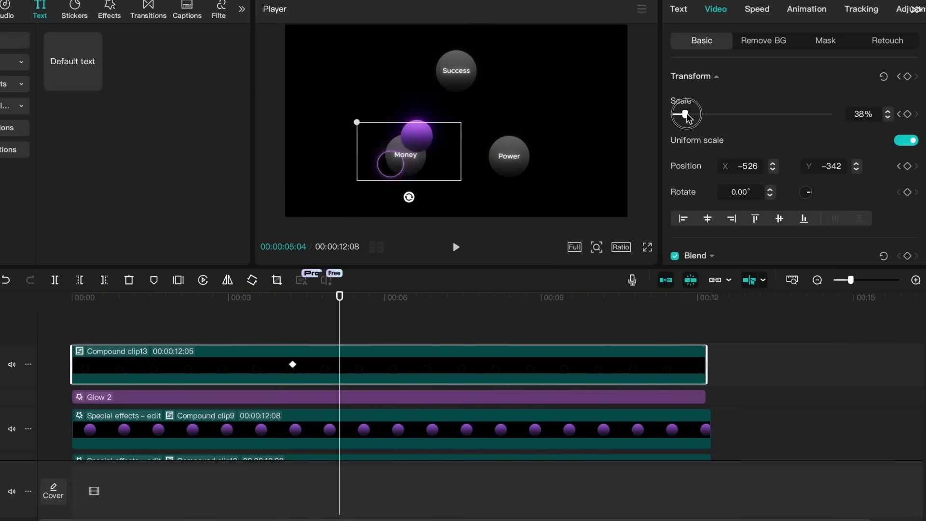
drag(688, 114, 707, 114)
drag(498, 186, 449, 170)
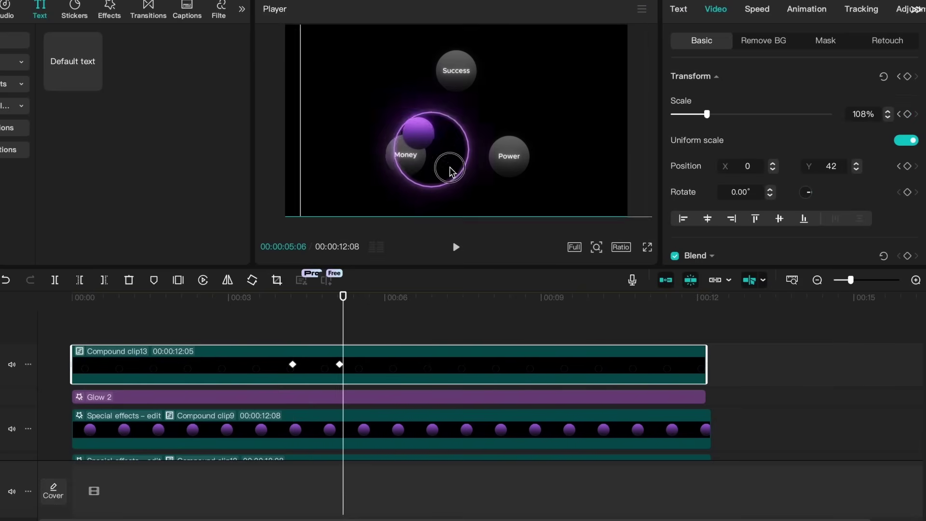
drag(367, 121, 347, 70)
drag(343, 296, 326, 307)
Step: Fade the ring to 25% opacity, move Compound clip13 to the main track, and play from the start
scroll(796, 169, down, 3)
click(712, 167)
scroll(873, 195, down, 1)
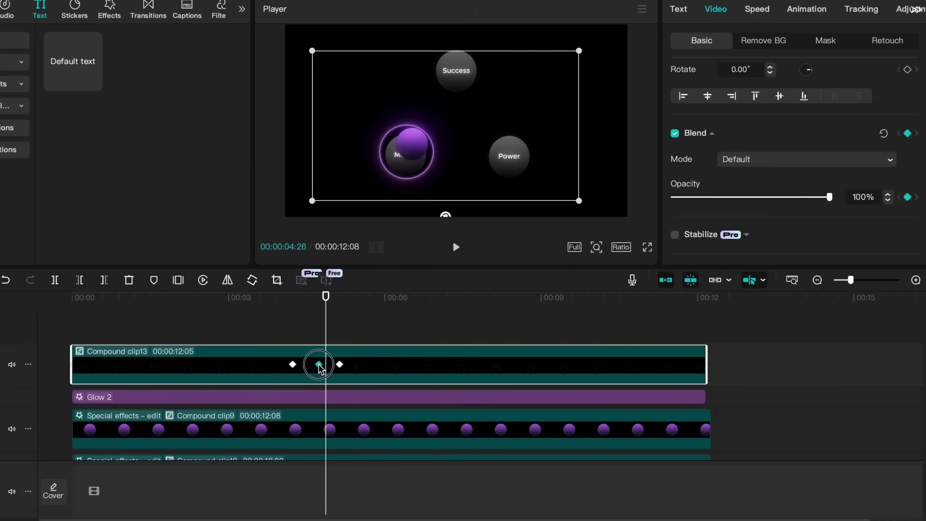
drag(782, 198, 704, 198)
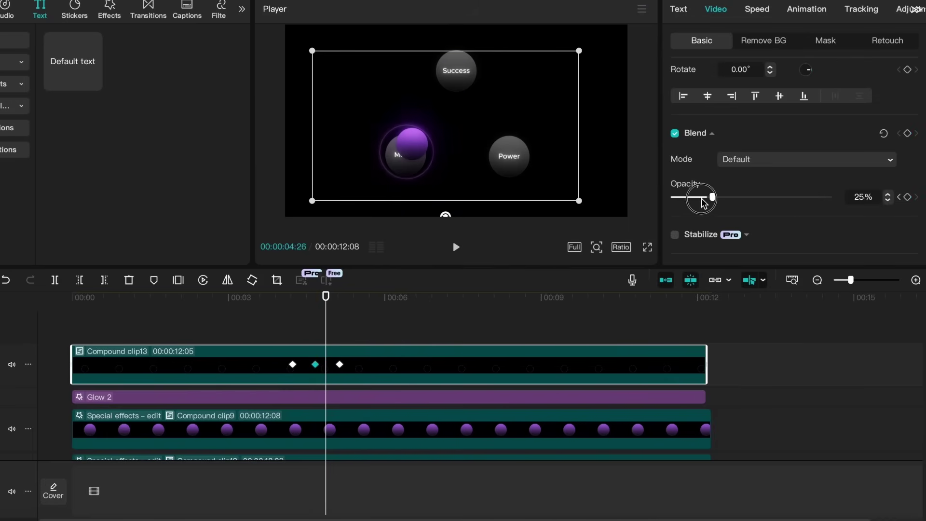
drag(145, 352, 166, 396)
click(45, 364)
key(space)
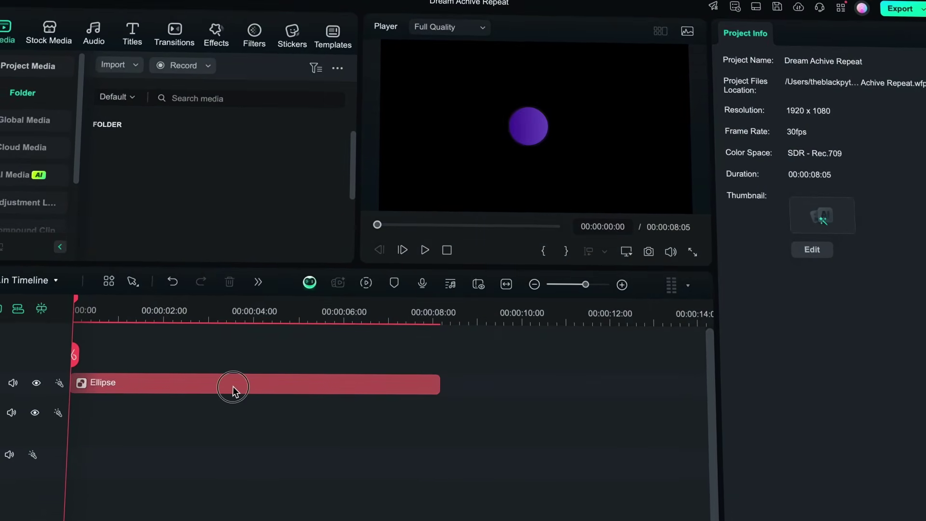
Step: Copy the Ellipse clip up onto track 3 and bring up the effects library
drag(233, 388, 220, 348)
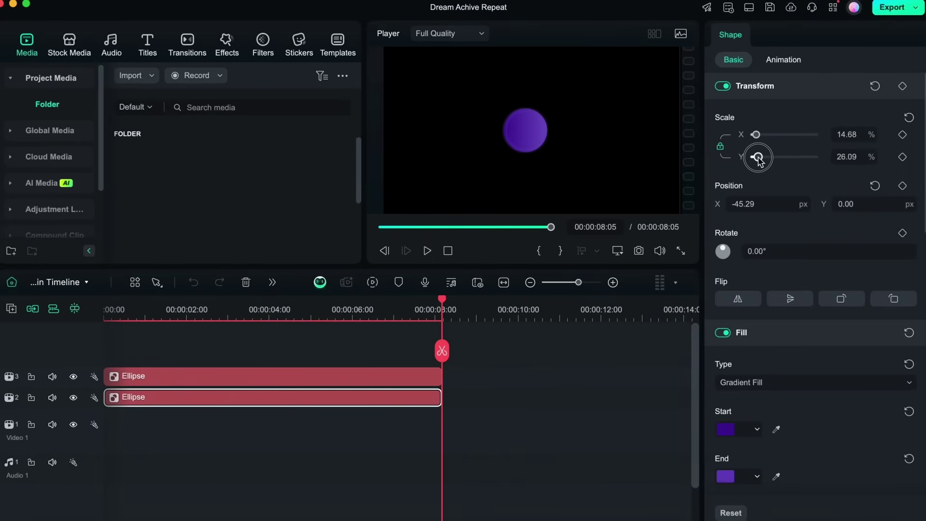
click(223, 41)
Step: Add a Direction Blur effect between the two Ellipse clips, trimmed to end at 8:05
click(200, 79)
text(direction)
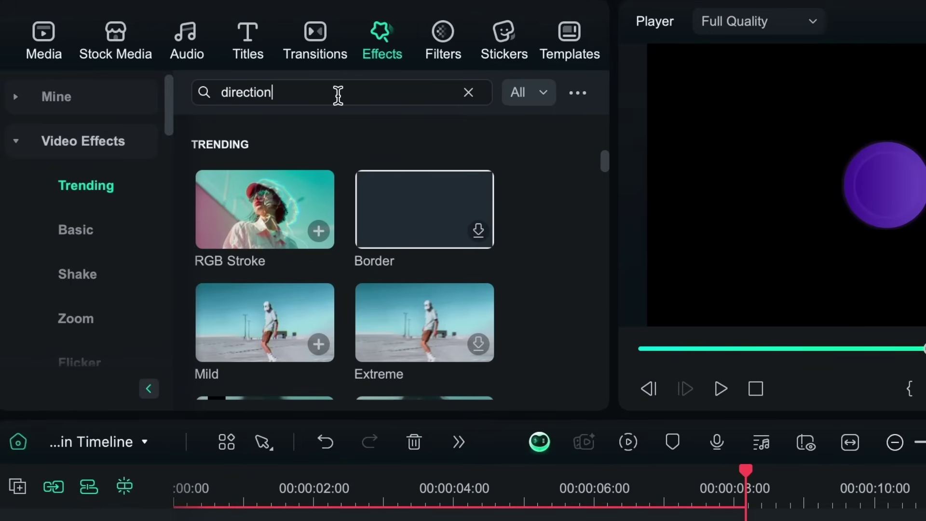
text( blur)
key(Return)
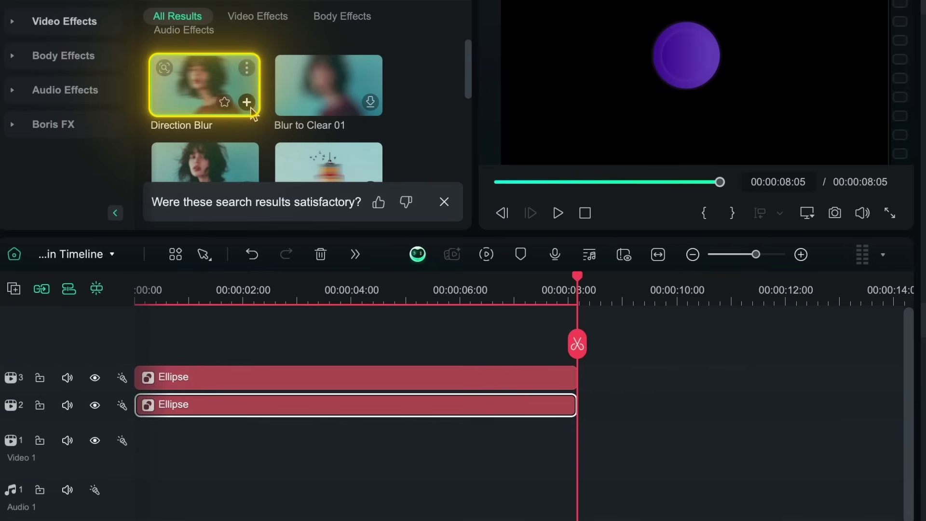
click(317, 244)
drag(609, 405, 136, 405)
drag(746, 410, 572, 407)
Step: Keyframe the blur direction from 0° at the start to about 708° at the end, then preview
click(511, 283)
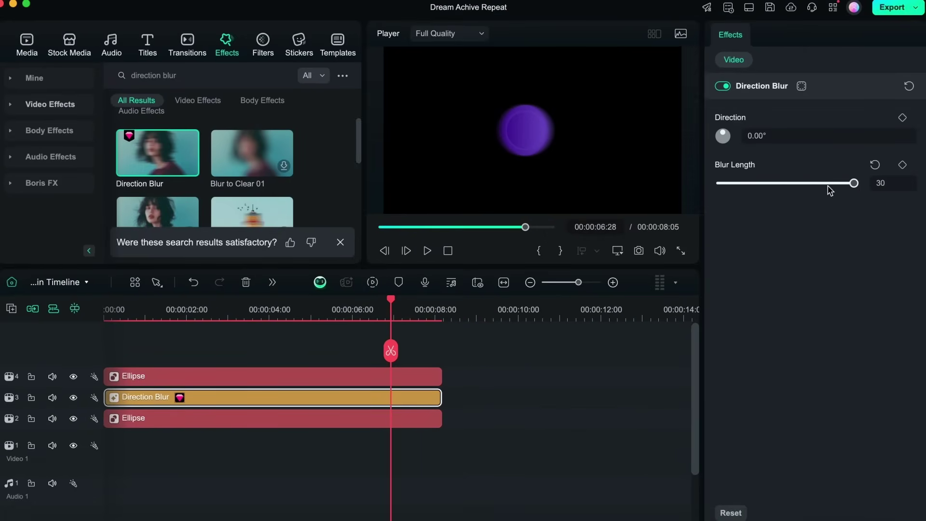
drag(390, 303, 103, 308)
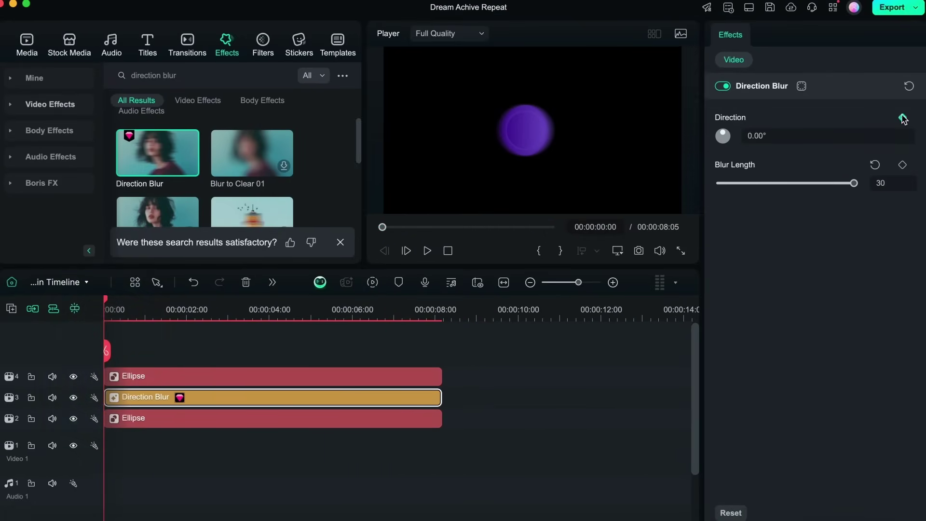
click(441, 312)
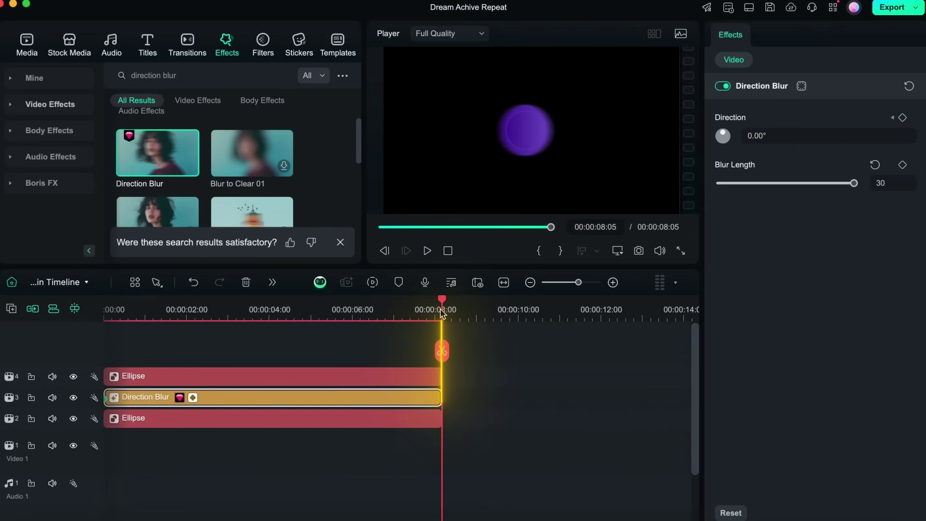
drag(724, 138, 701, 147)
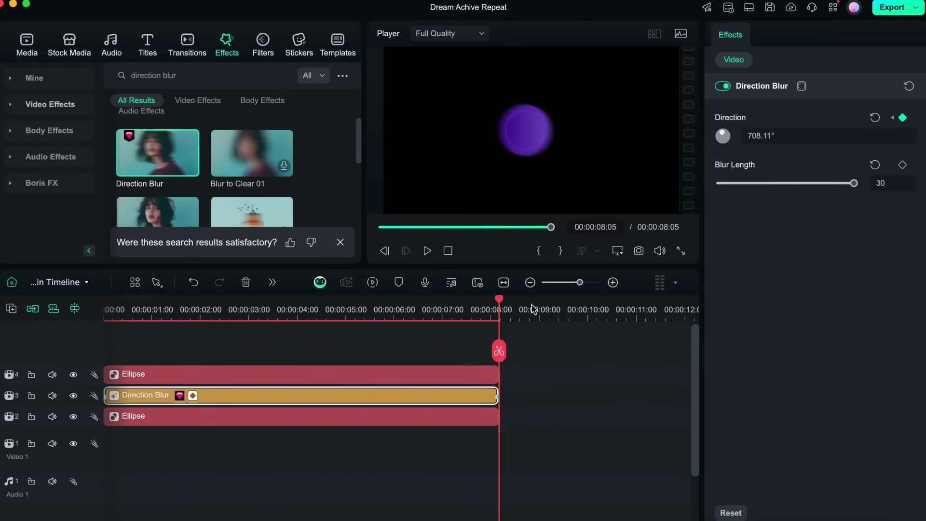
key(space)
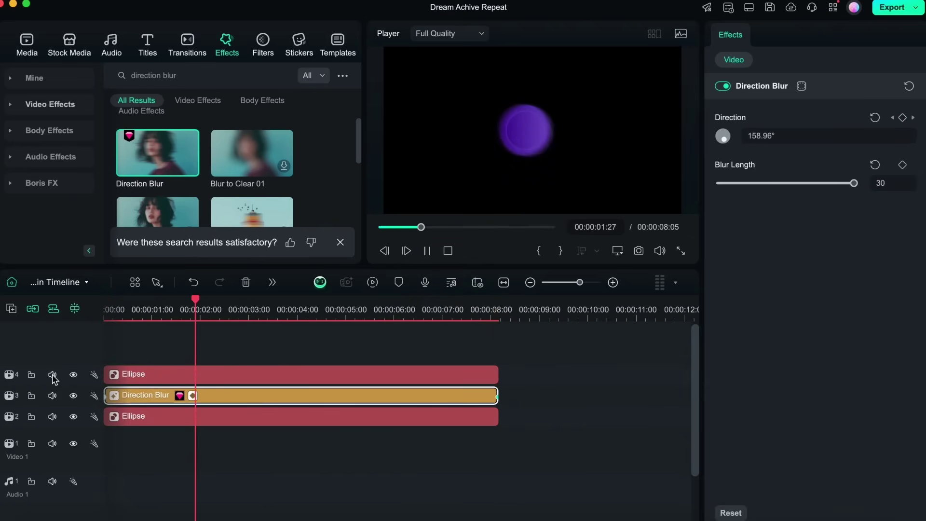
key(super+a)
Step: Combine the two ellipses and the blur into a compound clip named 'Circle 1'
right_click(418, 438)
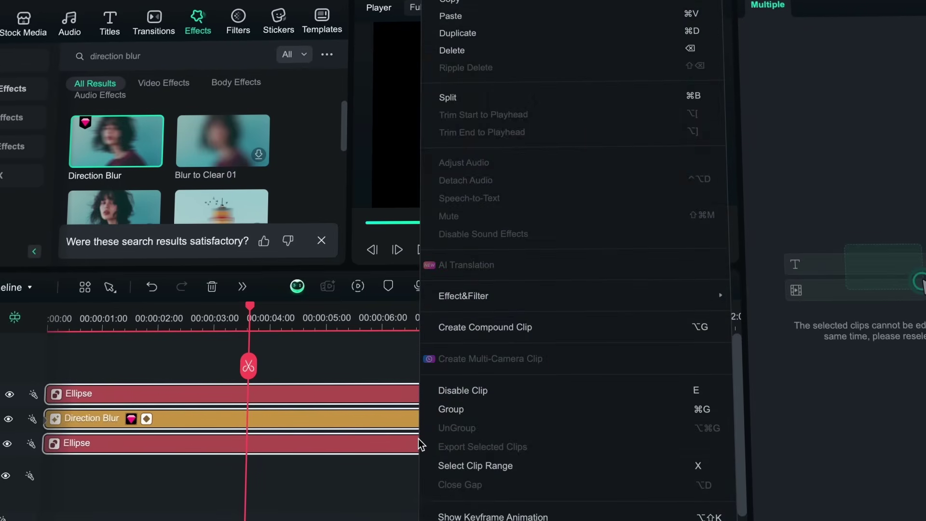
click(447, 331)
text(Circle 1)
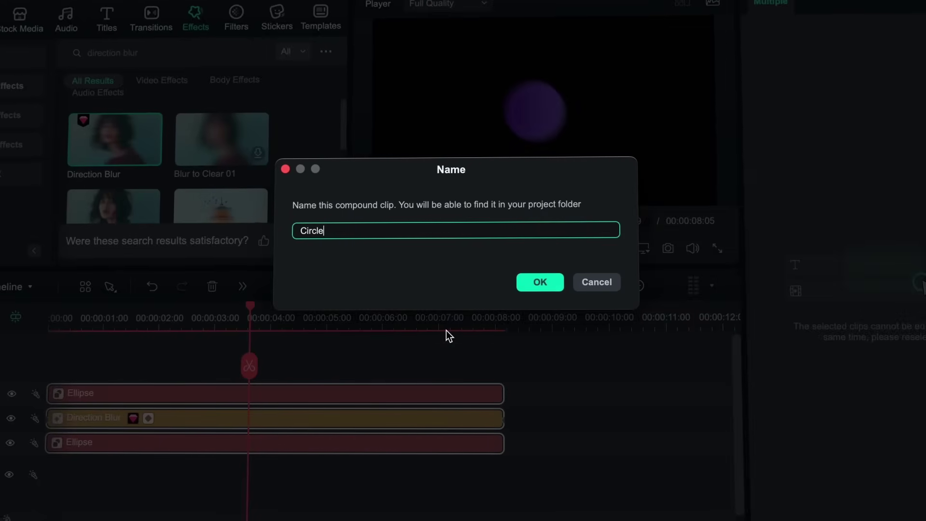
click(542, 283)
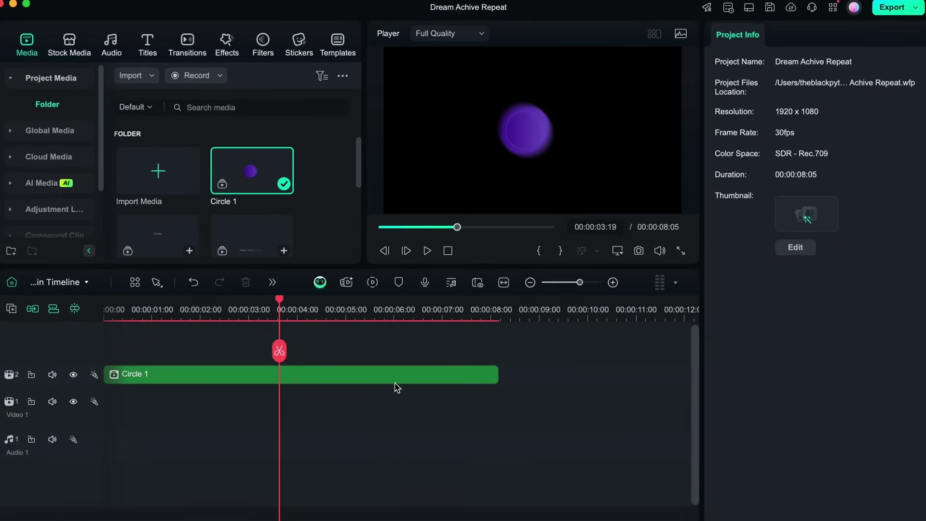
Step: Duplicate Circle 1 and place the two circles on the left and right of the frame
key(super+v)
drag(538, 135, 420, 133)
drag(589, 128, 600, 128)
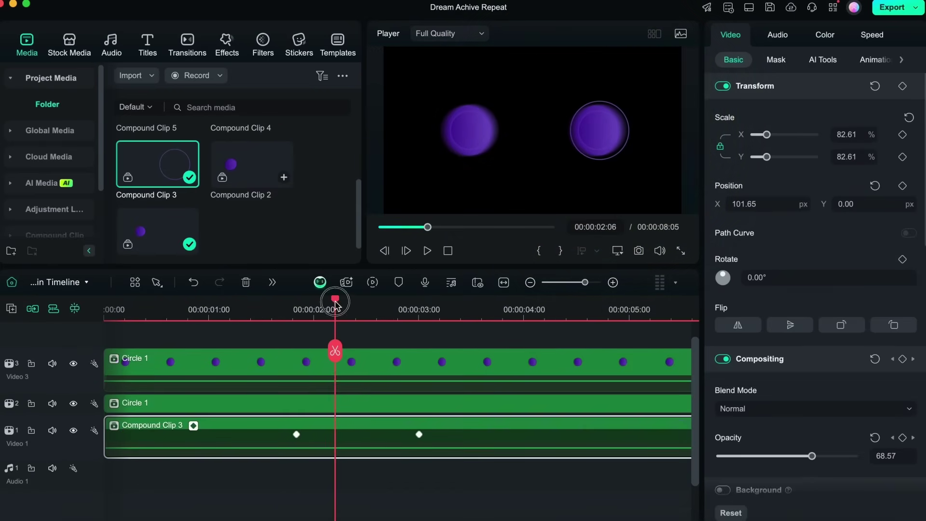
drag(334, 338, 363, 337)
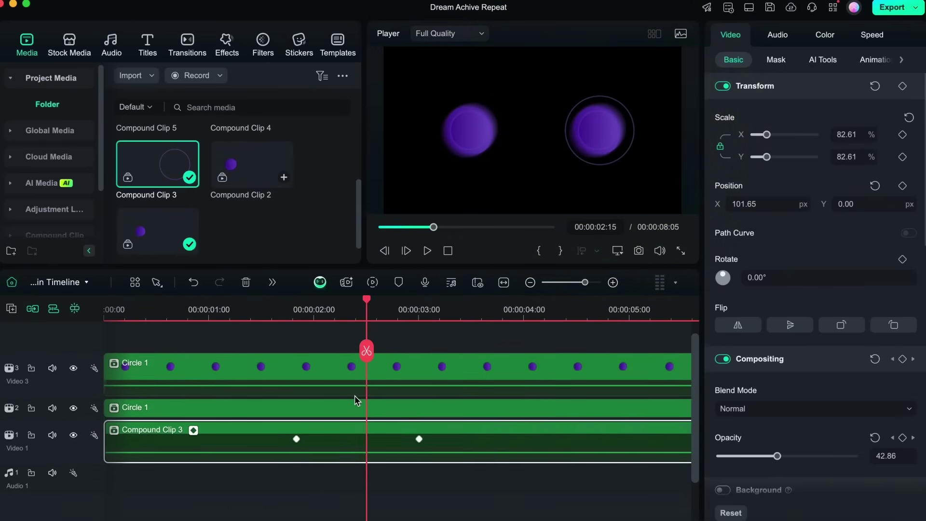
Step: Draw a yellow straight line between the two circles
click(273, 283)
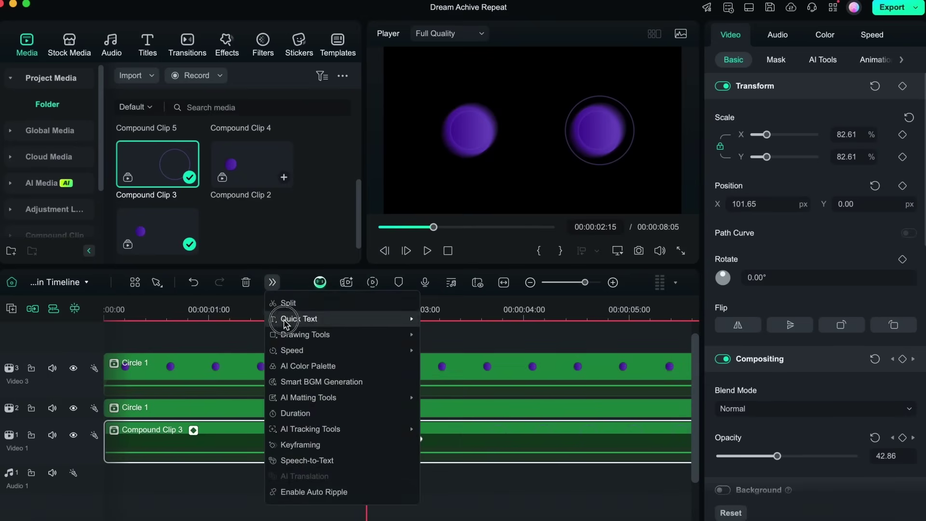
mouse_move(313, 335)
click(457, 424)
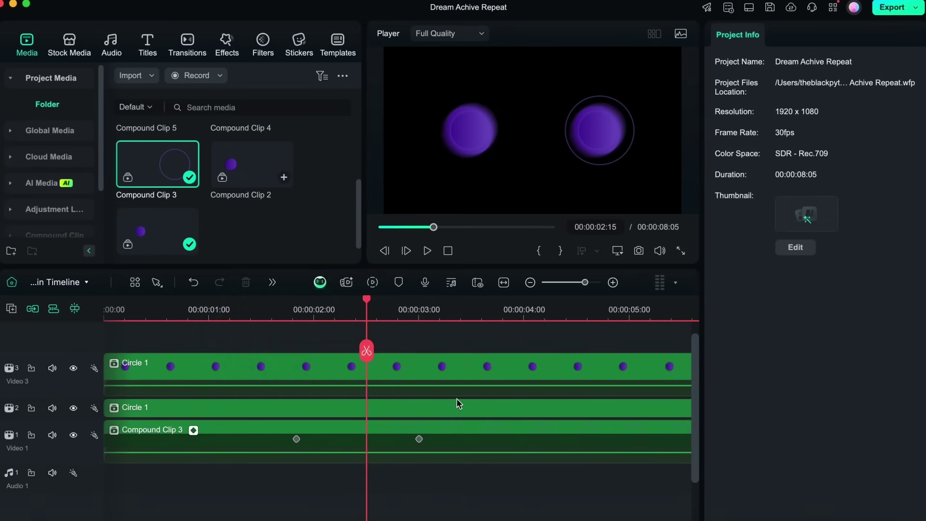
drag(467, 130, 541, 130)
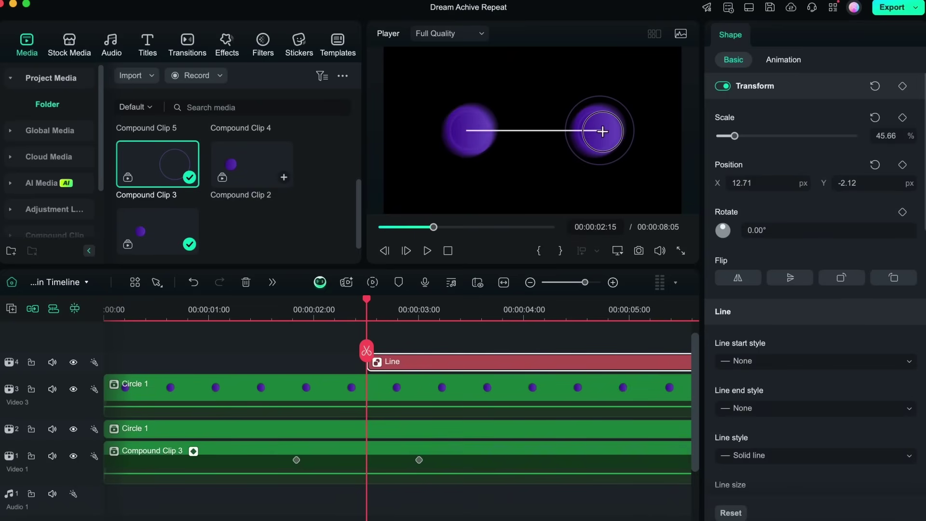
scroll(767, 333, down, 5)
click(726, 274)
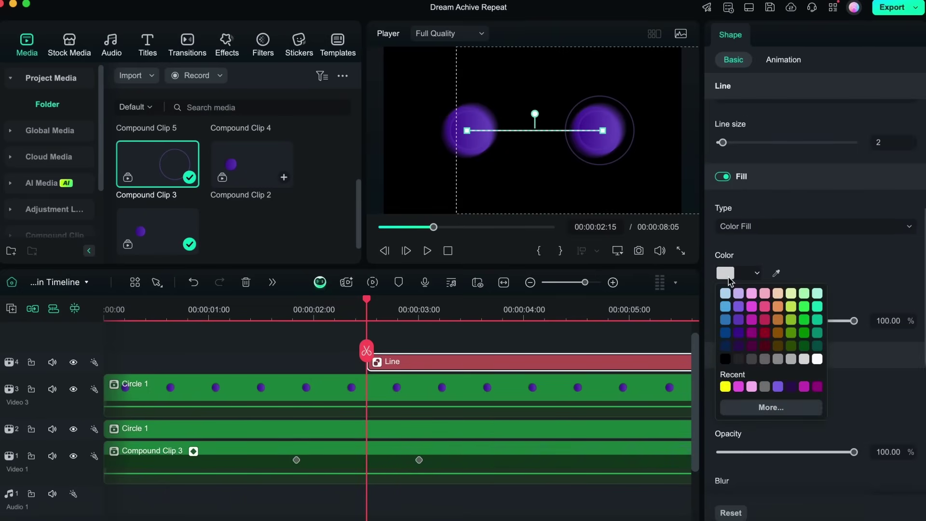
click(725, 387)
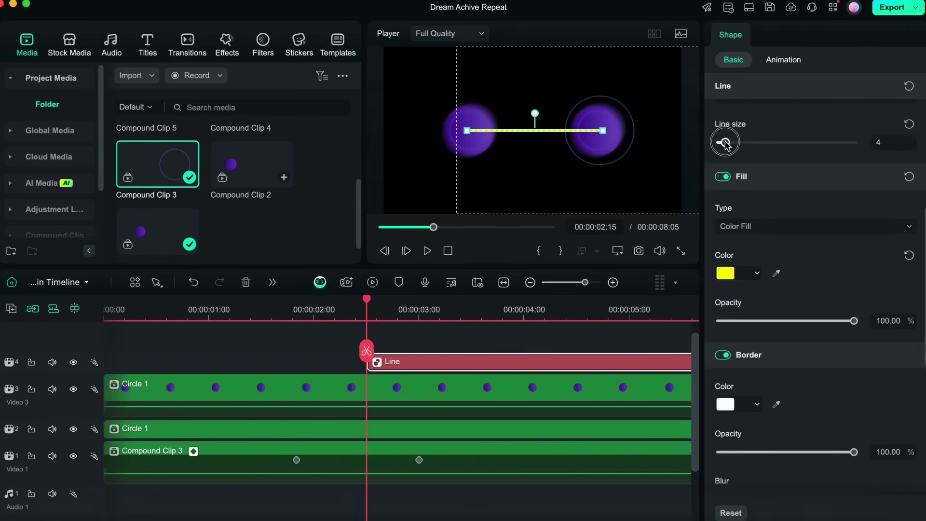
Step: Give the line a yellow drop shadow and move its clip to start at 0:00
scroll(759, 286, down, 10)
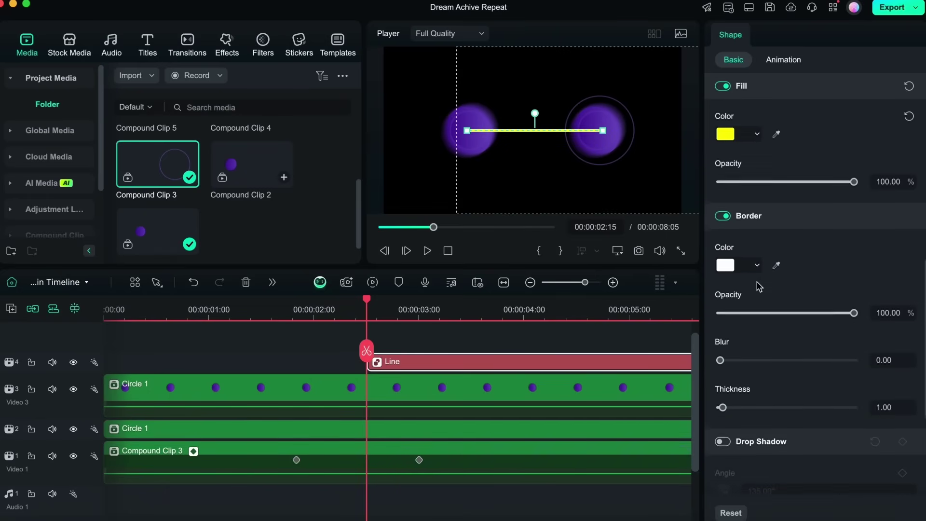
scroll(752, 279, down, 4)
click(725, 236)
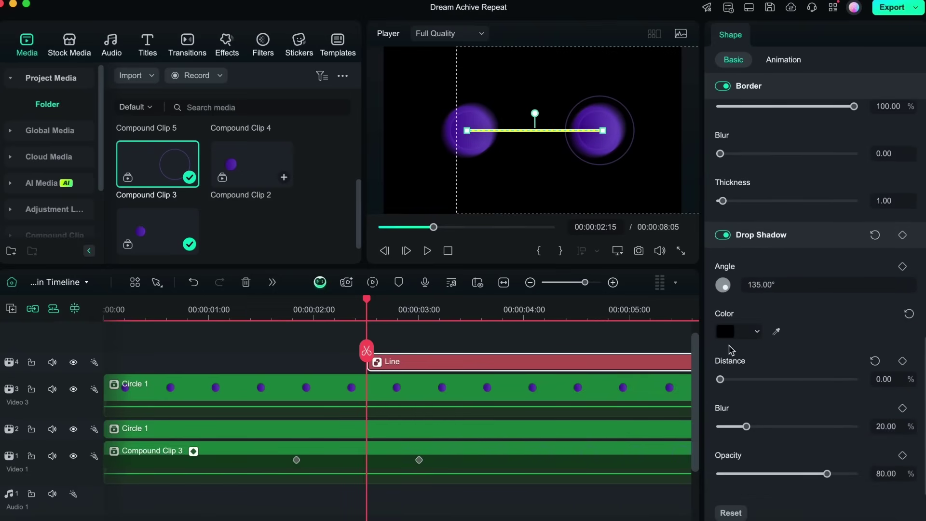
click(726, 332)
click(725, 445)
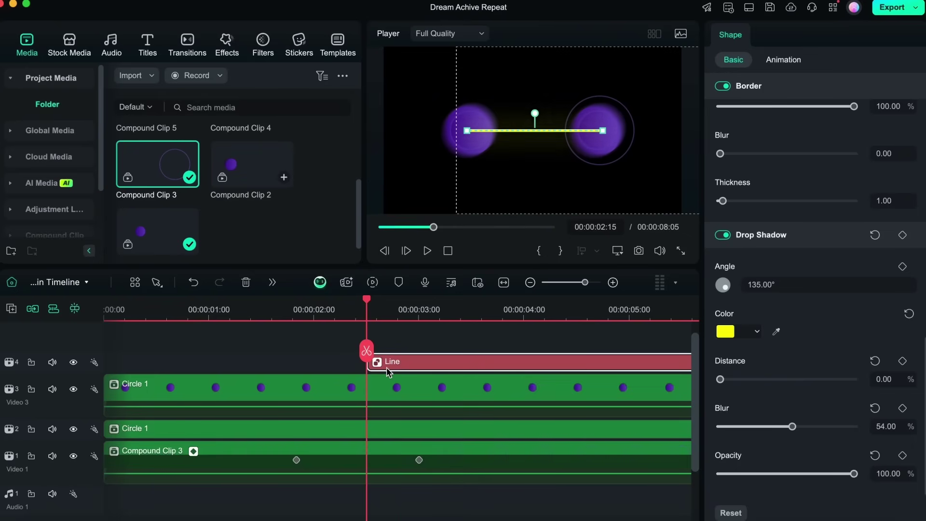
drag(387, 371, 149, 485)
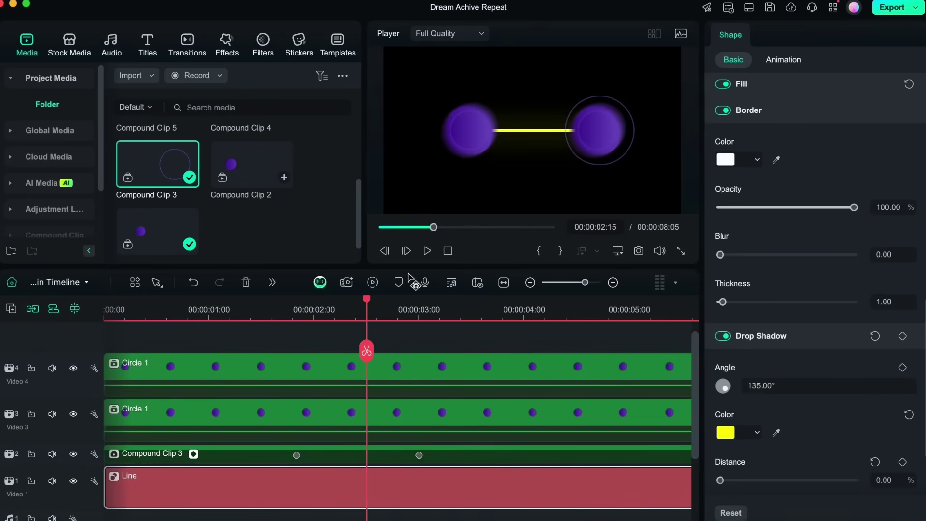
Step: Turn the yellow line into a compound clip named 'Line'
right_click(282, 497)
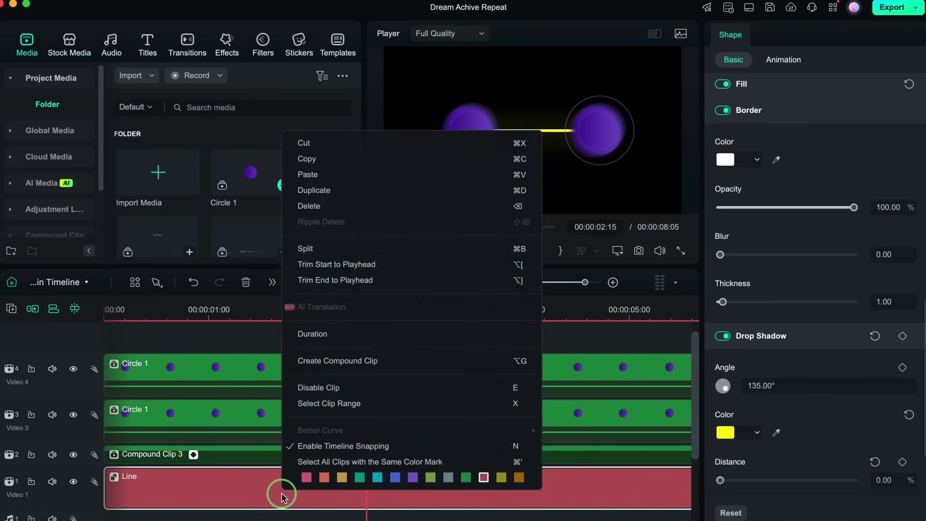
click(316, 363)
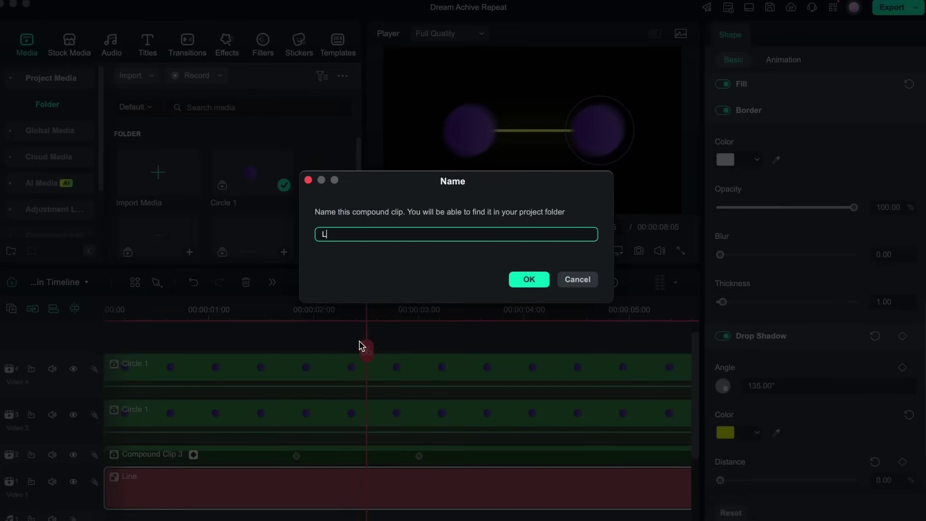
click(544, 280)
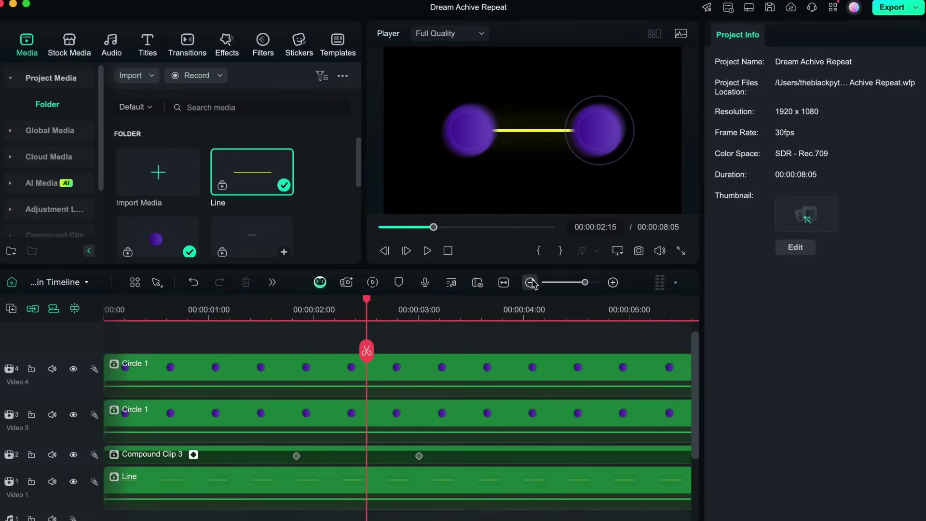
click(283, 488)
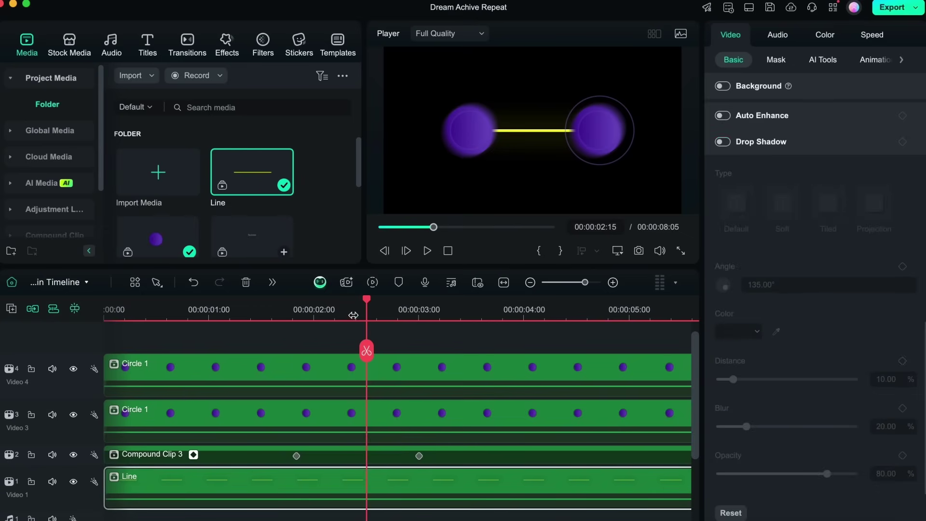
Step: Apply a single split-line mask on the Line clip and keyframe its position at 1:13 and 1:25
drag(366, 302, 256, 320)
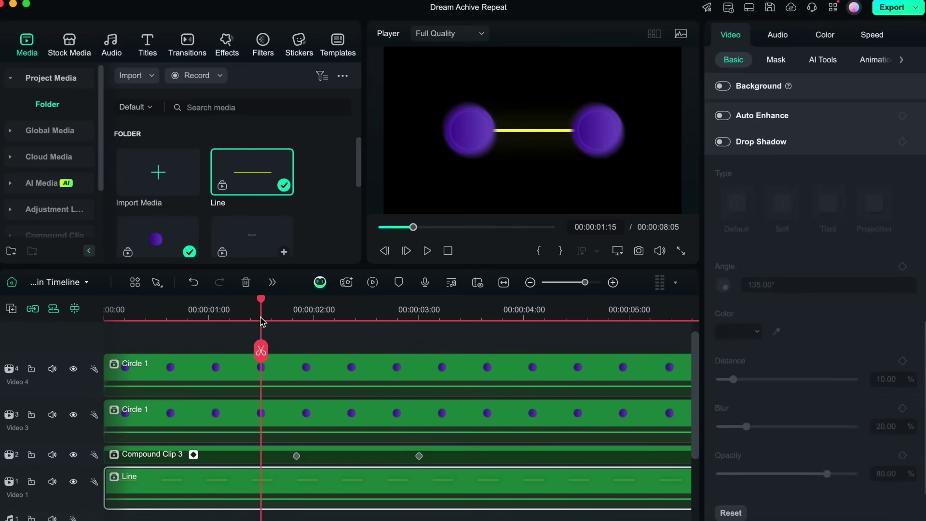
click(777, 59)
click(800, 134)
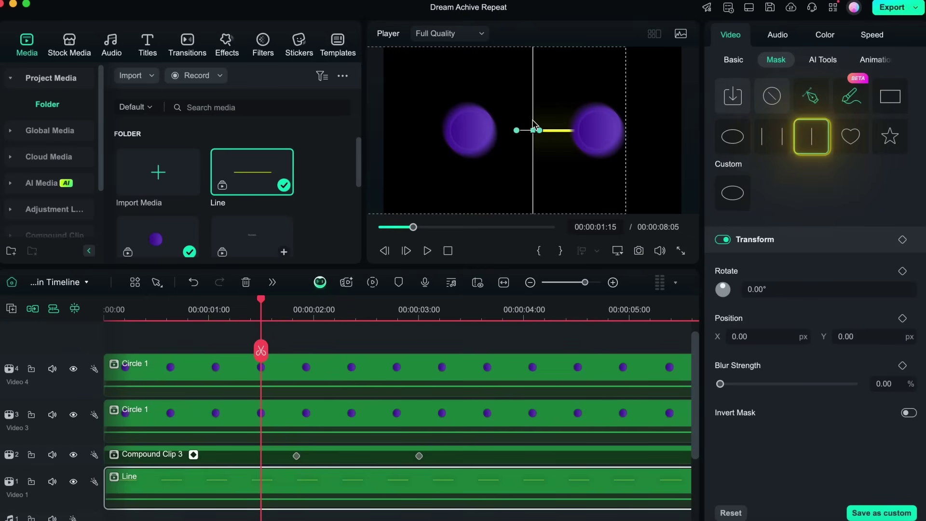
mouse_move(531, 130)
mouse_down()
mouse_move(493, 134)
mouse_move(531, 126)
mouse_move(529, 133)
mouse_up()
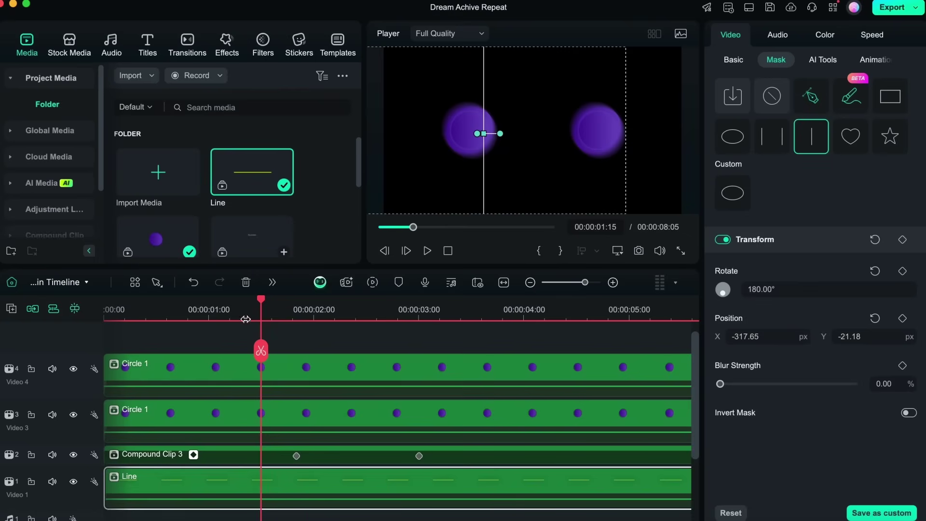
drag(260, 311, 300, 314)
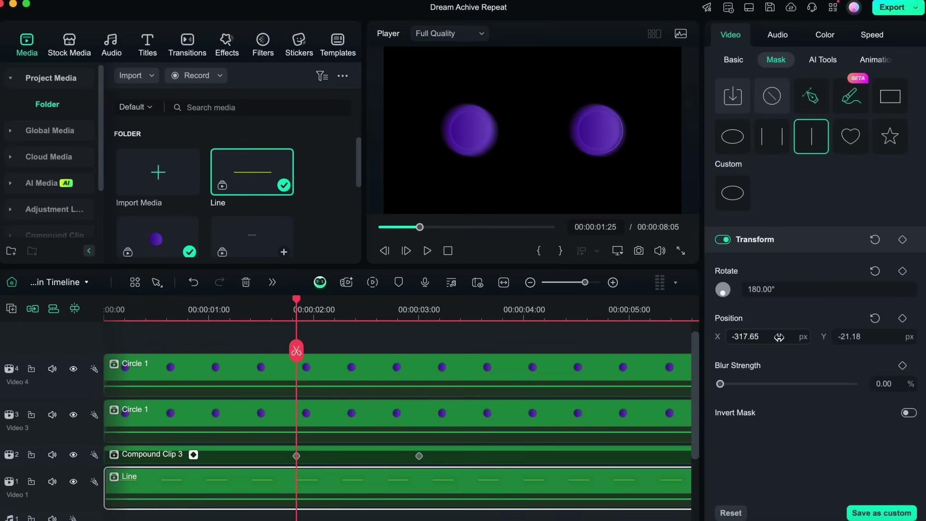
drag(779, 336, 878, 342)
click(903, 319)
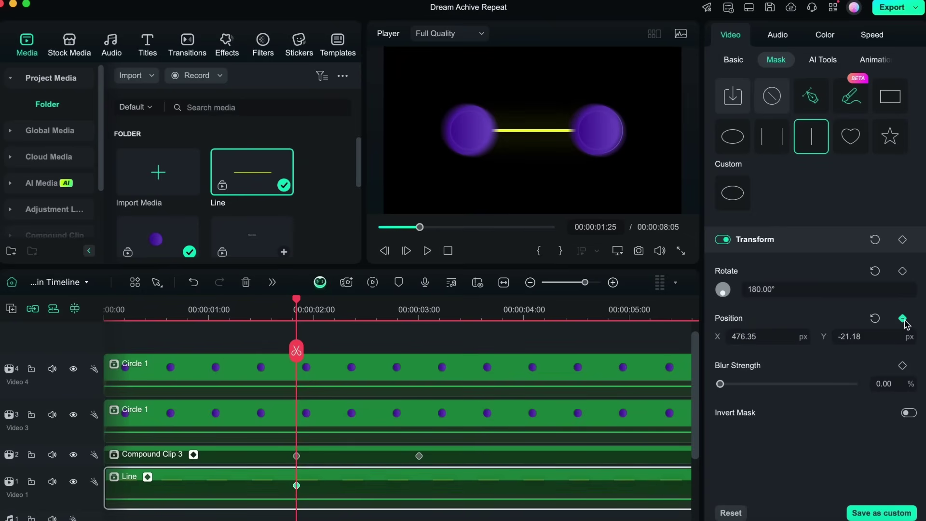
drag(294, 305, 246, 308)
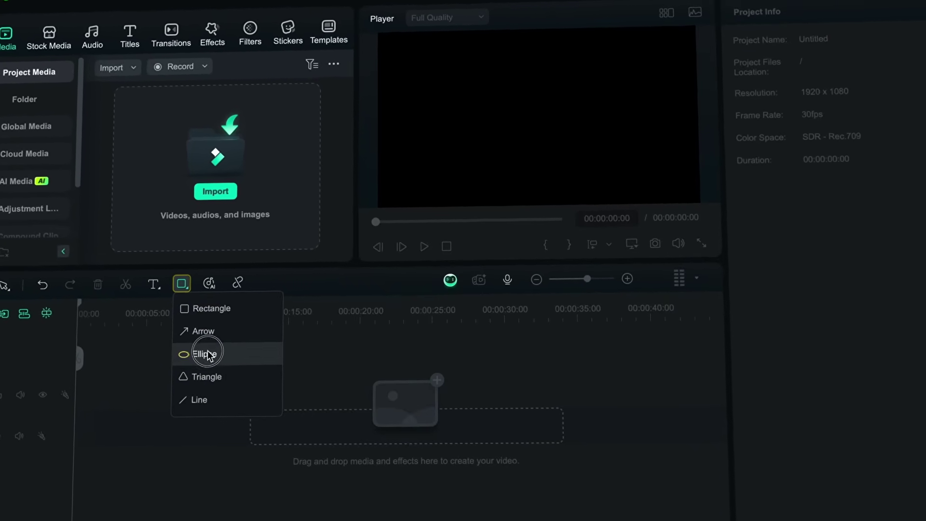
Step: Draw a circle with a purple-to-dark-purple gradient fill running top to bottom
click(207, 355)
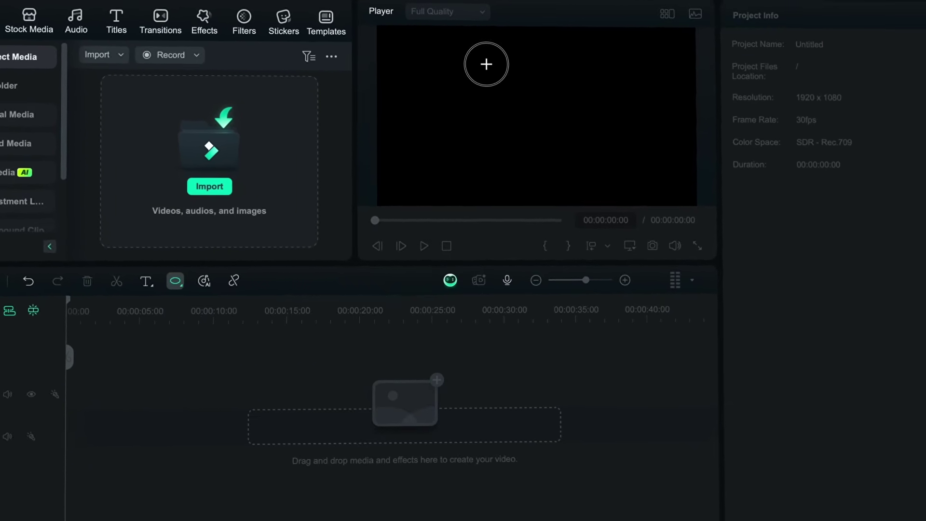
drag(488, 64, 574, 151)
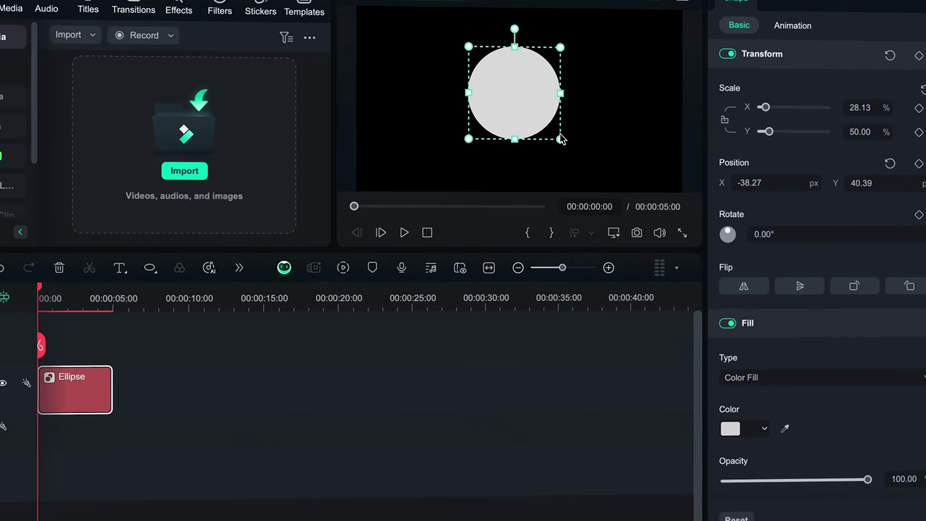
click(800, 365)
click(791, 416)
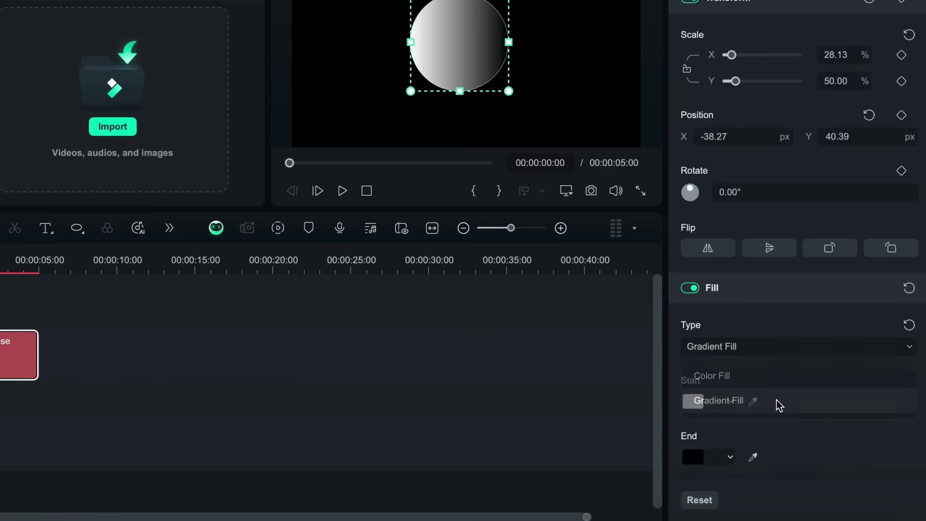
scroll(772, 395, down, 3)
click(694, 336)
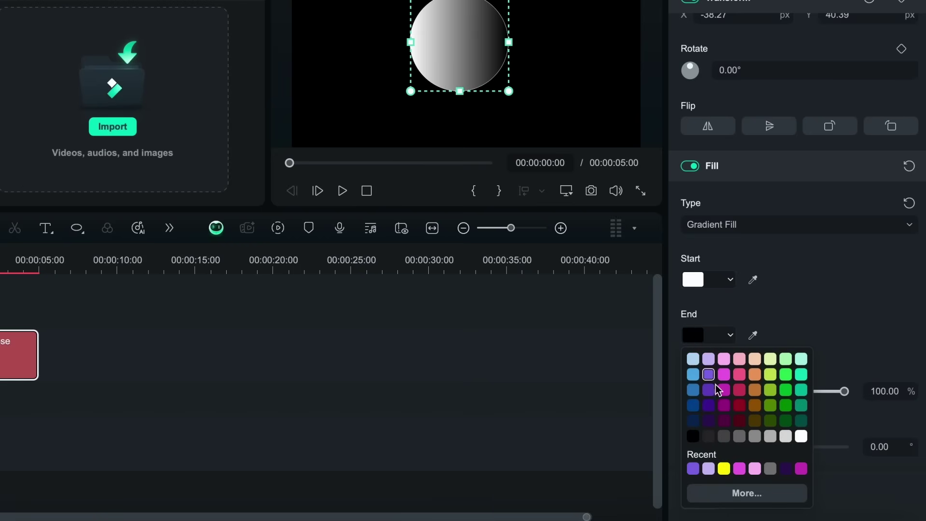
click(709, 420)
click(693, 280)
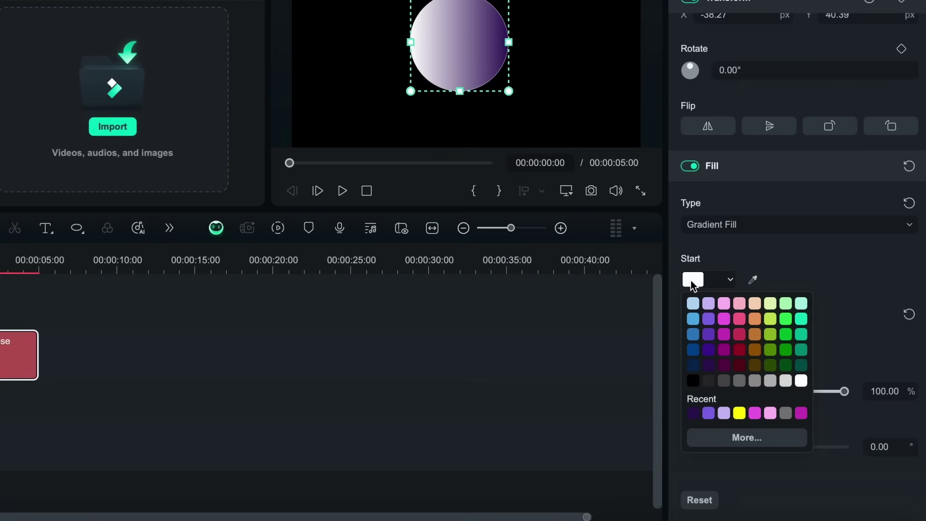
click(708, 319)
drag(687, 447, 728, 447)
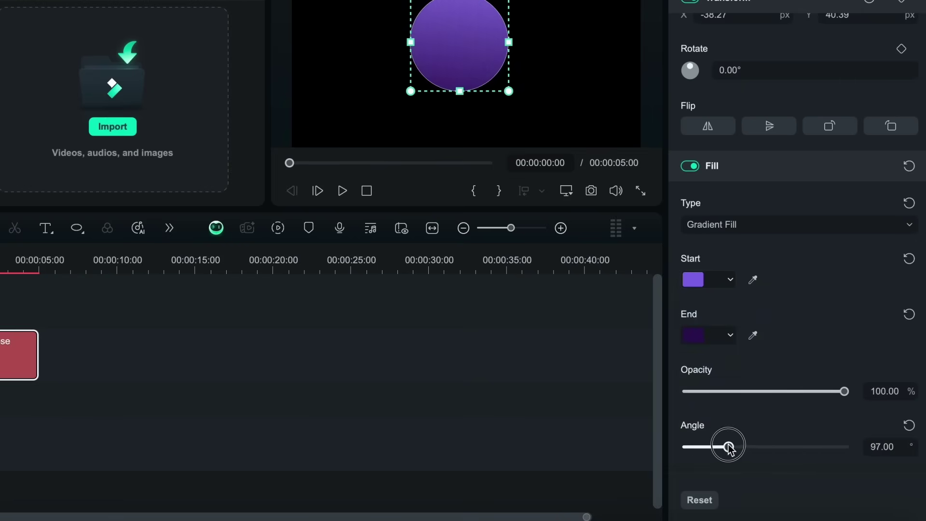
Step: Give the circle a purple border of thickness 9 and extend its clip to 00:00:09:29
scroll(740, 403, down, 5)
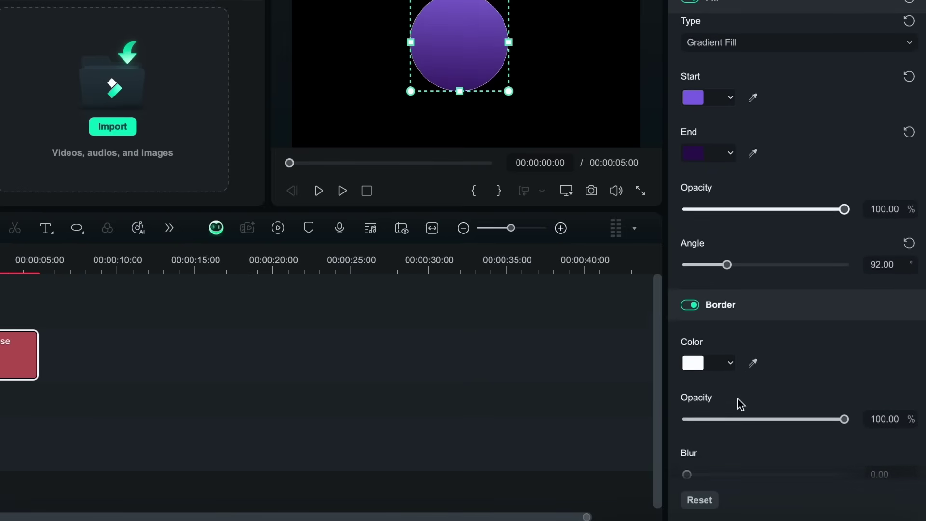
scroll(741, 404, down, 1)
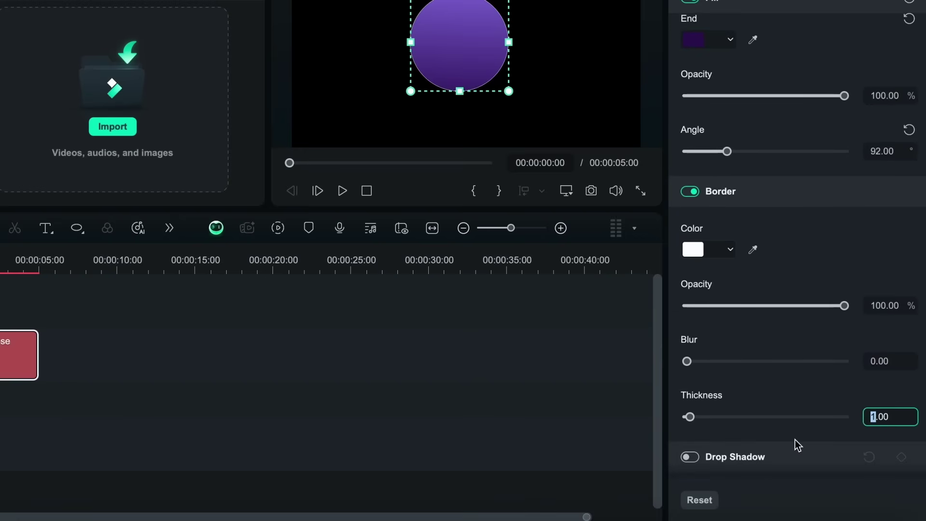
text(9)
key(Return)
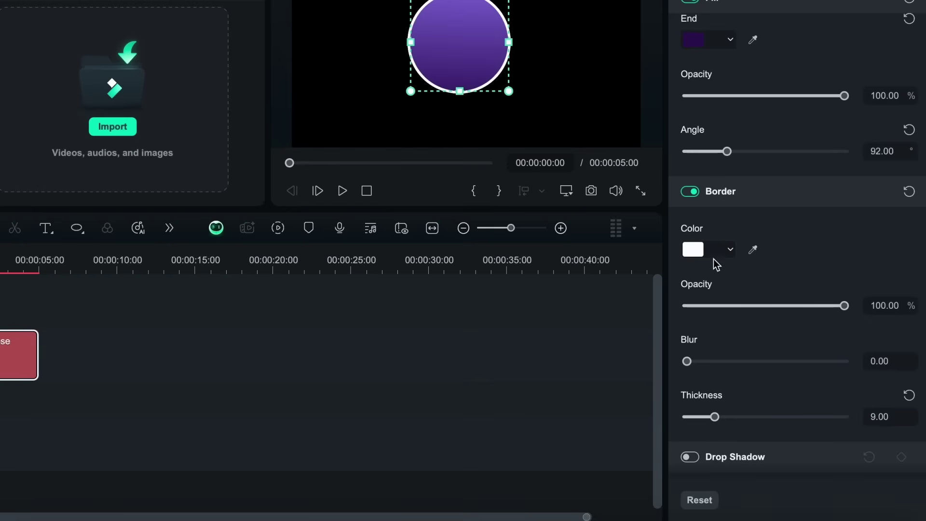
click(699, 253)
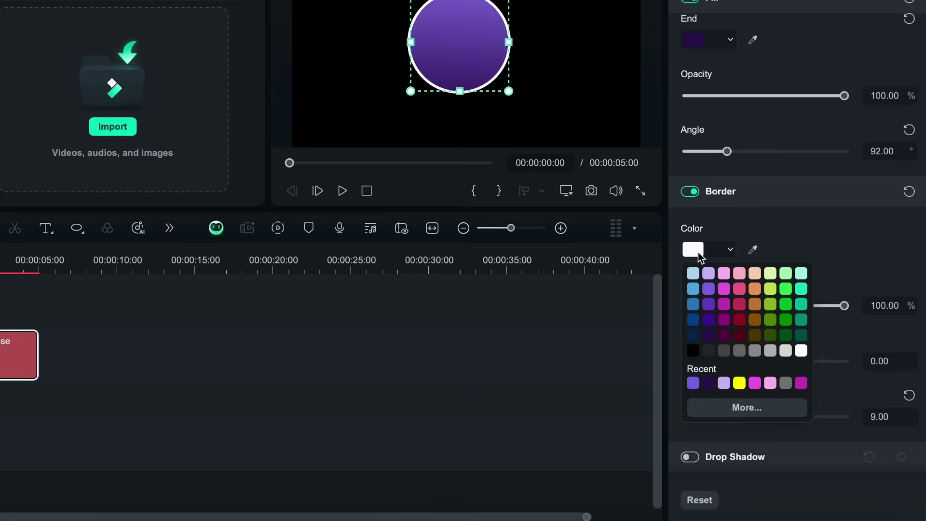
click(709, 289)
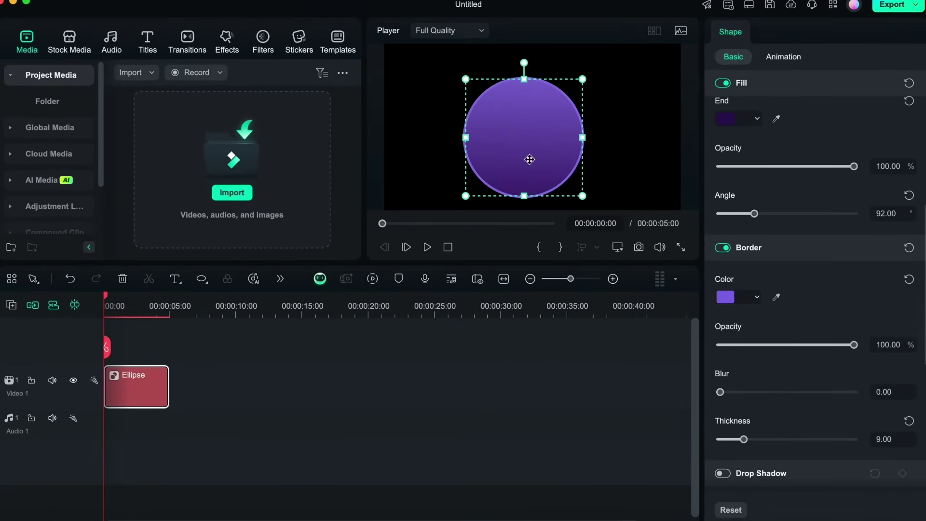
scroll(550, 155, up, 3)
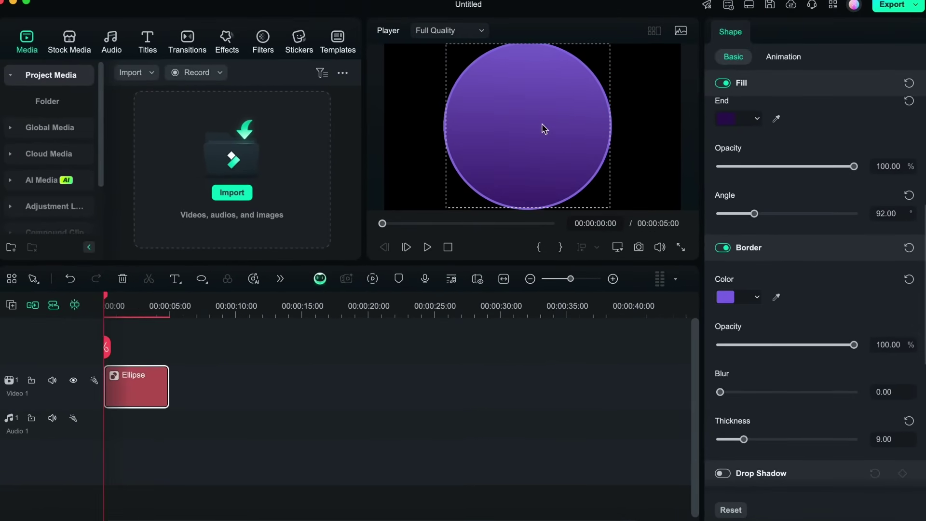
scroll(544, 128, down, 2)
click(403, 346)
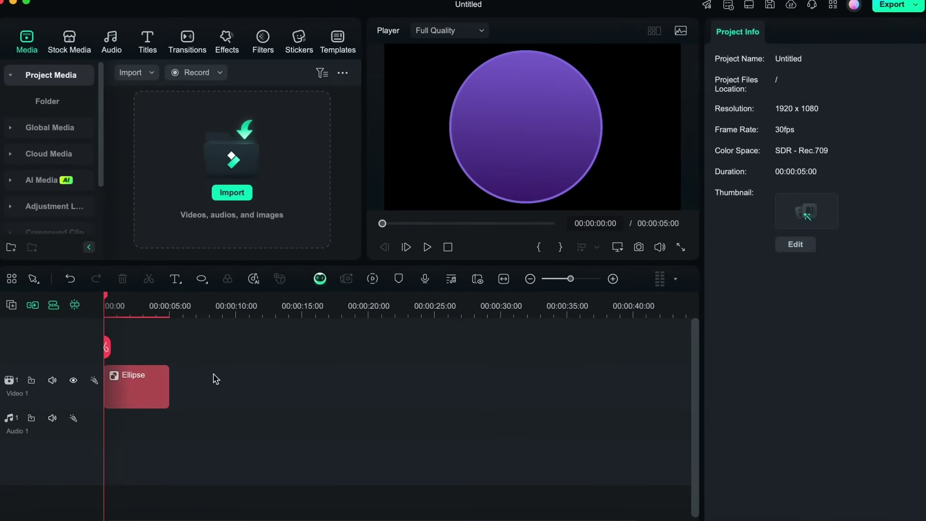
drag(168, 382, 233, 381)
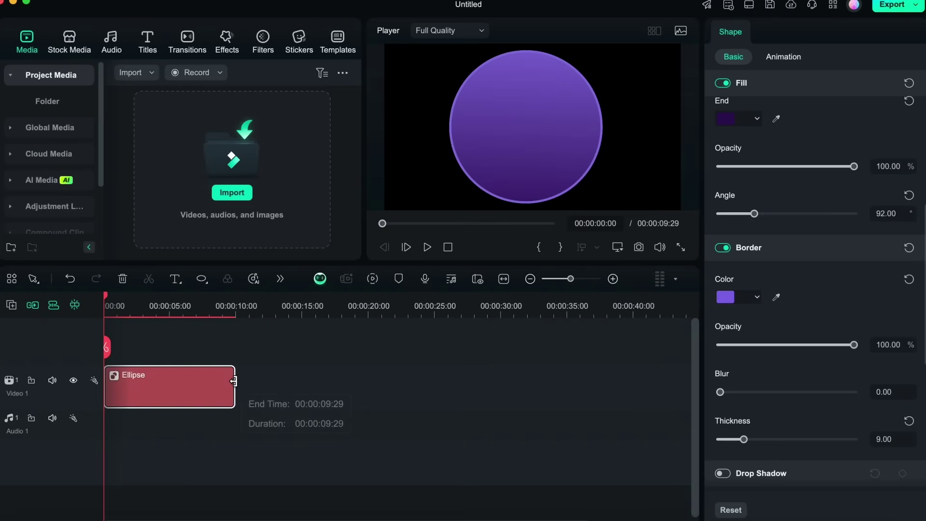
Step: Turn the Ellipse clip into a compound clip named 'purple wave'
right_click(206, 385)
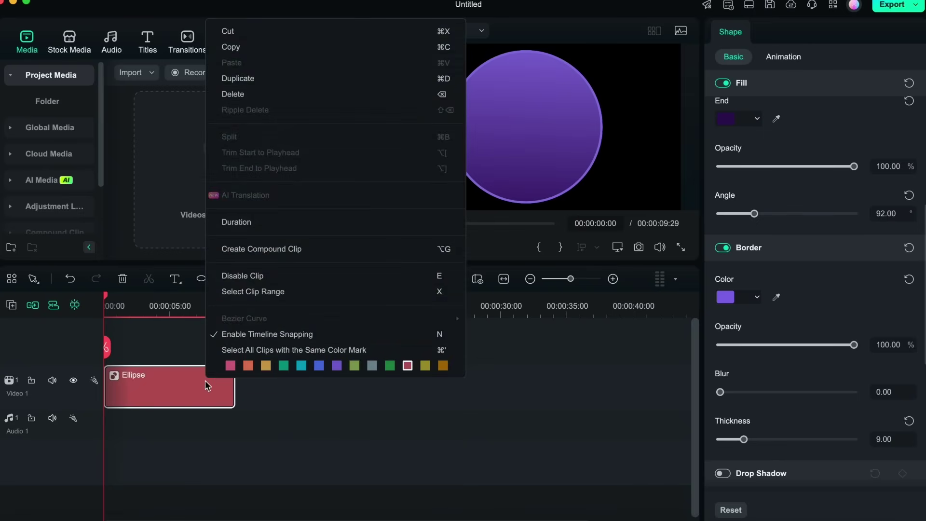
click(244, 249)
click(520, 280)
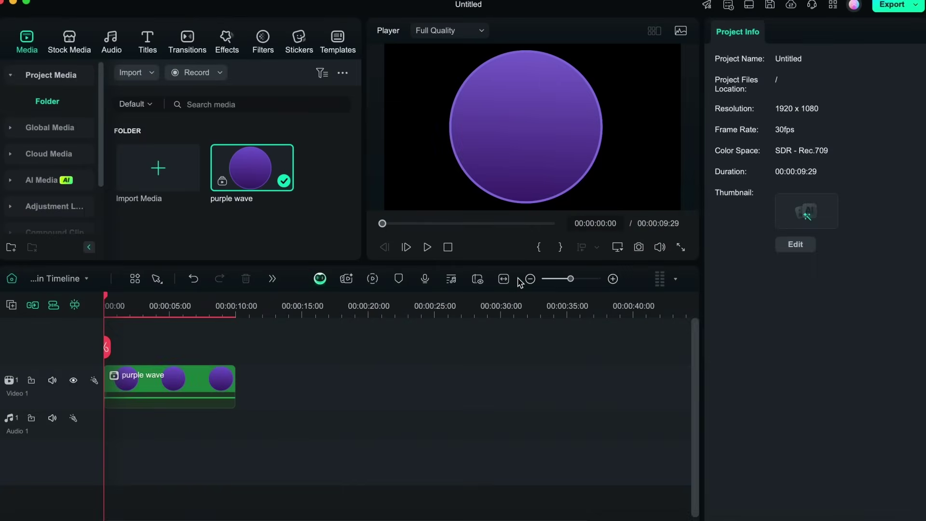
Step: Apply the Water Wave effect to the purple wave clip at strength 100
click(227, 48)
click(204, 74)
text(water )
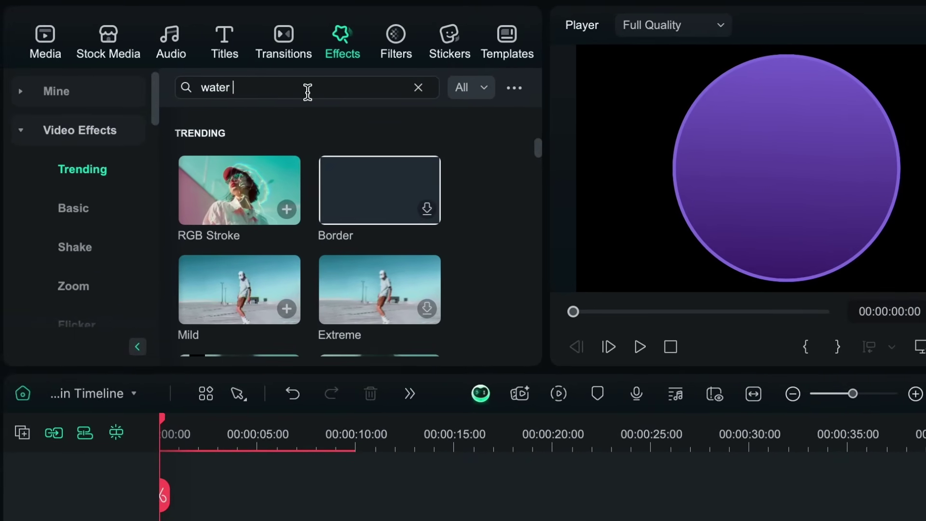
text(wave)
key(Return)
drag(362, 213, 273, 520)
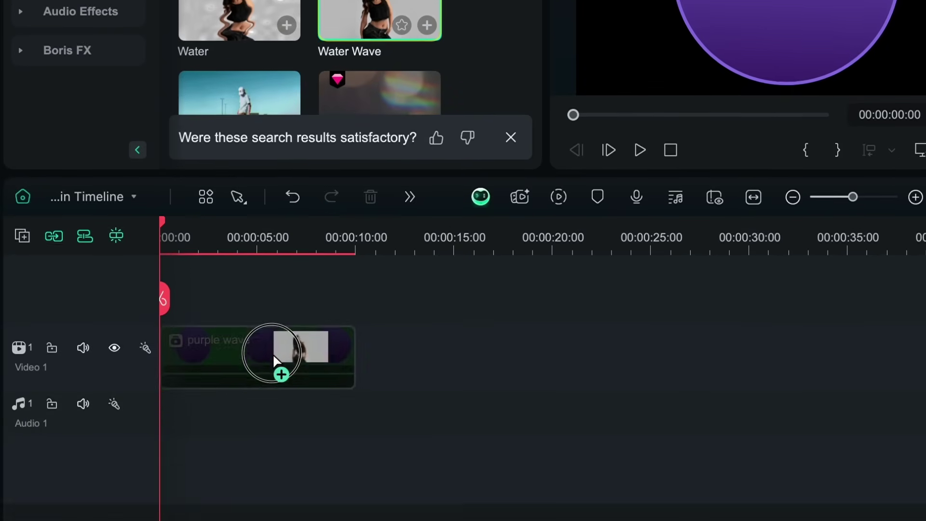
drag(273, 359, 269, 357)
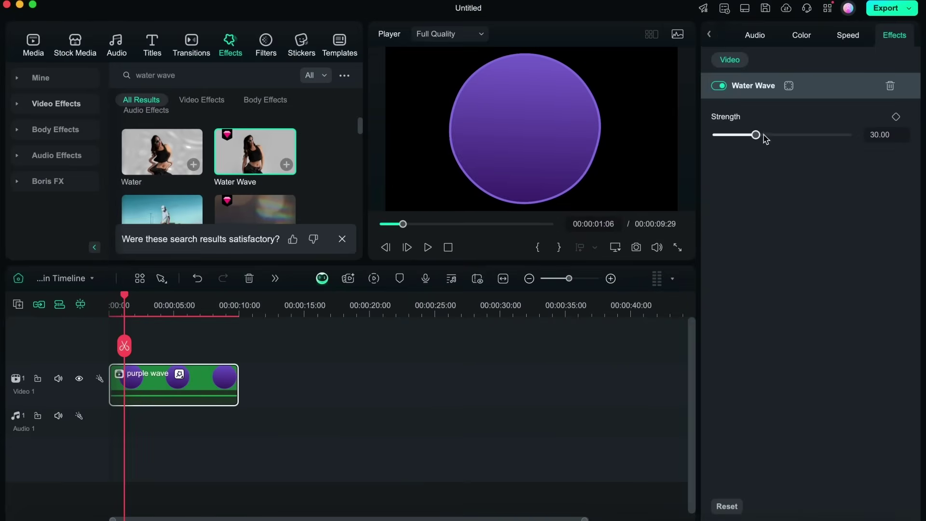
drag(760, 140, 863, 140)
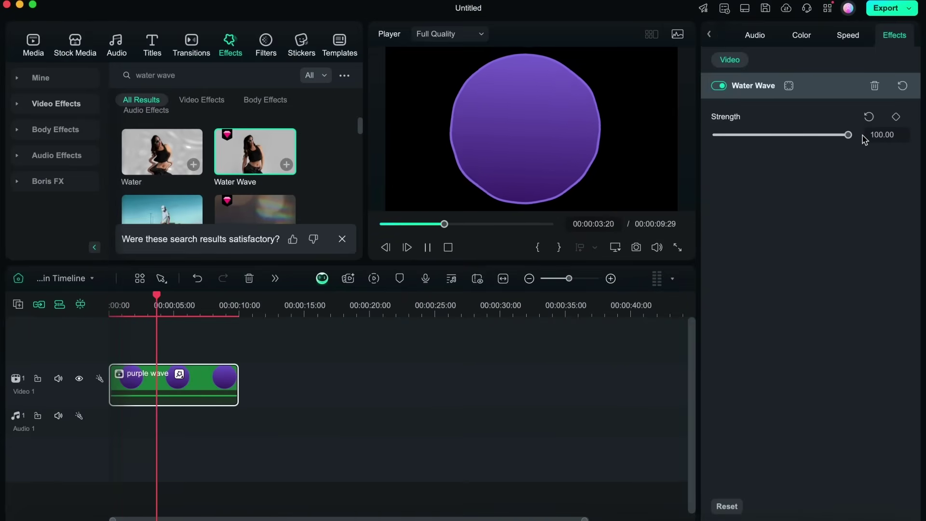
key(space)
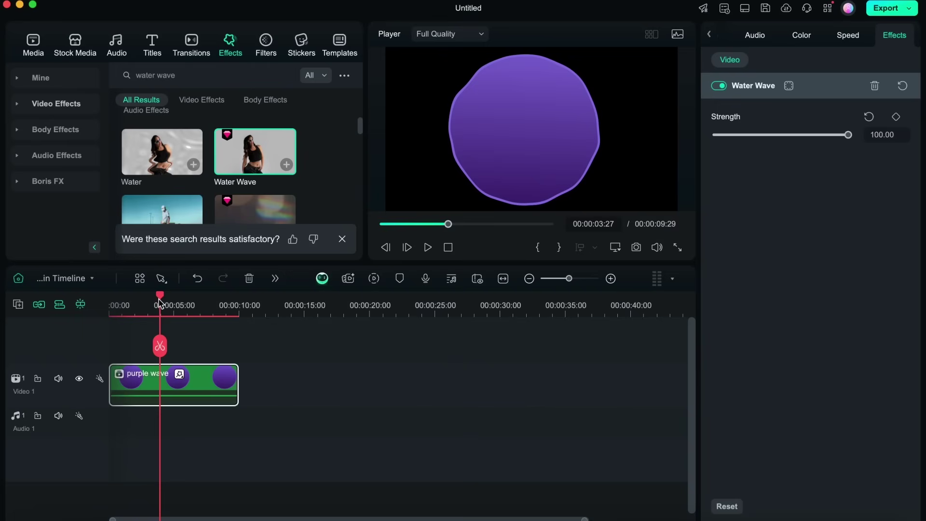
Step: Keyframe the circle's position from below the frame at 0 up to centre at 00:00:04:21
drag(154, 302, 111, 312)
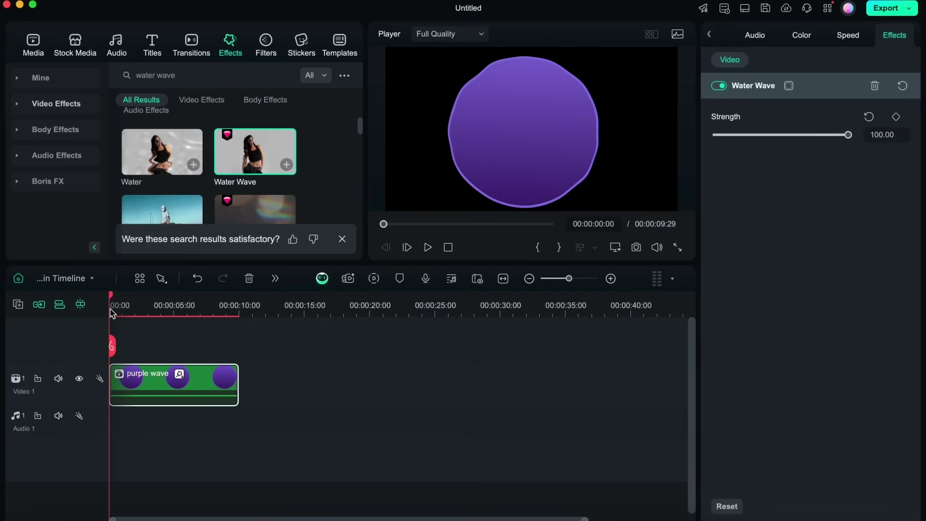
click(742, 36)
click(895, 186)
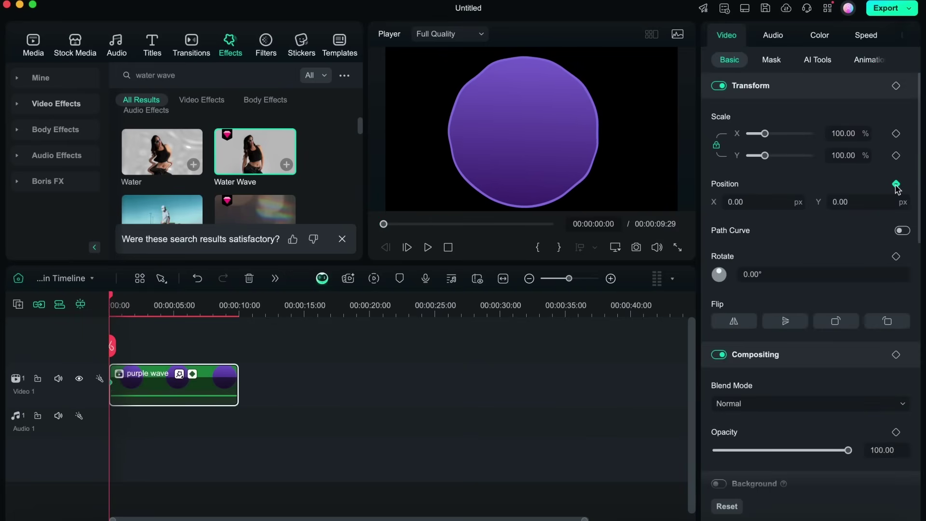
drag(533, 149, 539, 270)
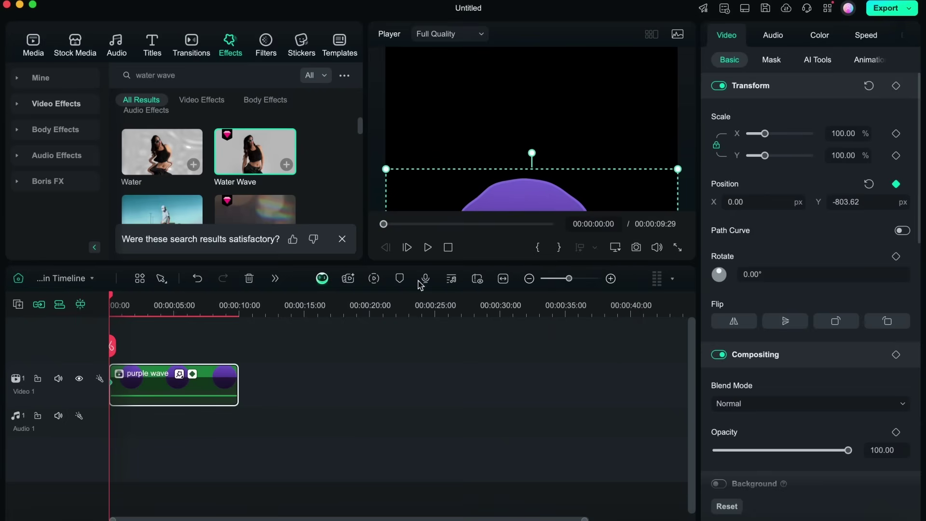
drag(114, 300, 169, 298)
drag(537, 188, 532, 77)
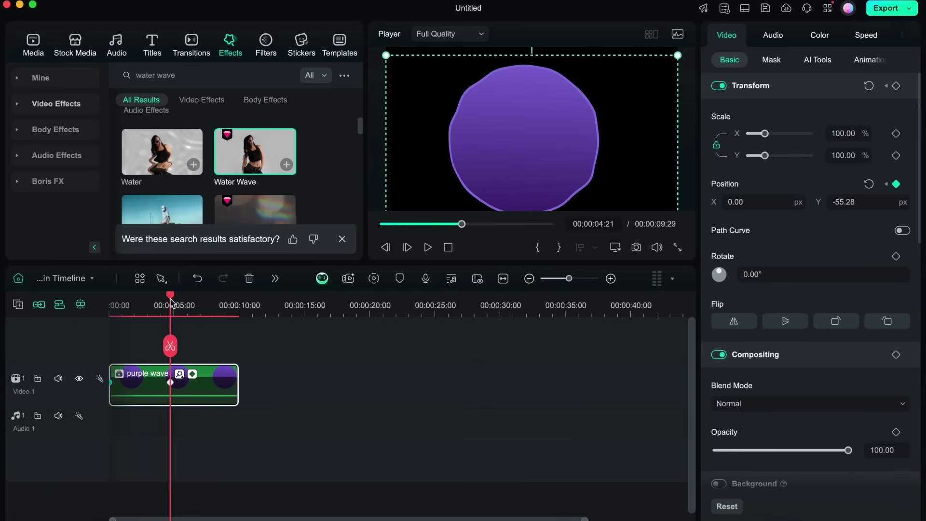
Step: Keyframe the circle sinking out of view at the clip's end and preview the animation
drag(171, 302, 237, 311)
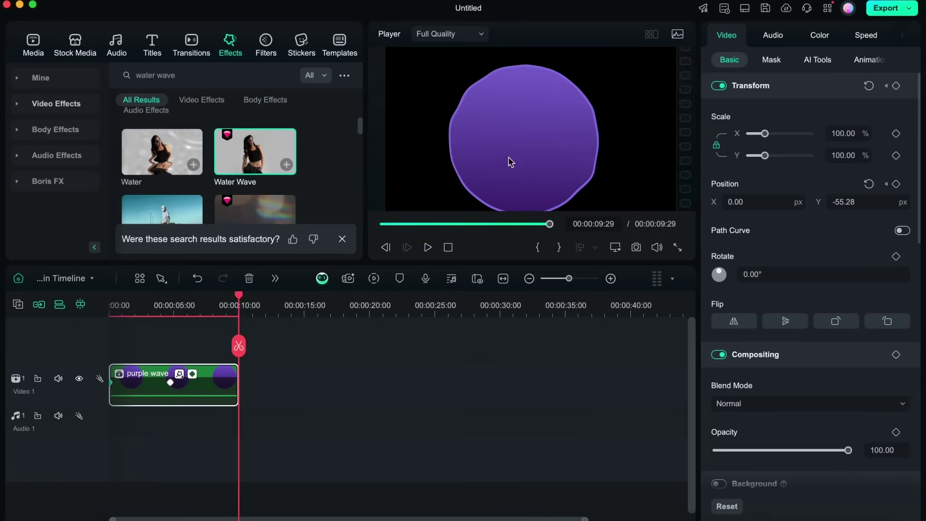
drag(510, 162, 523, 296)
key(space)
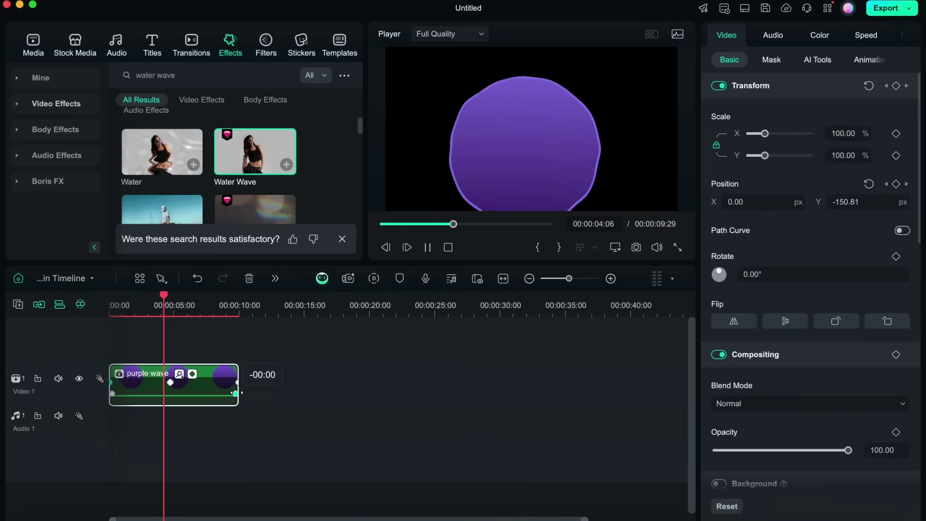
key(space)
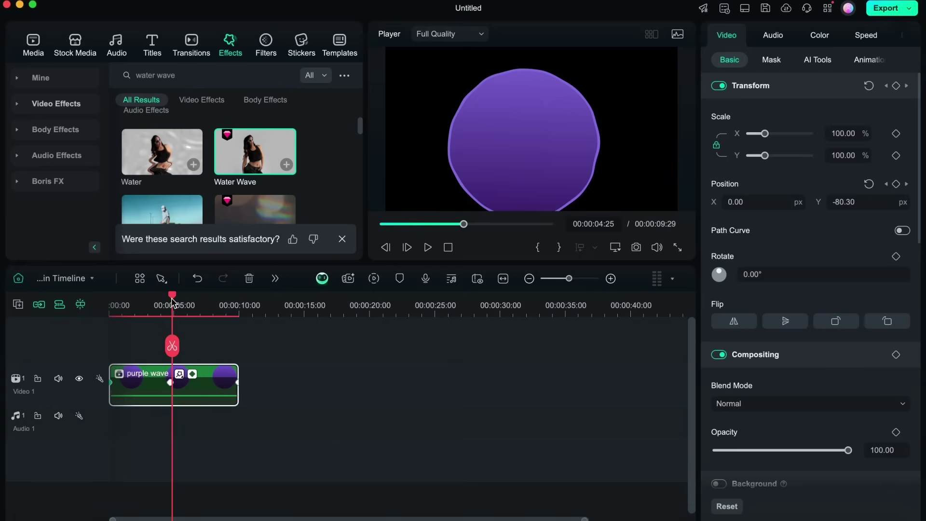
drag(170, 303, 97, 313)
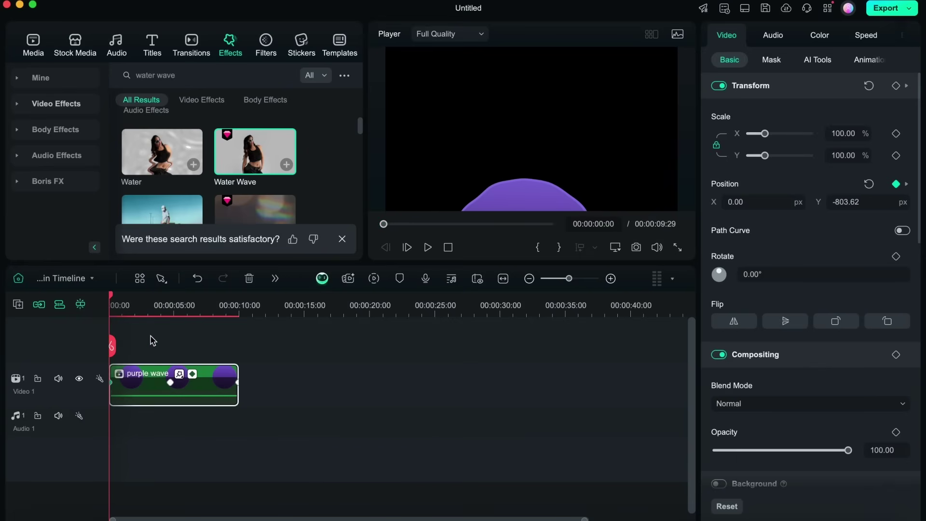
Step: Draw a second ellipse over the wave circle and extend its clip to match the wave clip
click(274, 279)
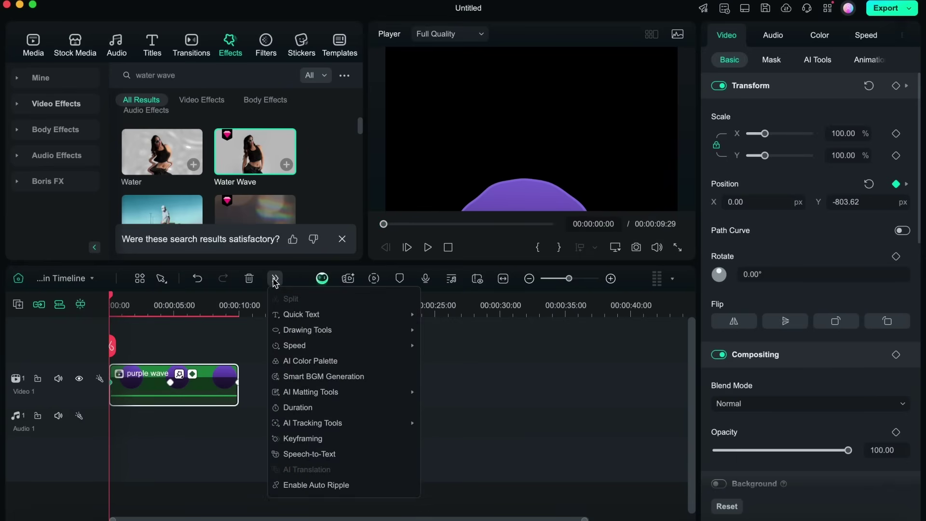
mouse_move(314, 333)
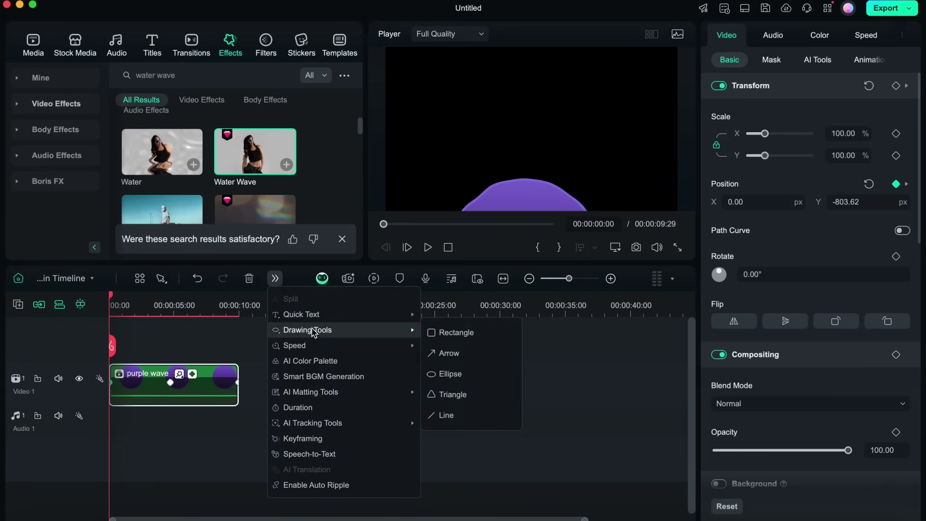
click(448, 373)
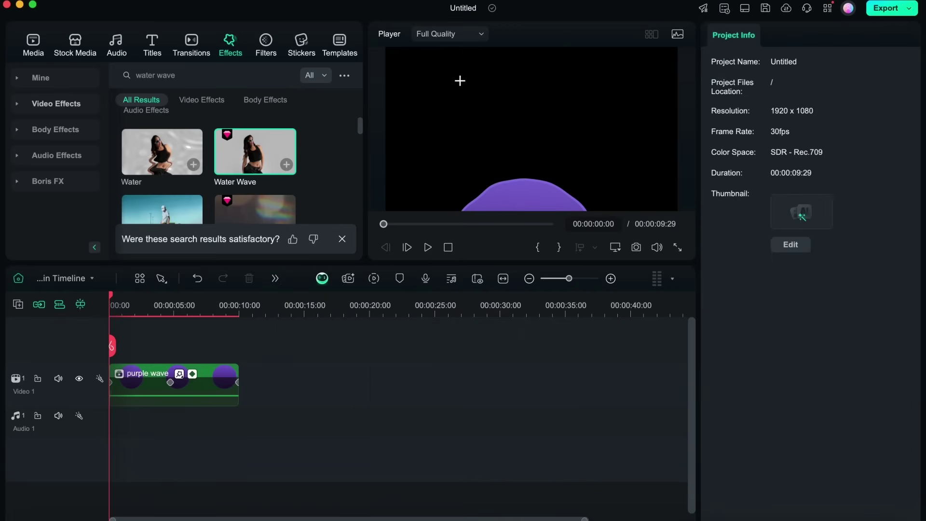
mouse_move(458, 72)
mouse_down()
mouse_move(572, 142)
mouse_move(548, 138)
mouse_up()
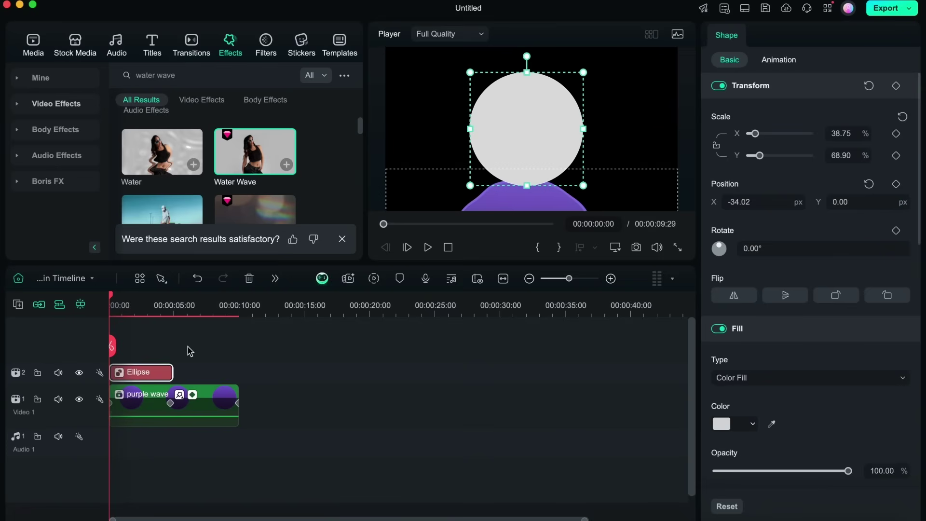
drag(171, 370, 237, 370)
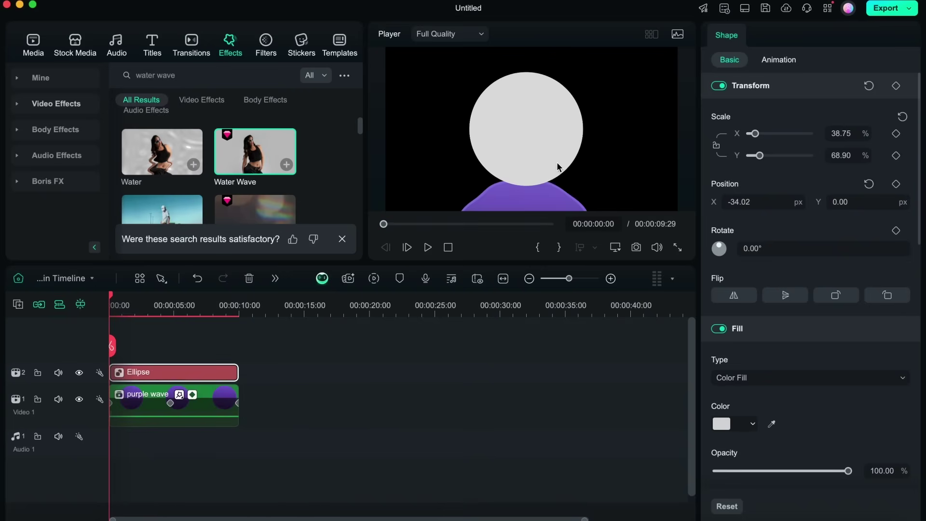
drag(538, 148, 533, 145)
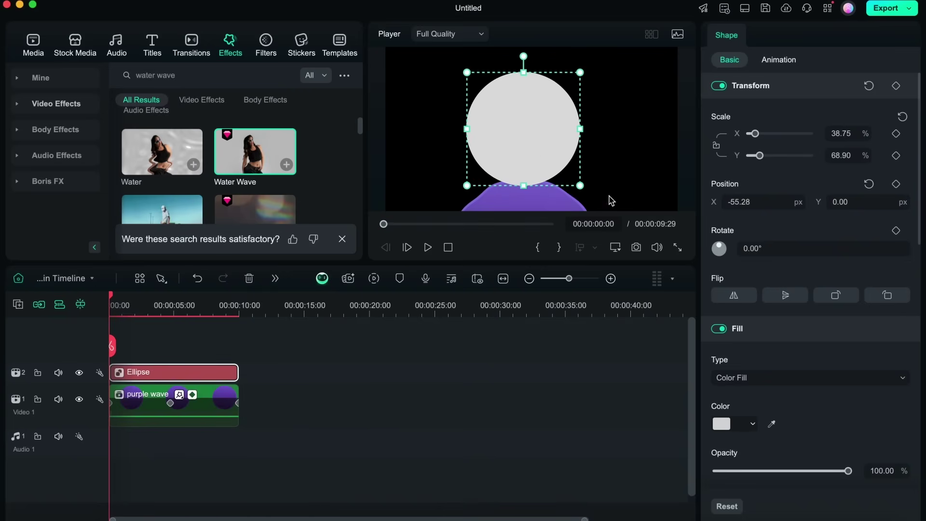
Step: Remove the ellipse's fill and give it a grey border of thickness 14
click(717, 330)
scroll(764, 379, down, 5)
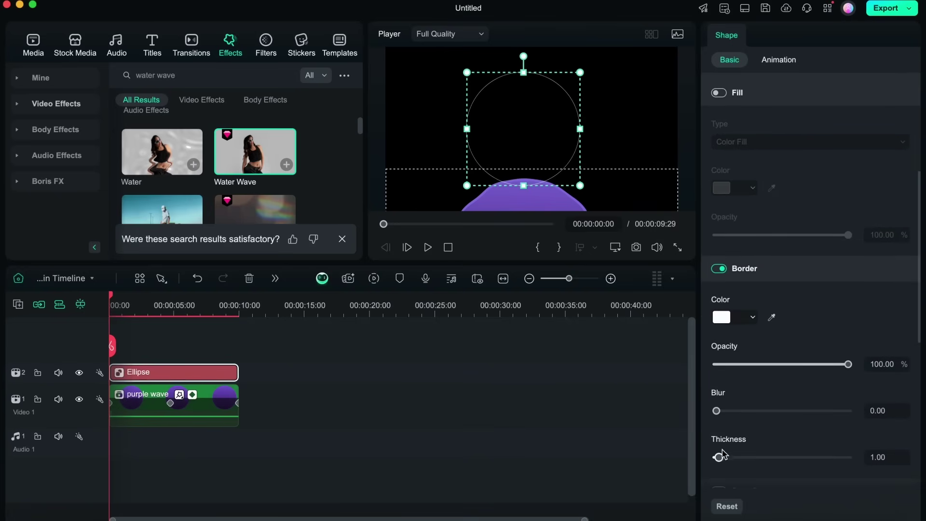
drag(722, 458, 755, 460)
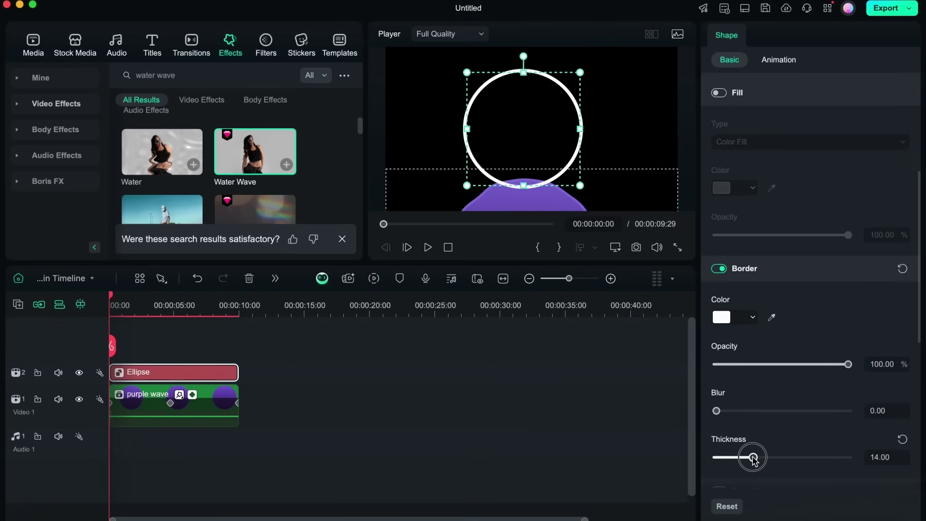
click(727, 316)
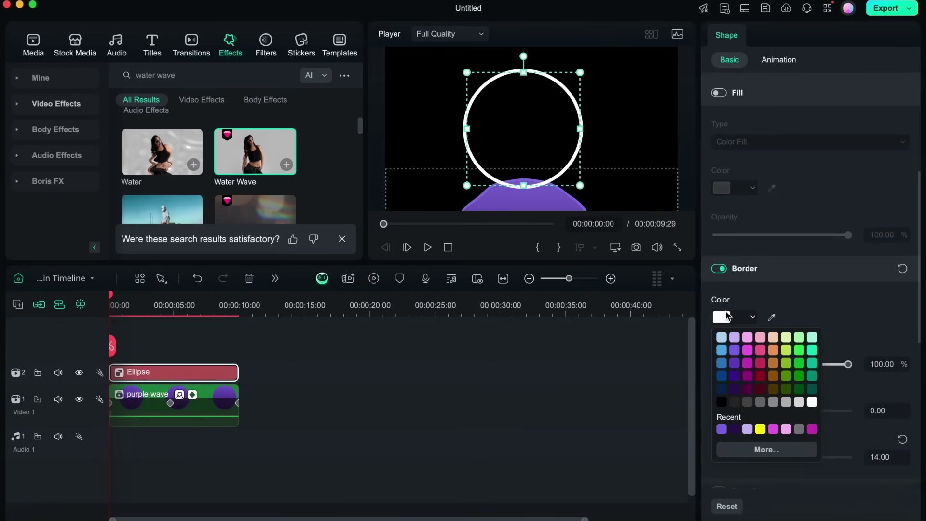
click(761, 402)
Step: Duplicate the ring onto the track above and make its border magenta
drag(196, 374, 198, 338)
key(Home)
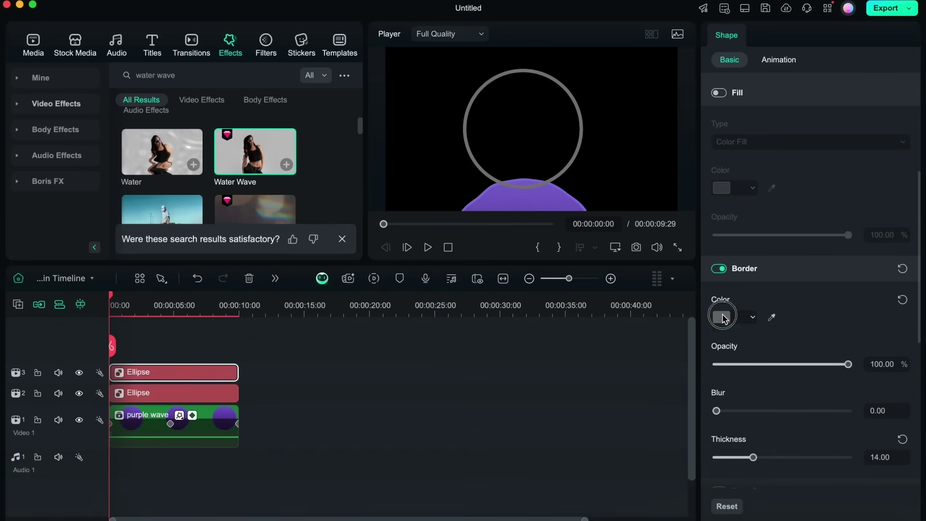
click(722, 317)
click(746, 349)
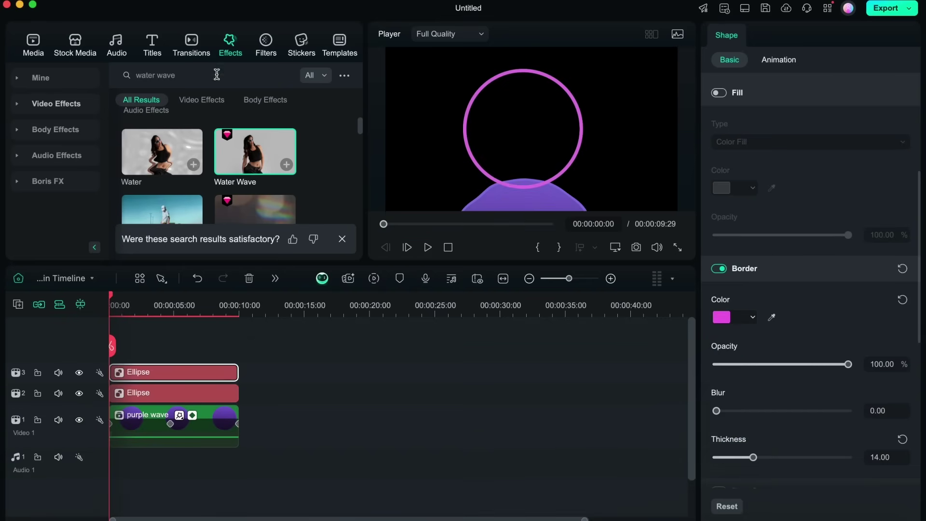
Step: Add Clockwise Wipe 02 transitions to the start and end of the magenta ring clip
click(197, 52)
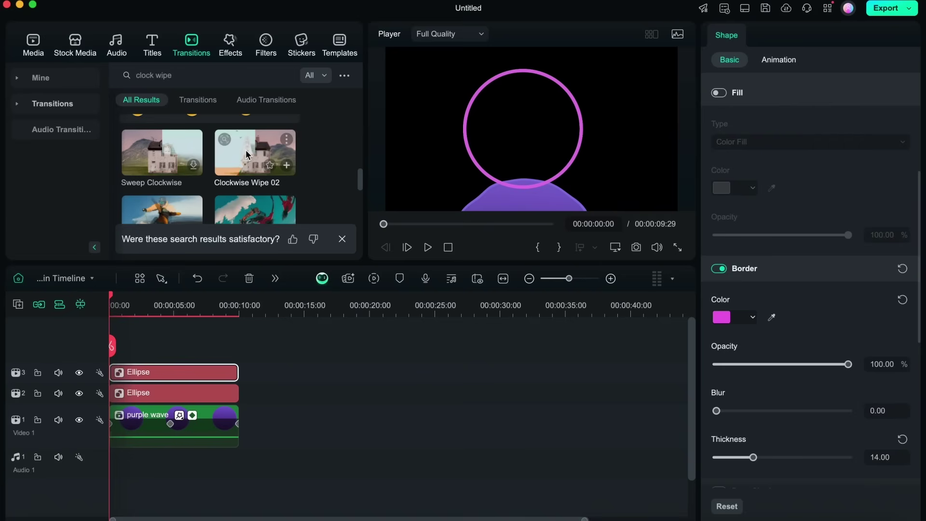
drag(251, 153, 155, 374)
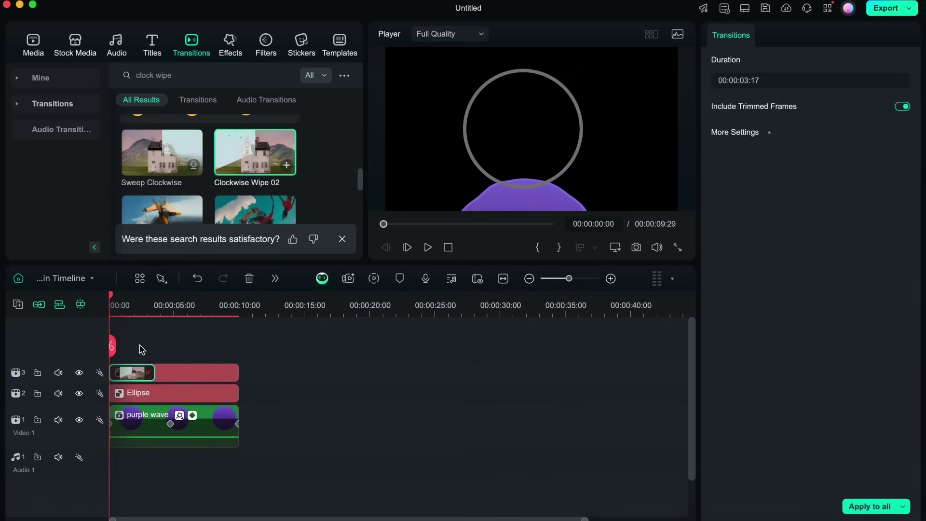
drag(114, 299, 139, 299)
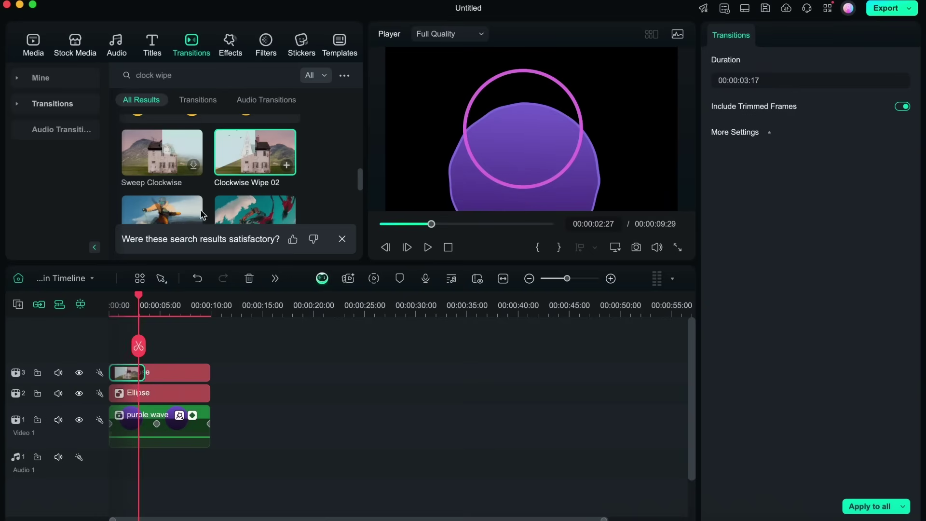
drag(253, 179, 160, 372)
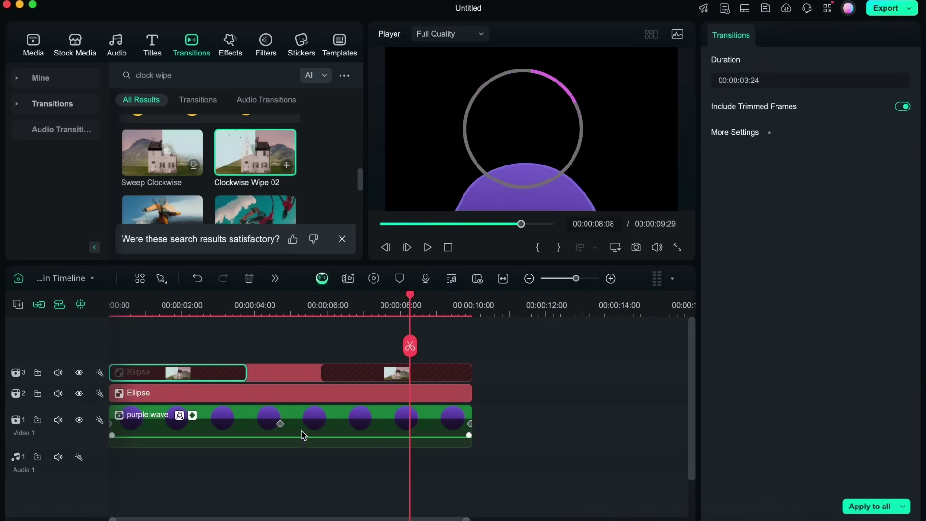
Step: Adjust the second wipe and the wave clip's end keyframe, then play back the animation
click(291, 372)
click(276, 303)
key(ctrl+z)
drag(297, 297, 380, 303)
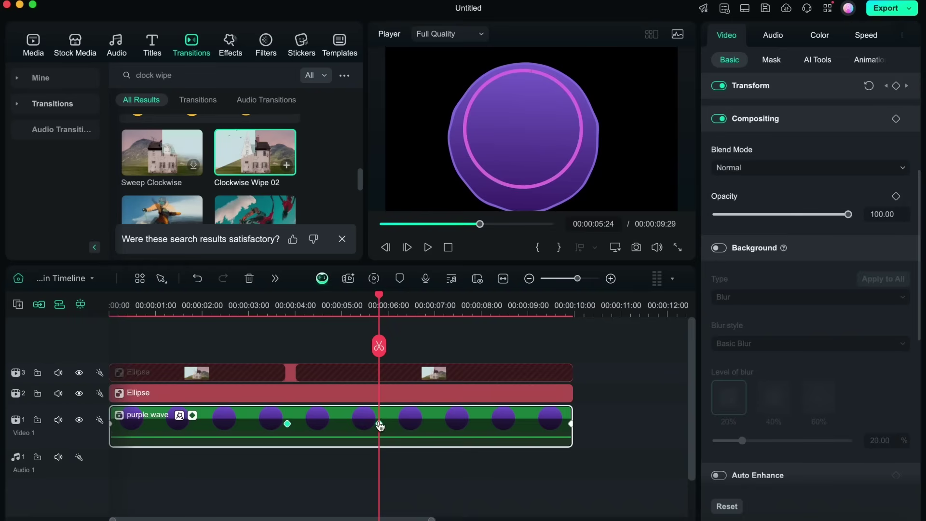
drag(380, 426, 570, 427)
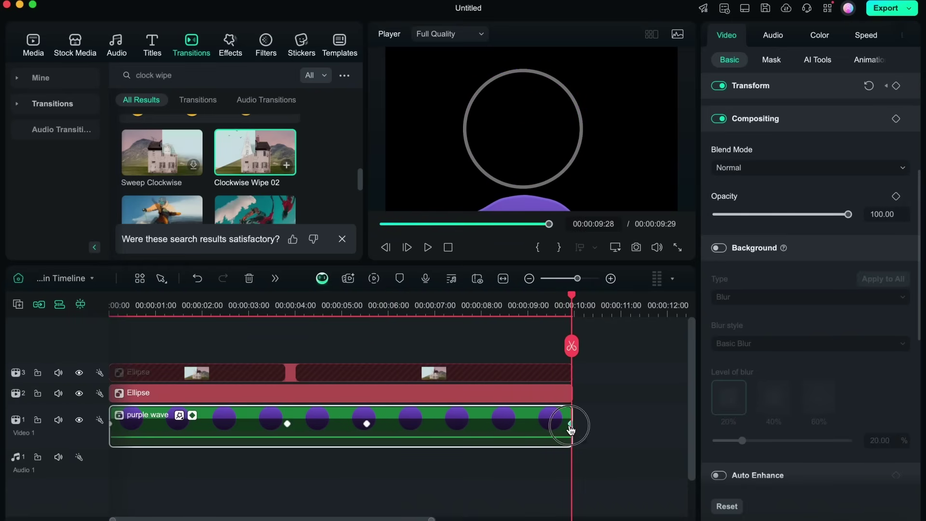
drag(545, 296, 66, 310)
key(space)
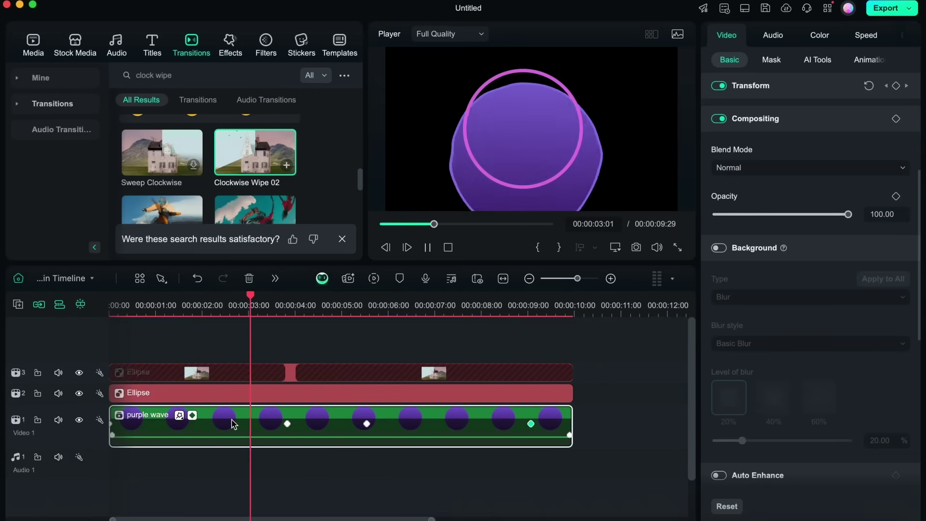
Step: Turn the wave clip into a compound clip named 'purple Mask'
key(space)
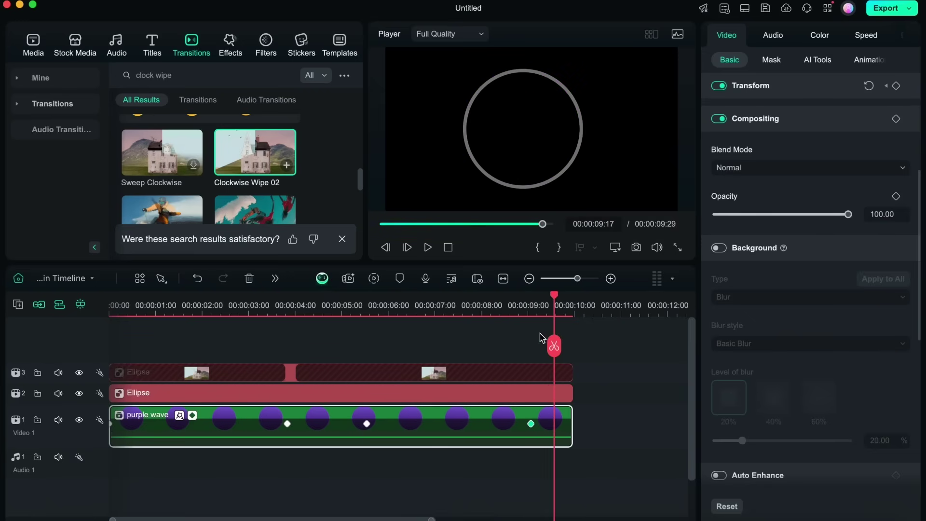
key(space)
key(alt+g)
text(purple Mask)
key(Return)
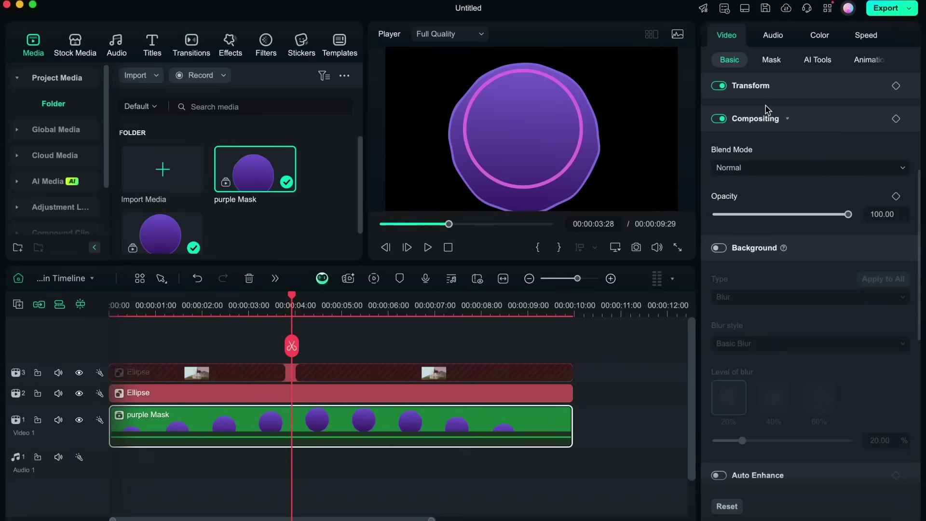
Step: Apply a Circle mask at 48% width and height, shifted left inside the ring
click(772, 61)
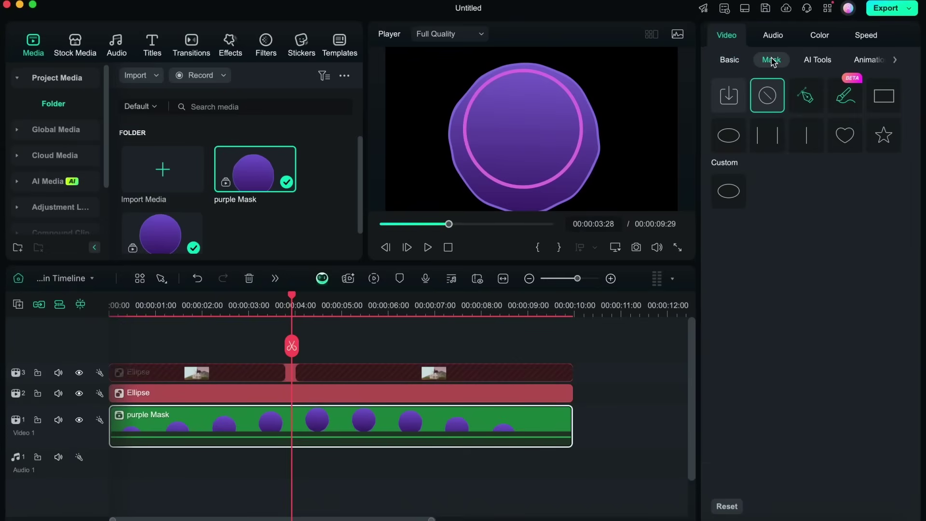
click(735, 142)
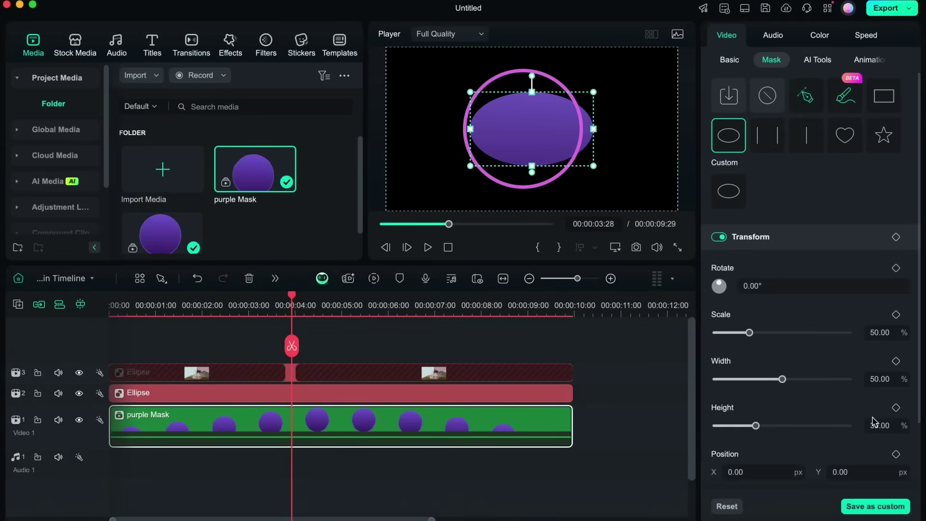
key(Return)
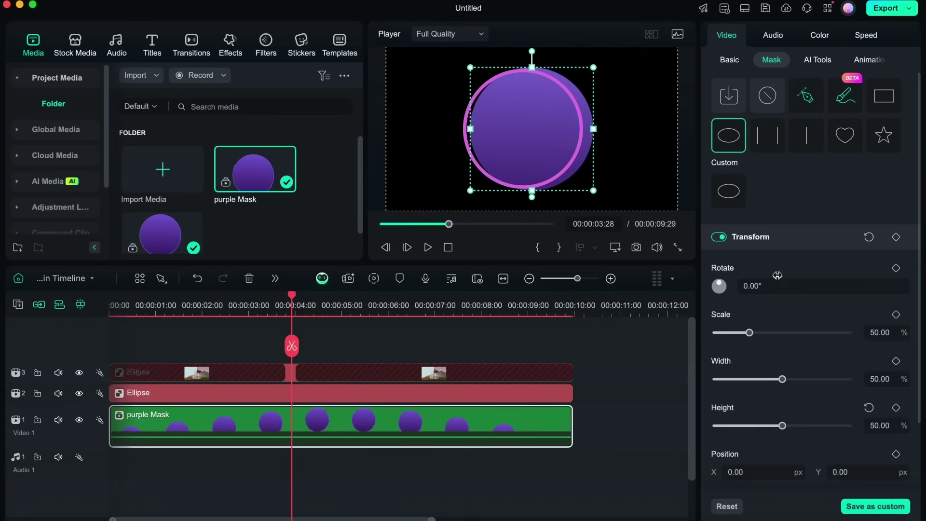
mouse_move(592, 134)
mouse_down()
mouse_move(573, 133)
mouse_move(583, 133)
mouse_up()
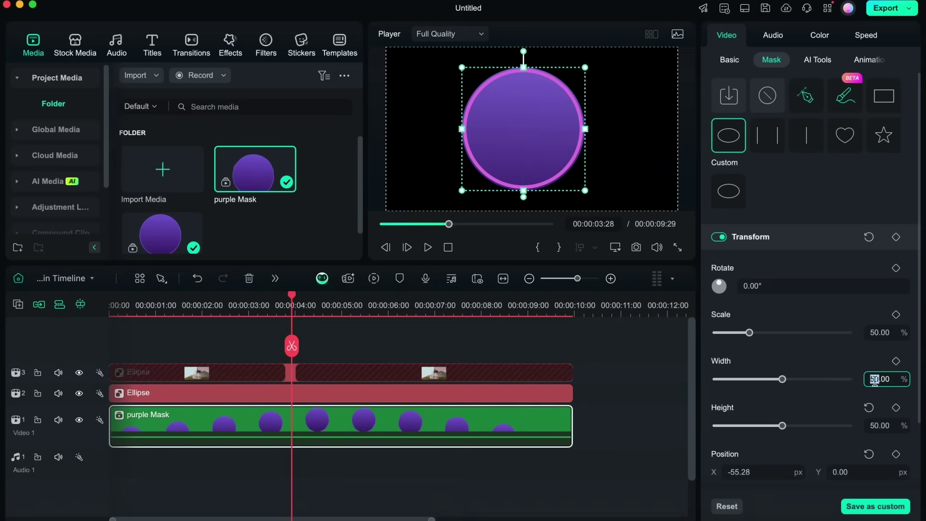
key(Return)
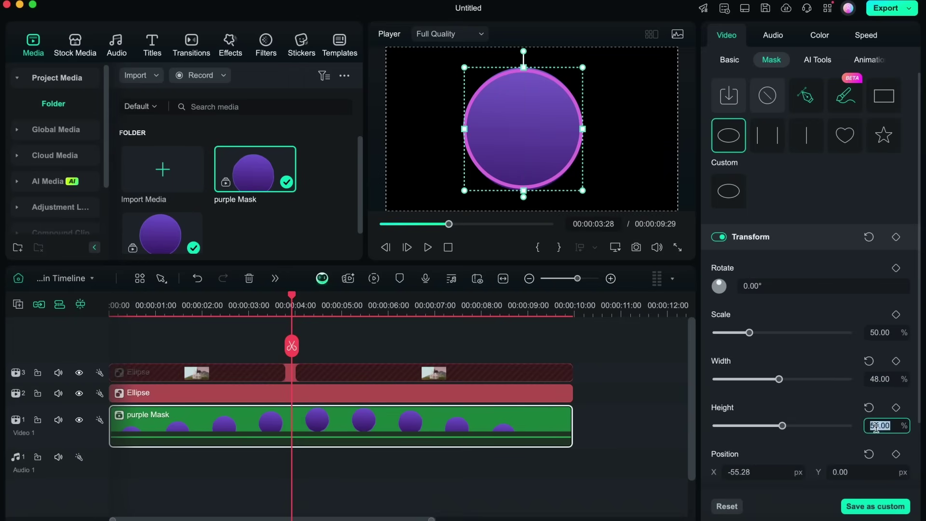
key(Return)
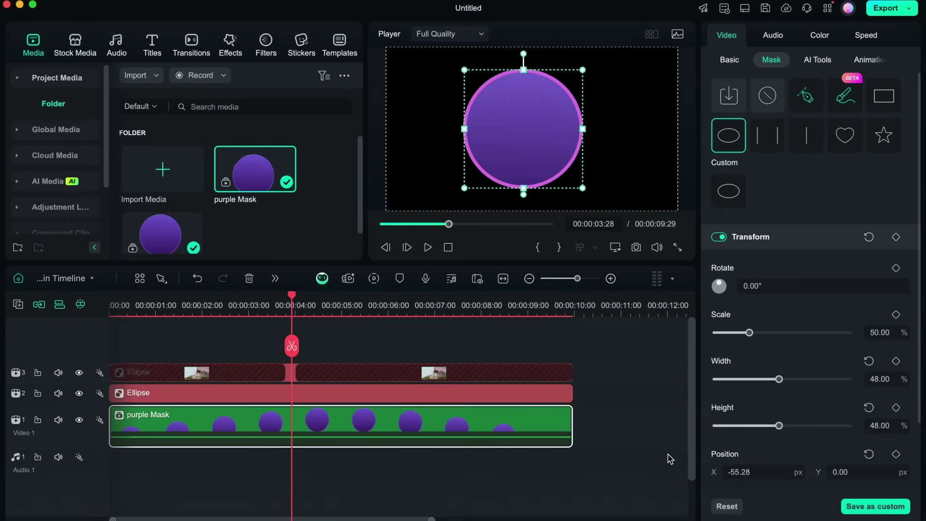
drag(292, 312, 536, 306)
Step: Merge all timeline clips into a compound clip named 'Final Main'
key(super+a)
right_click(464, 393)
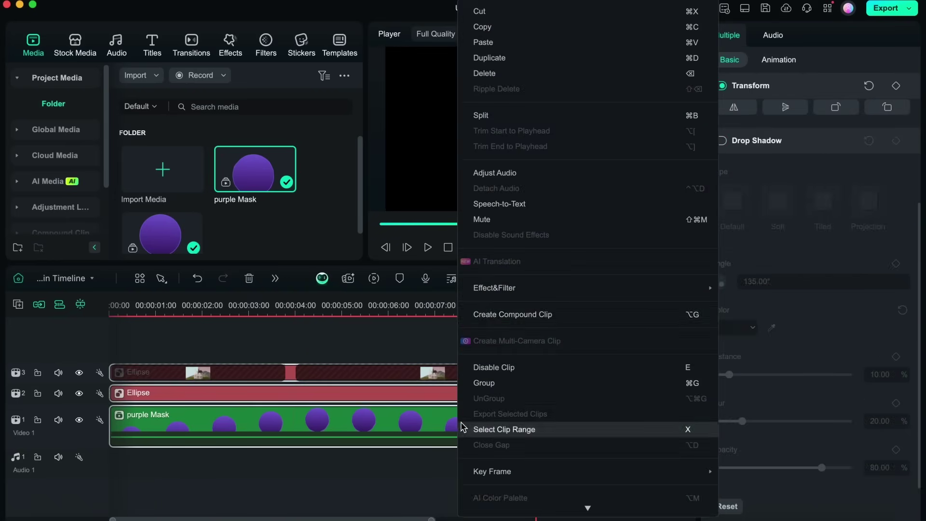
click(497, 313)
text(Final Main)
key(Return)
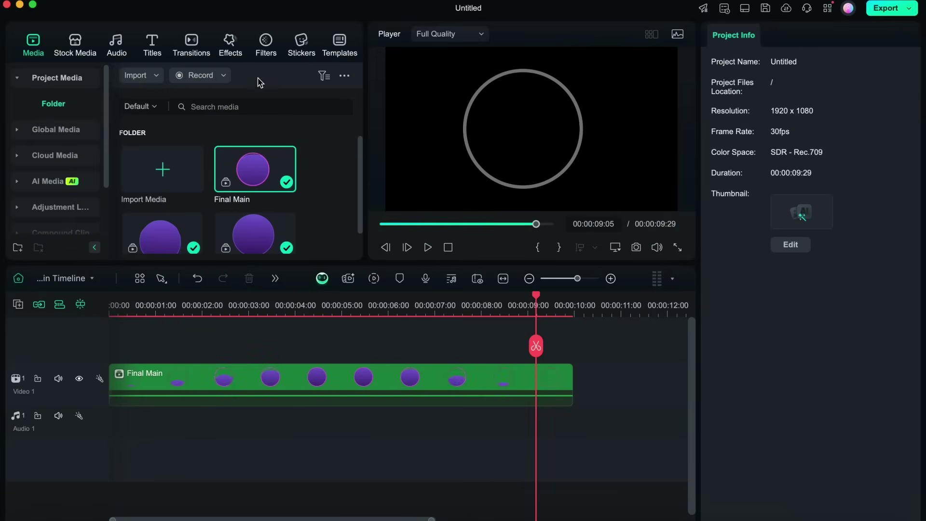
Step: Add the Glow Color effect above Final Main and extend it across the clip
click(234, 50)
key(super+a)
text(color glow)
key(Return)
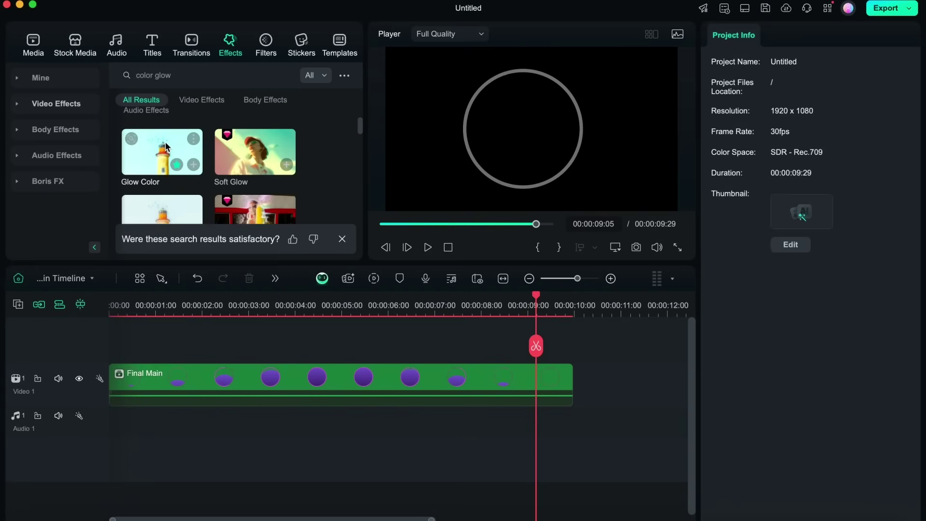
drag(162, 152, 98, 359)
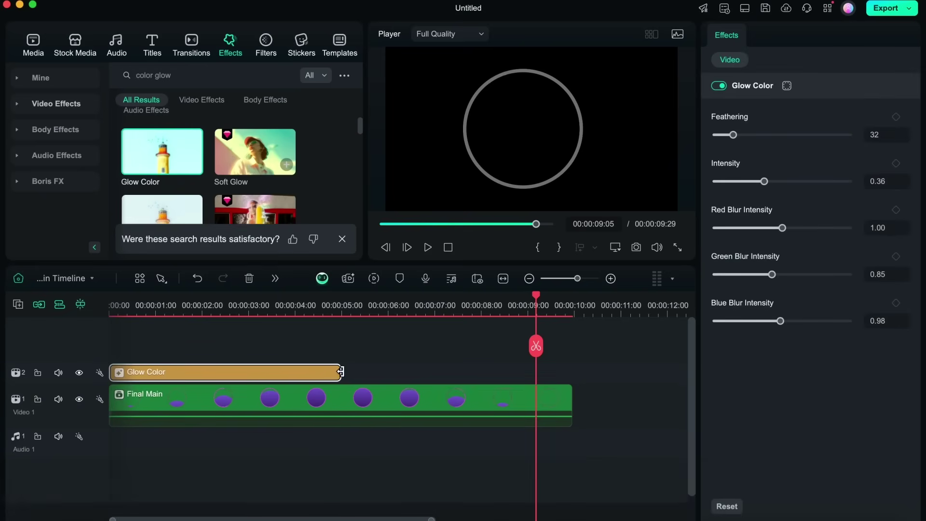
drag(340, 371, 572, 371)
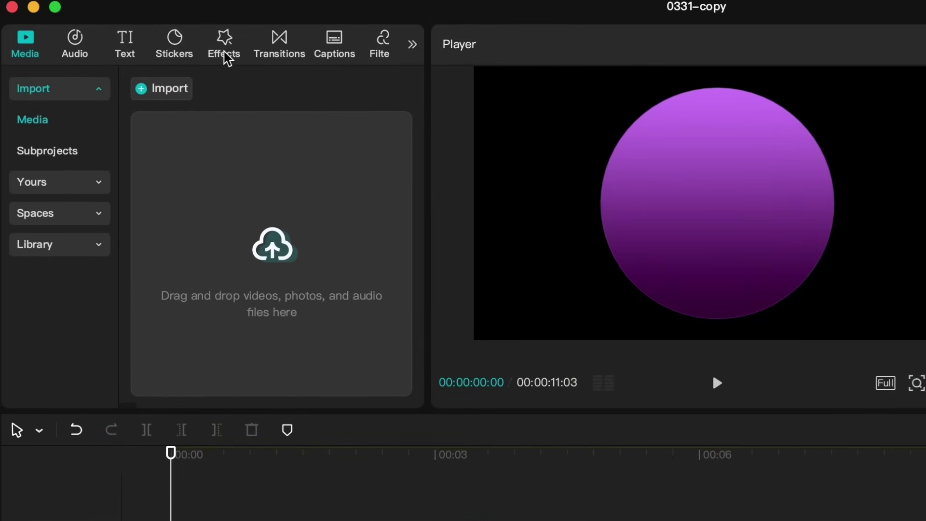
Step: Apply the Gentle Ripples effect to Compound clip6
click(224, 49)
click(227, 90)
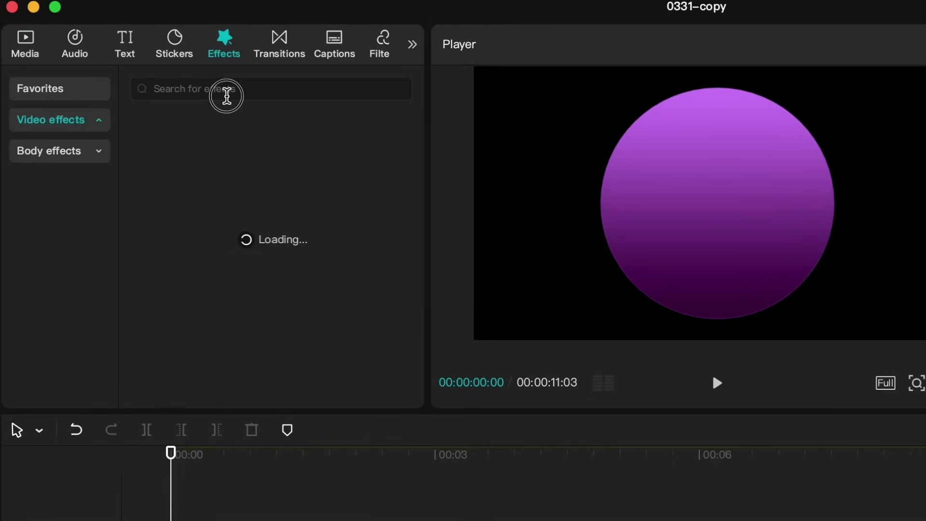
text(gentle ripple)
drag(188, 197, 259, 496)
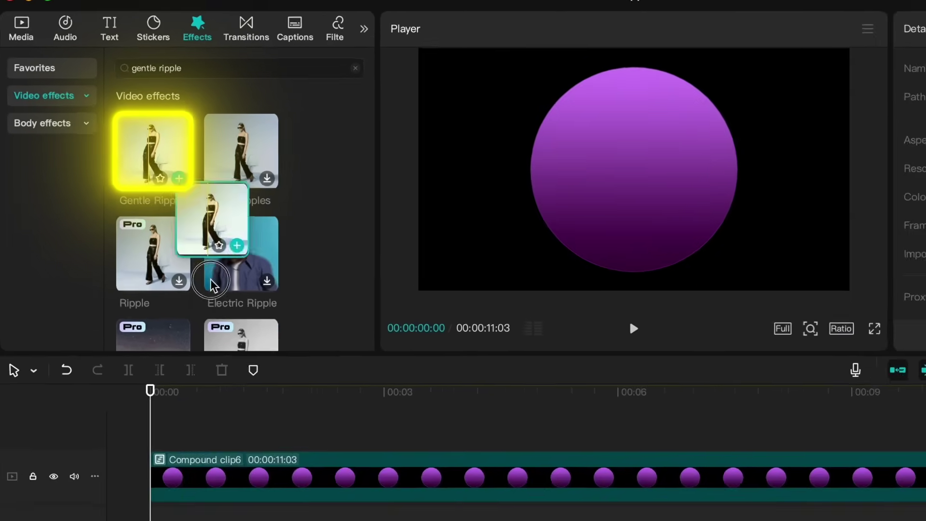
Step: Keyframe the sphere's position so it moves down out of frame near the end
click(763, 20)
scroll(862, 140, down, 2)
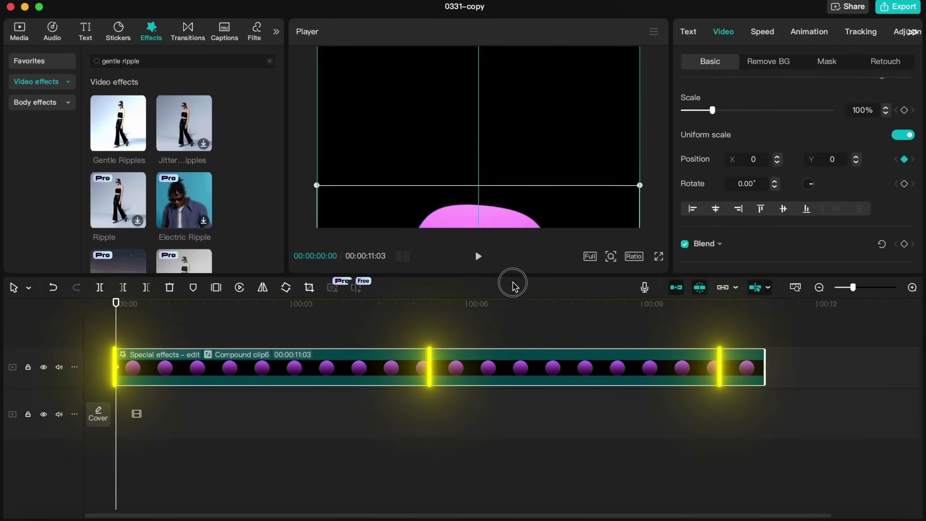
drag(384, 305, 429, 304)
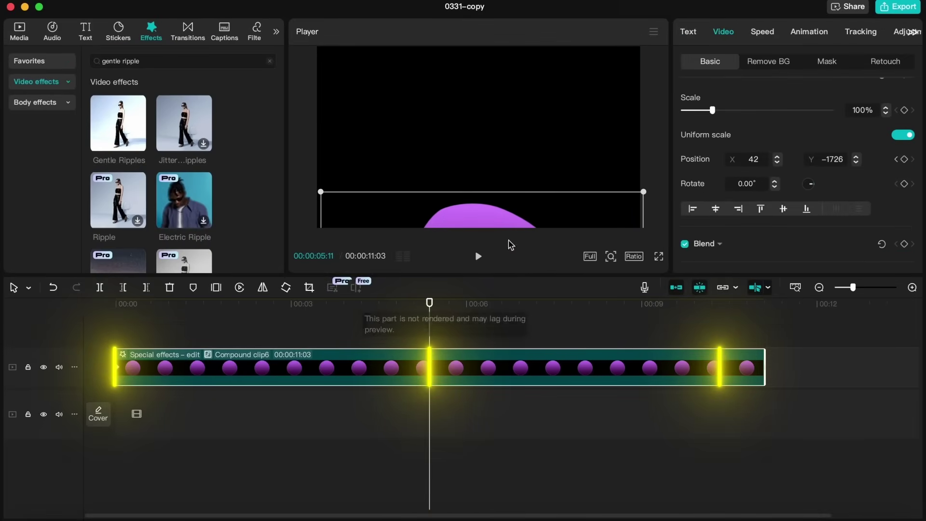
key(Down)
drag(514, 138, 519, 304)
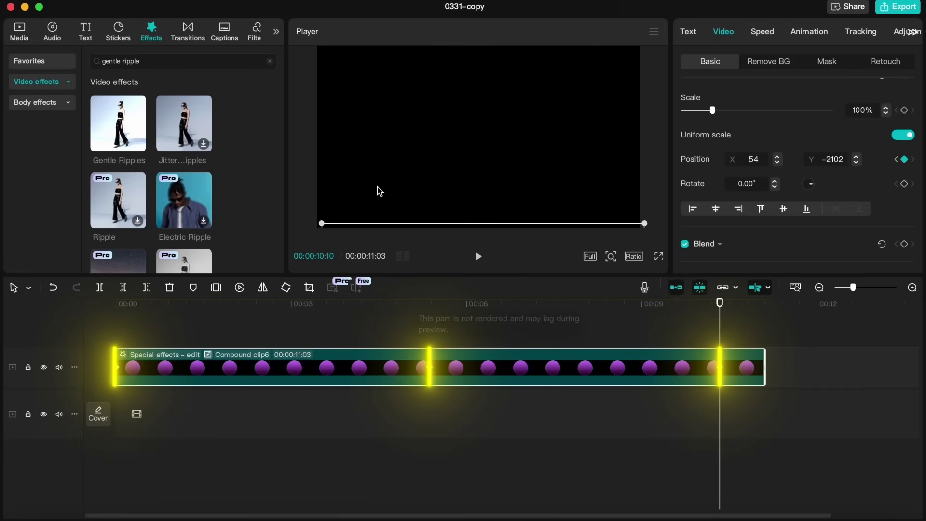
Step: Add a default text 'O', enlarge it, and set its font to Montserrat Alternates
click(85, 32)
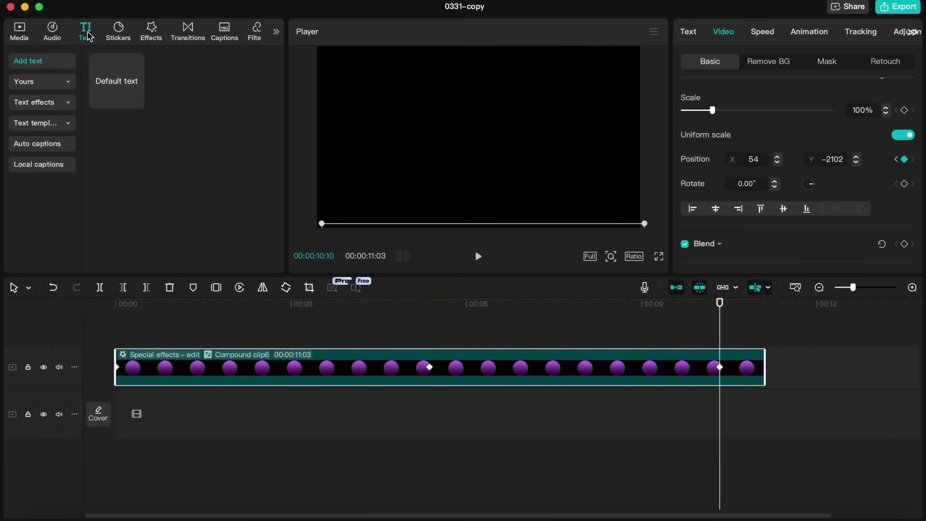
click(137, 103)
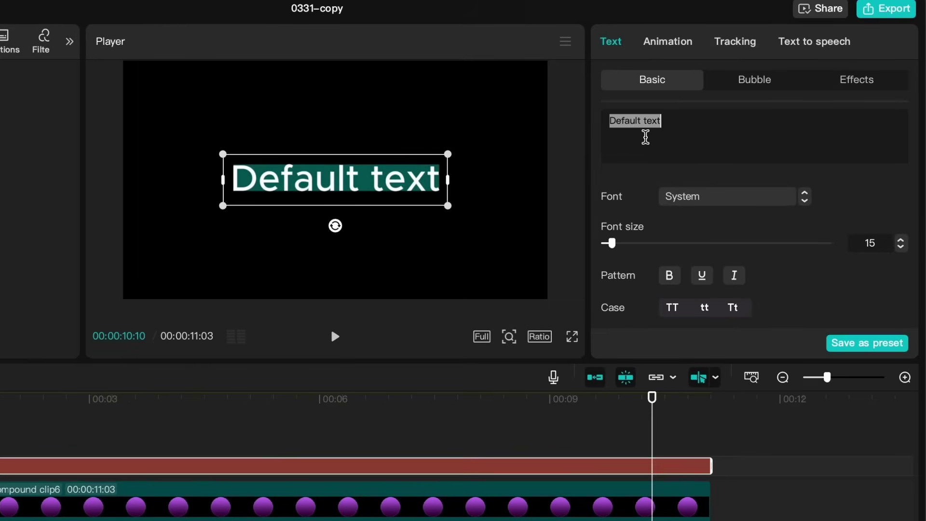
text(O)
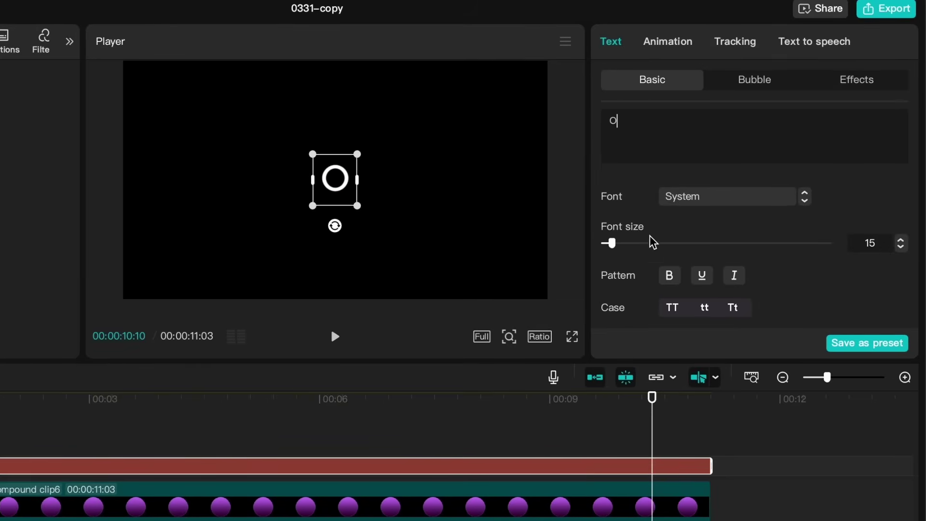
drag(614, 245, 666, 244)
click(687, 198)
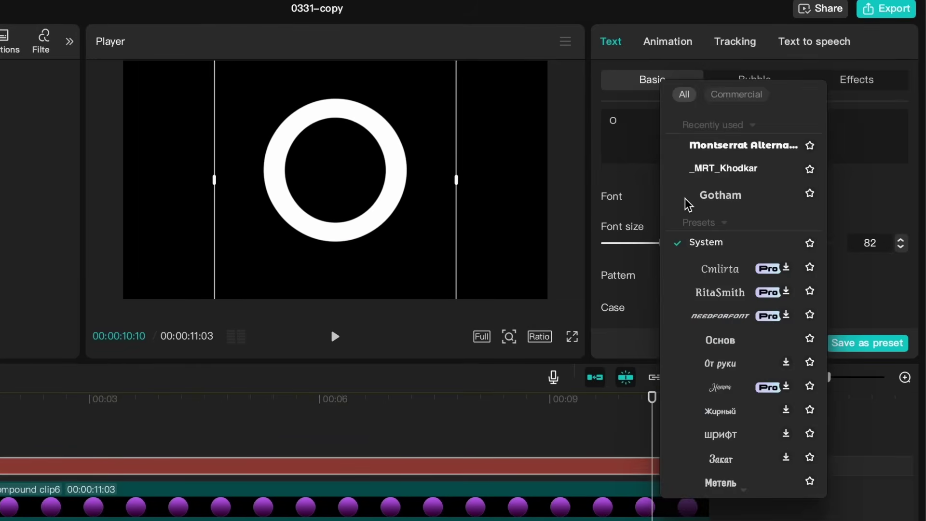
click(701, 148)
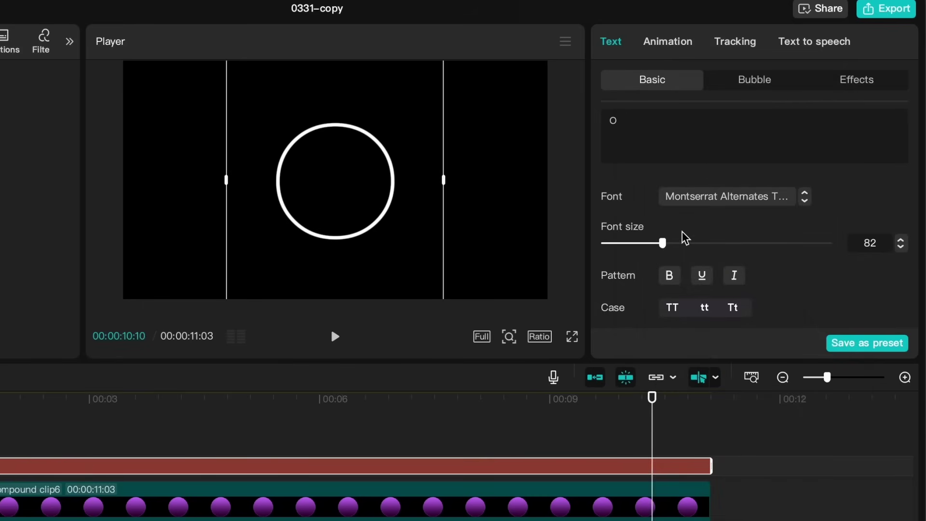
drag(685, 238, 684, 244)
scroll(689, 236, down, 3)
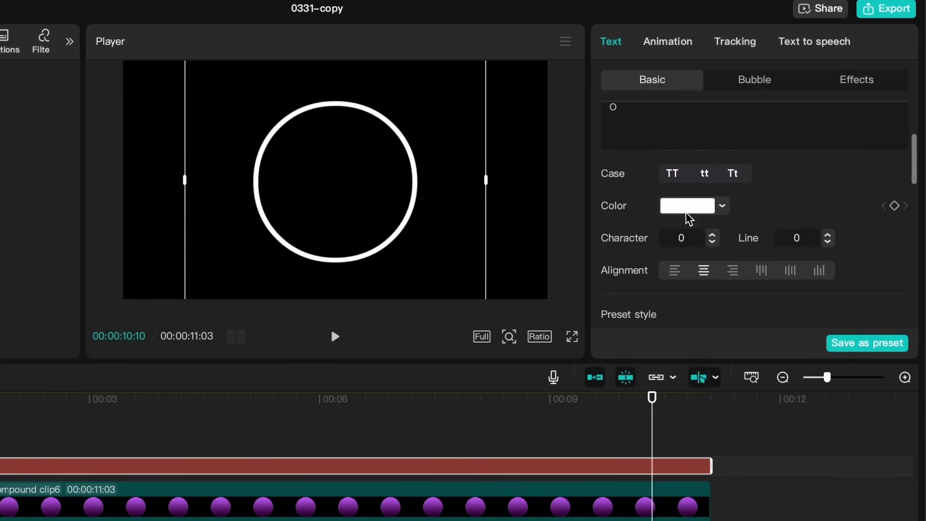
Step: Color the ring gray 535353 and make the top ring copy magenta FF59FF
click(686, 212)
drag(652, 304, 590, 303)
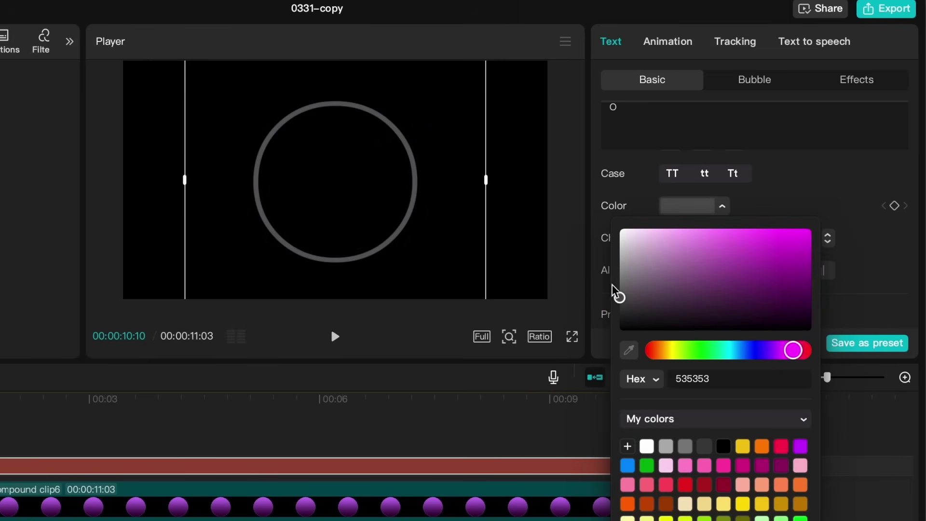
click(643, 467)
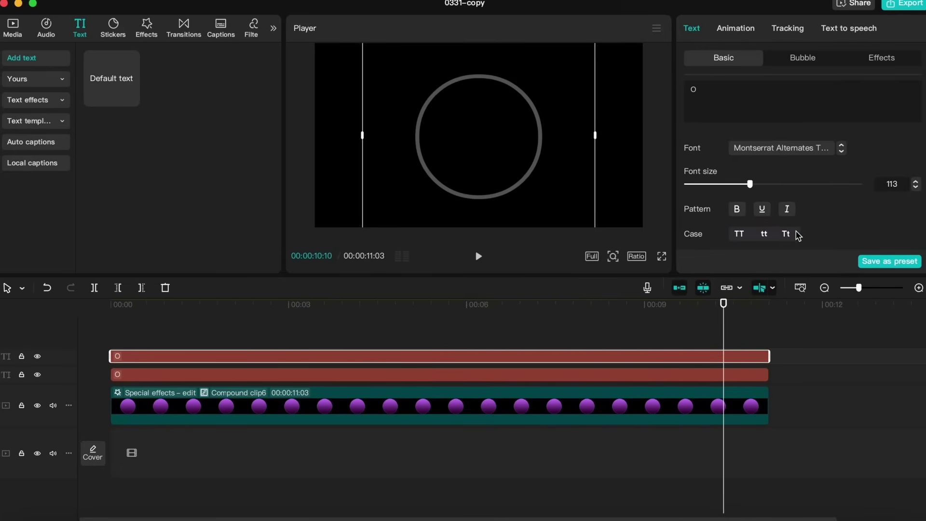
scroll(800, 234, down, 2)
click(760, 209)
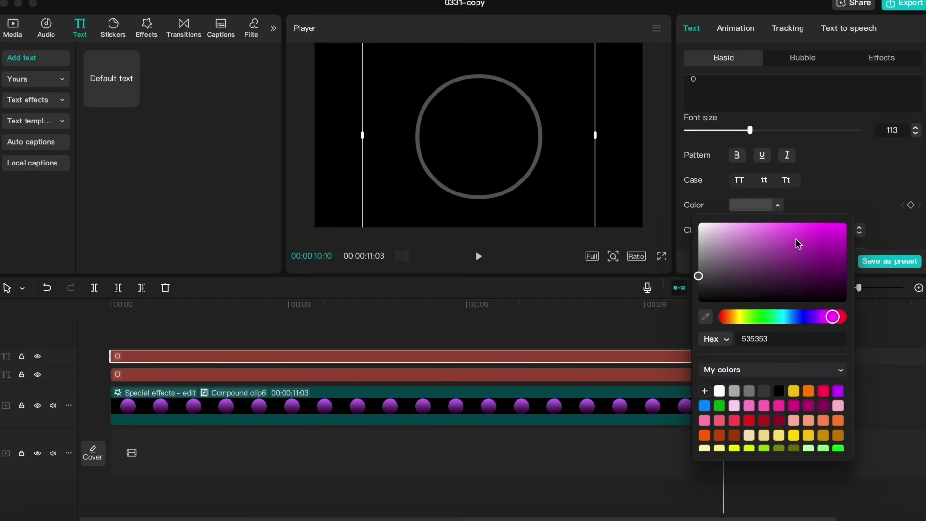
drag(798, 243, 795, 208)
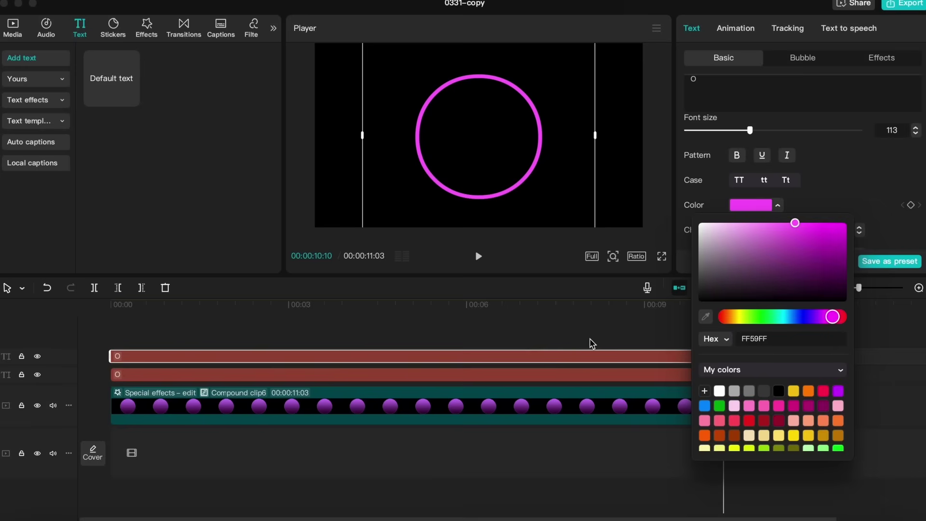
Step: Give the magenta ring a Clock wipe Out animation lasting 4.6 seconds
click(581, 362)
click(737, 30)
click(790, 62)
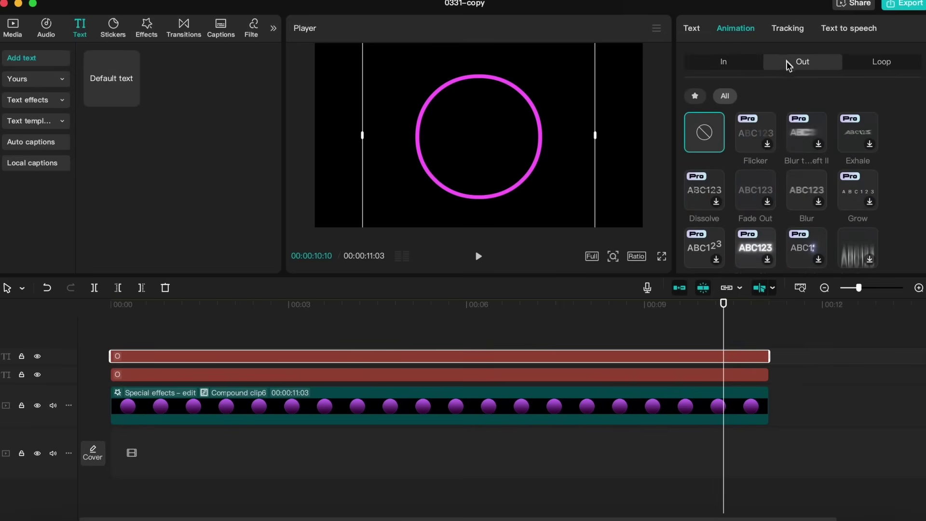
scroll(799, 145, down, 1)
scroll(800, 145, down, 3)
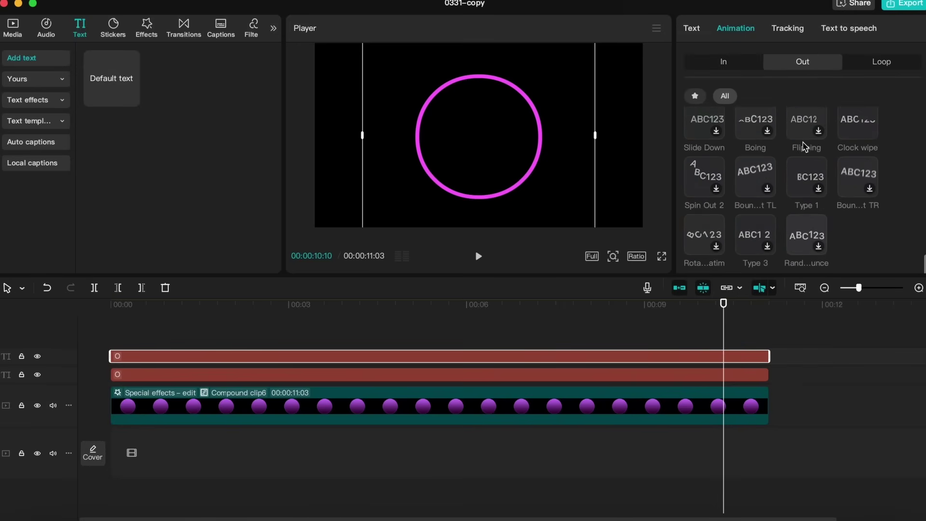
click(849, 135)
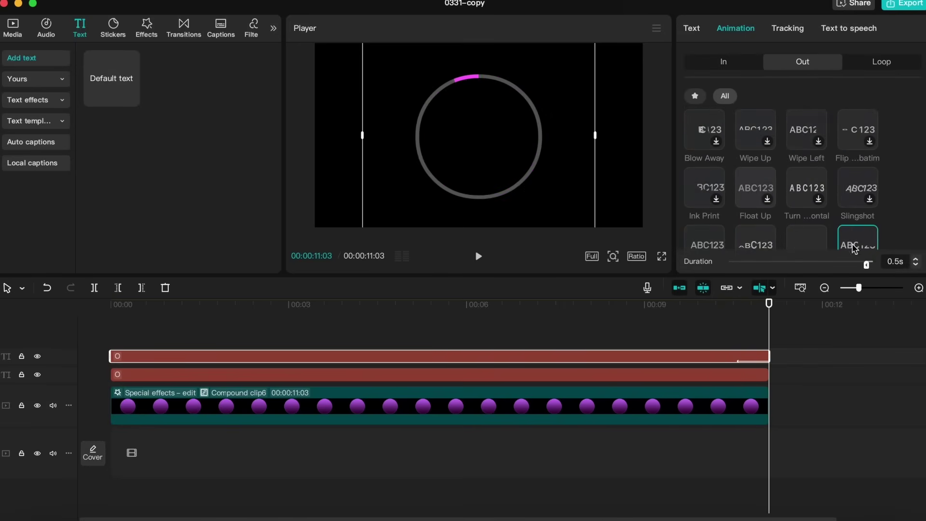
drag(832, 265, 814, 265)
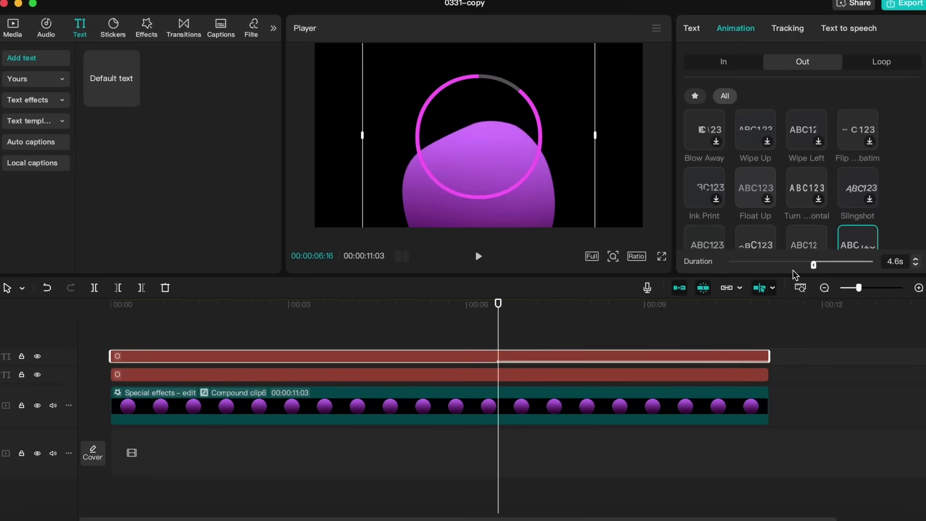
Step: Duplicate the animated ring, nest it as Compound clip7, and reverse it
key(super+v)
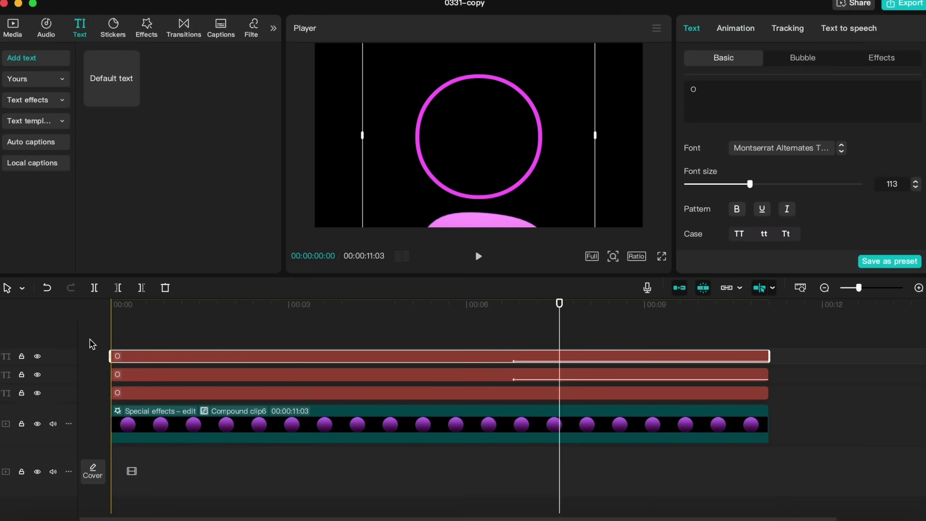
right_click(208, 357)
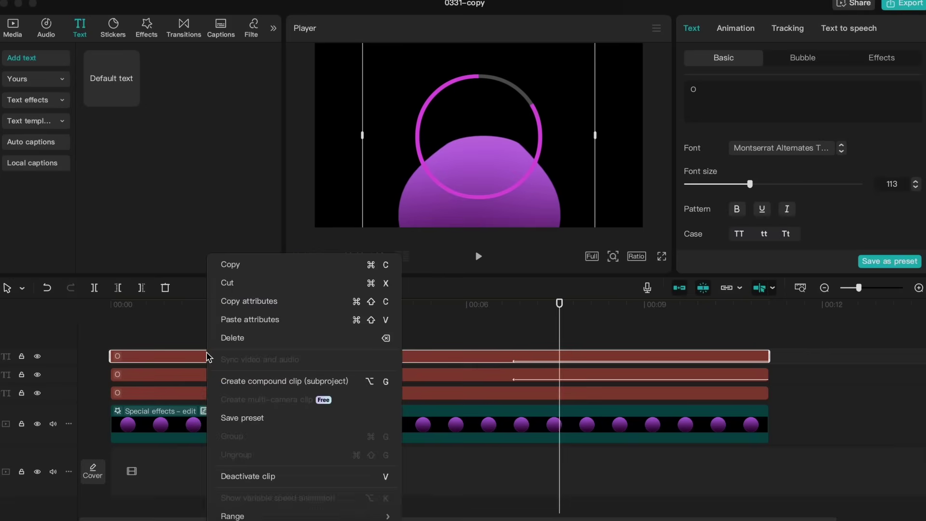
click(234, 383)
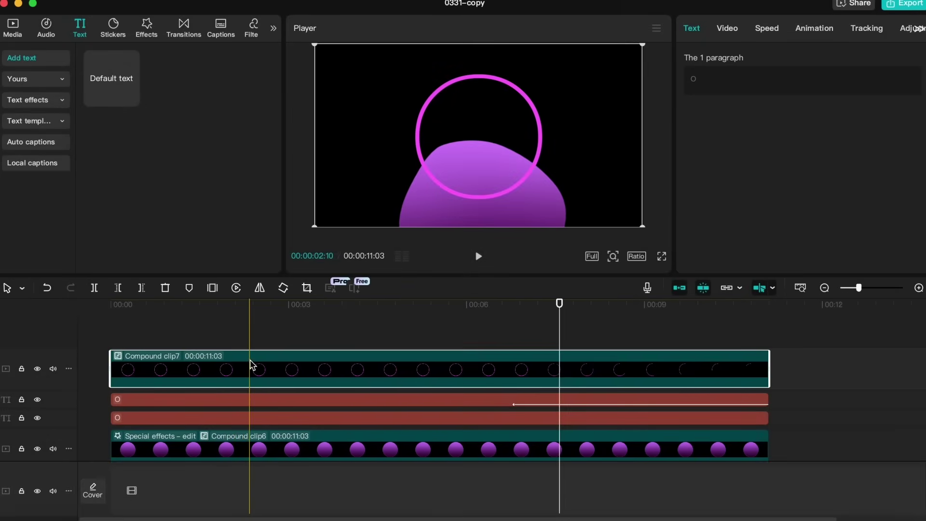
click(237, 288)
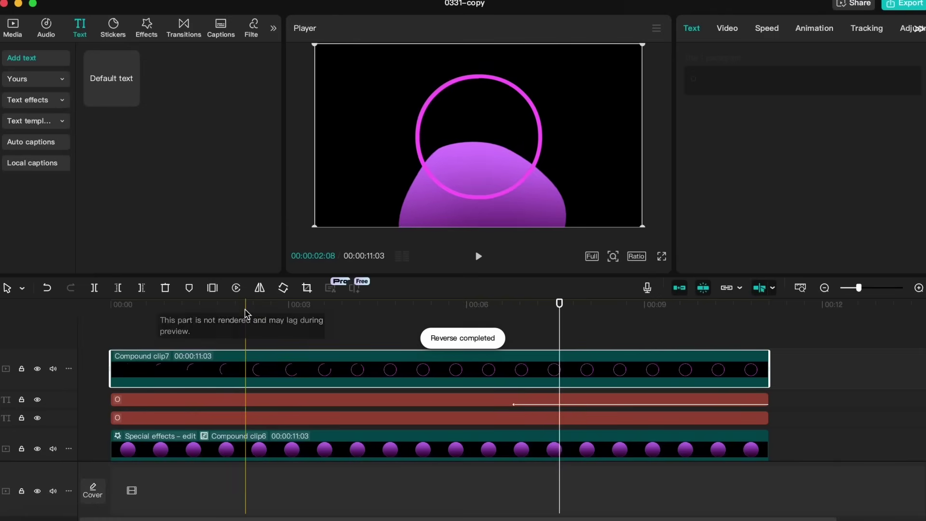
Step: Trim the reversed ring to 5:18 and start the wiping ring after it
drag(244, 310, 179, 304)
drag(114, 400, 441, 403)
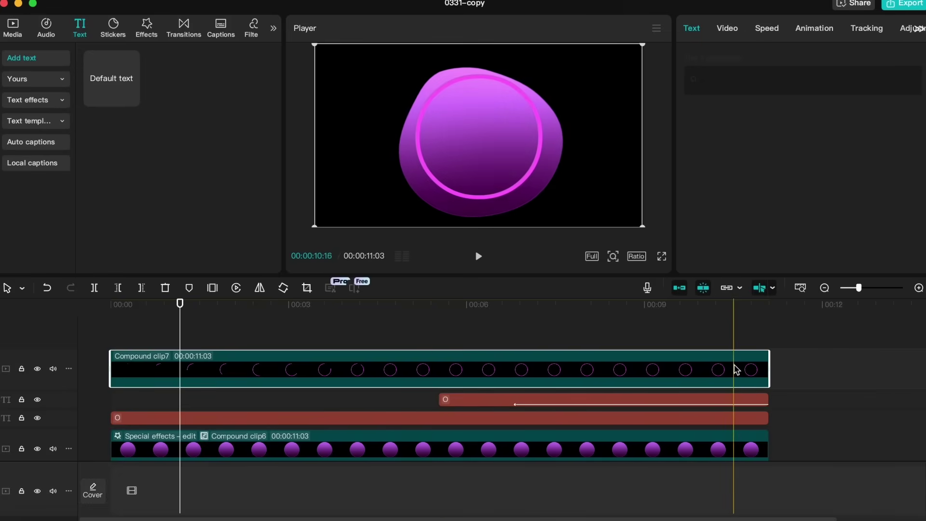
drag(651, 369, 443, 369)
key(space)
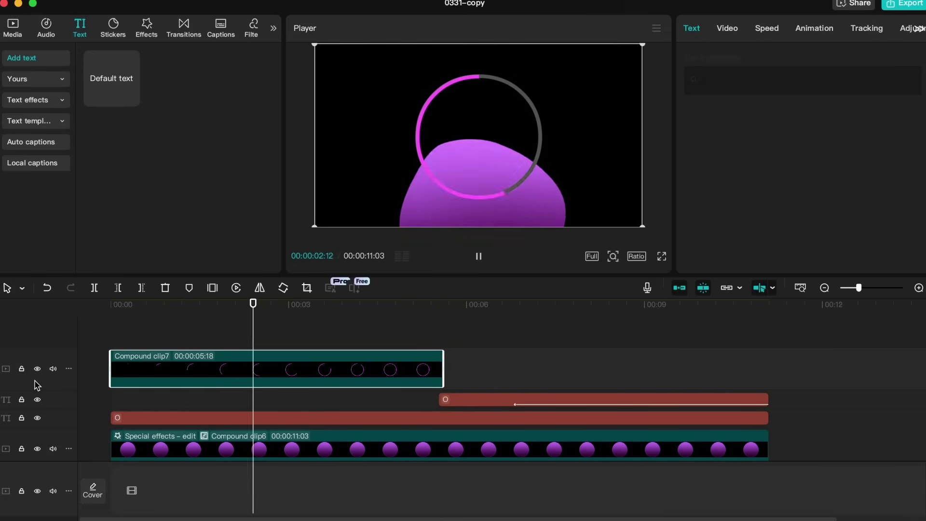
scroll(434, 376, down, 2)
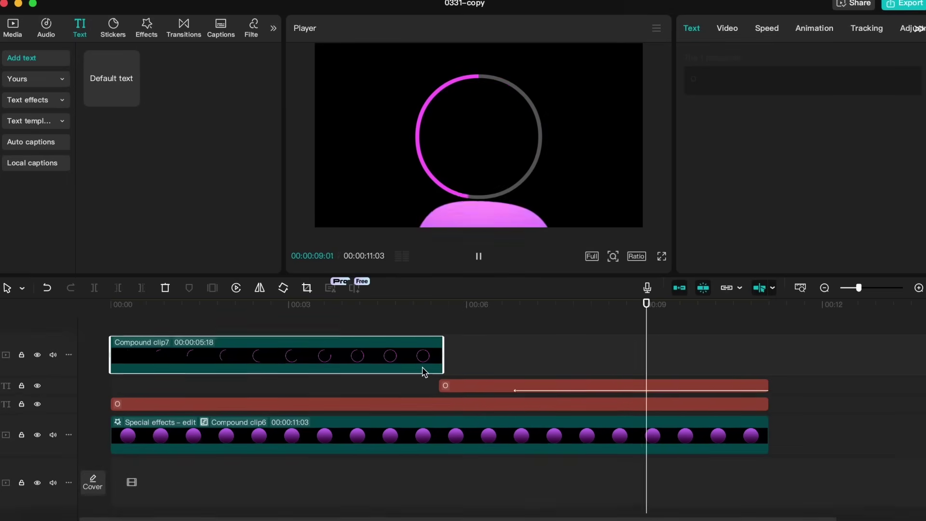
key(space)
key(ctrl+z)
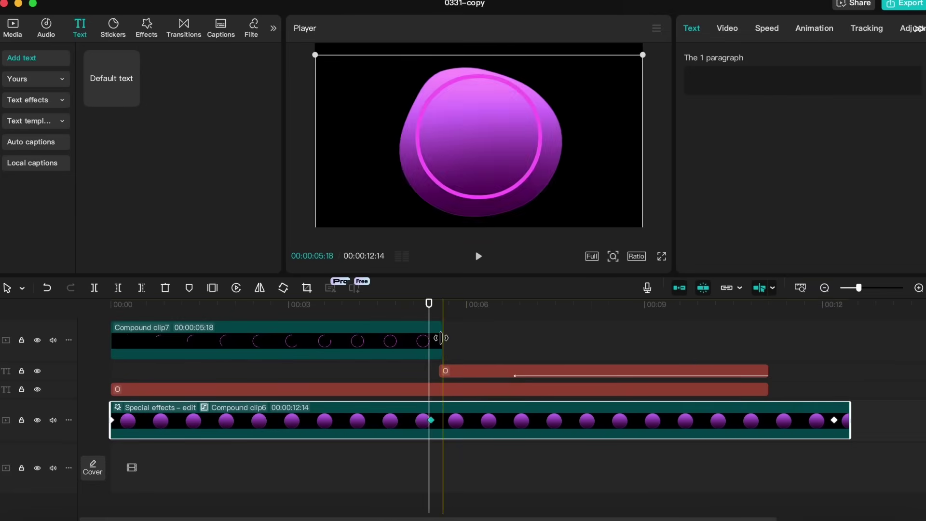
Step: Nudge the wiping ring earlier and extend the gray ring to 12:14
click(712, 371)
drag(711, 371, 697, 370)
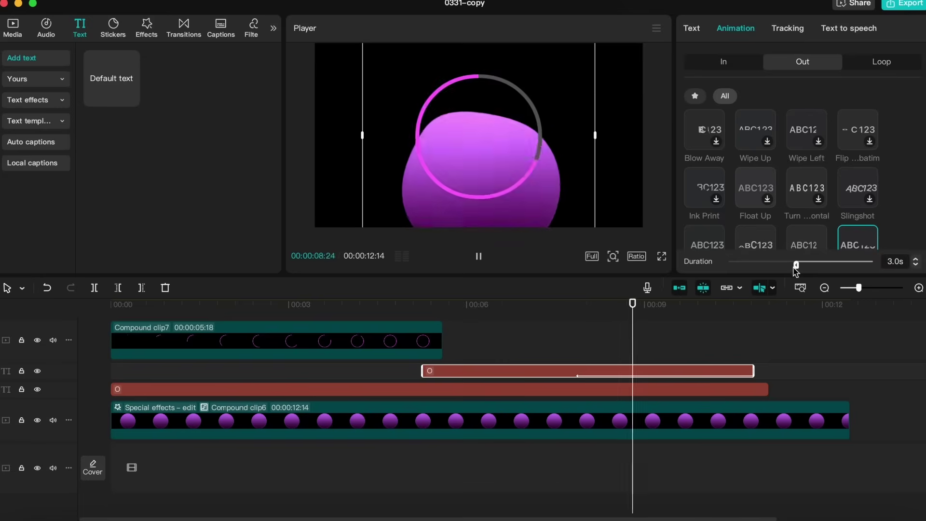
click(768, 409)
drag(768, 389, 852, 389)
click(747, 370)
click(833, 422)
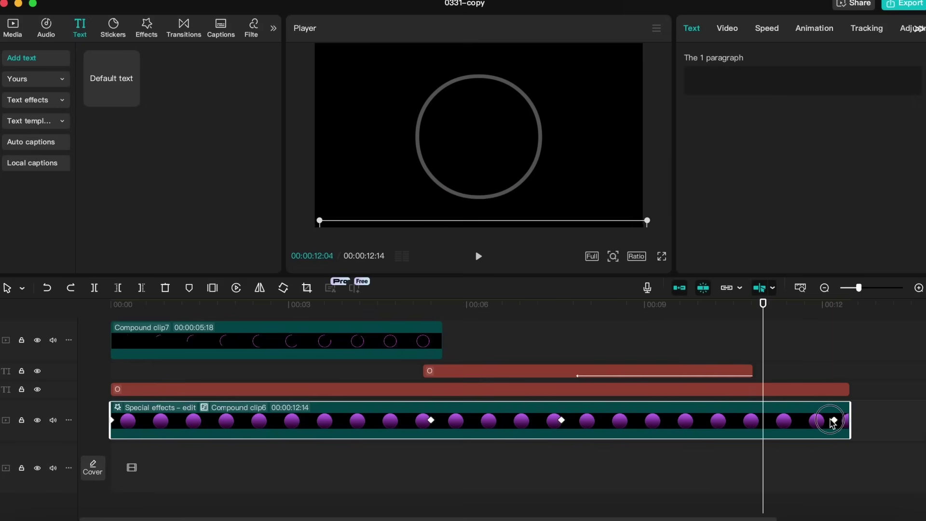
Step: Nest the purple sphere clip into a new compound clip, Compound clip8
click(651, 331)
click(413, 304)
click(397, 421)
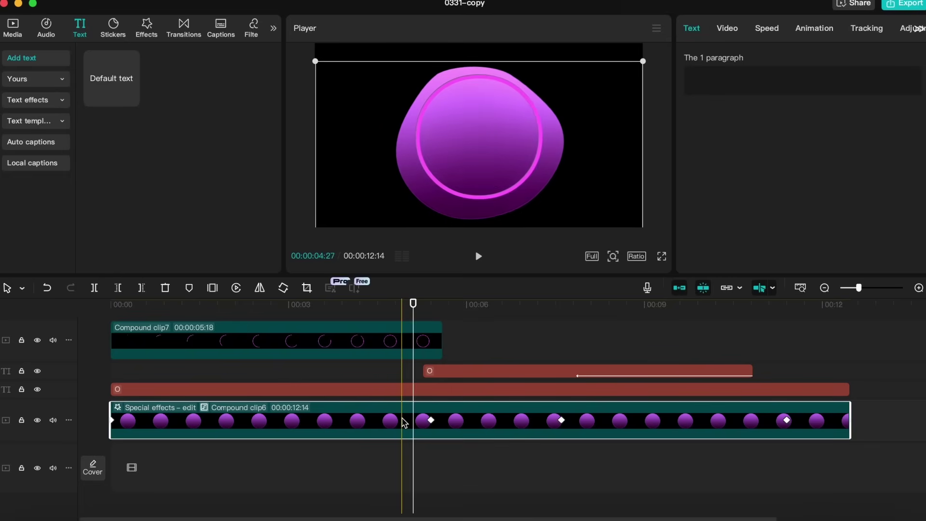
right_click(404, 423)
click(442, 218)
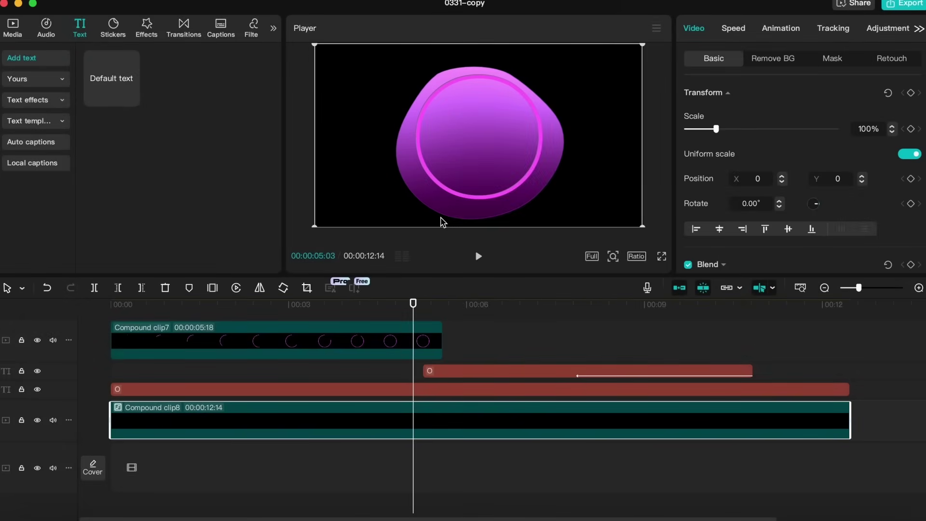
Step: Add a 700 × 700 circle mask to Compound clip8 and rewind to preview
click(831, 62)
click(730, 114)
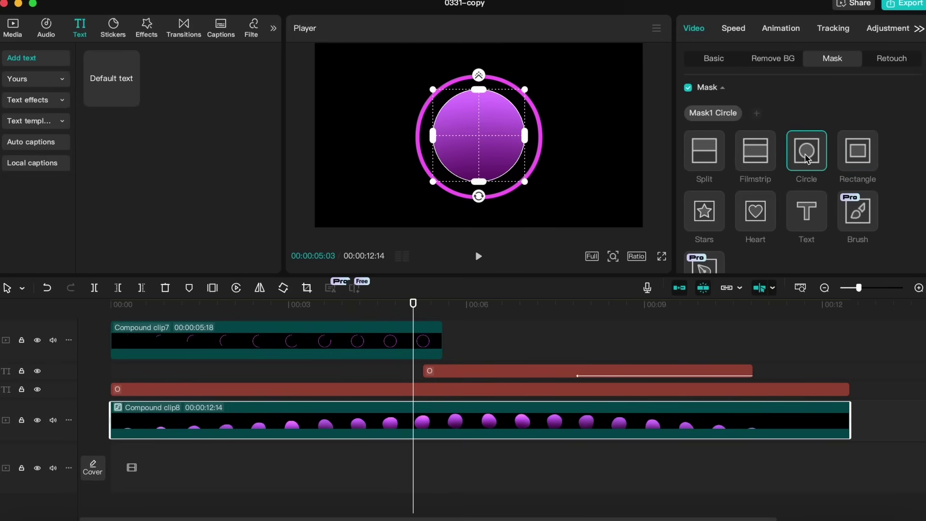
scroll(787, 197, down, 5)
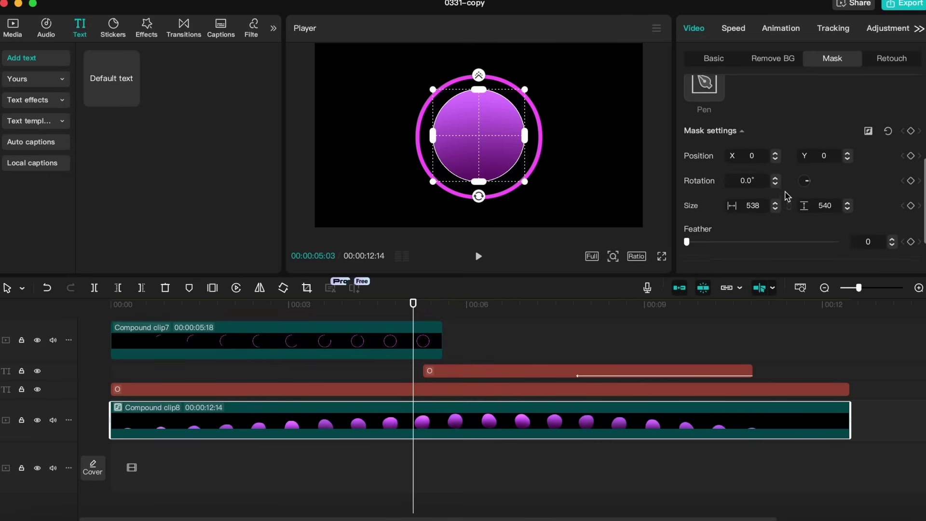
click(754, 197)
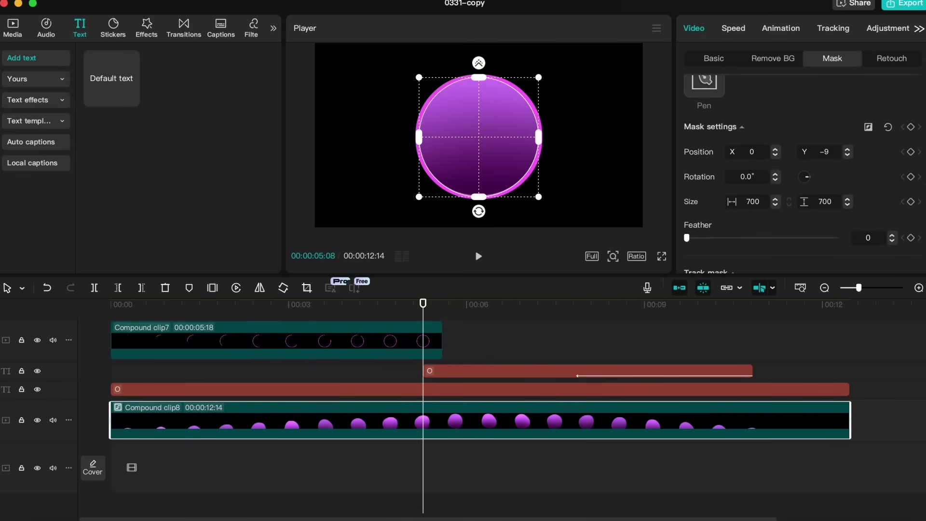
click(539, 310)
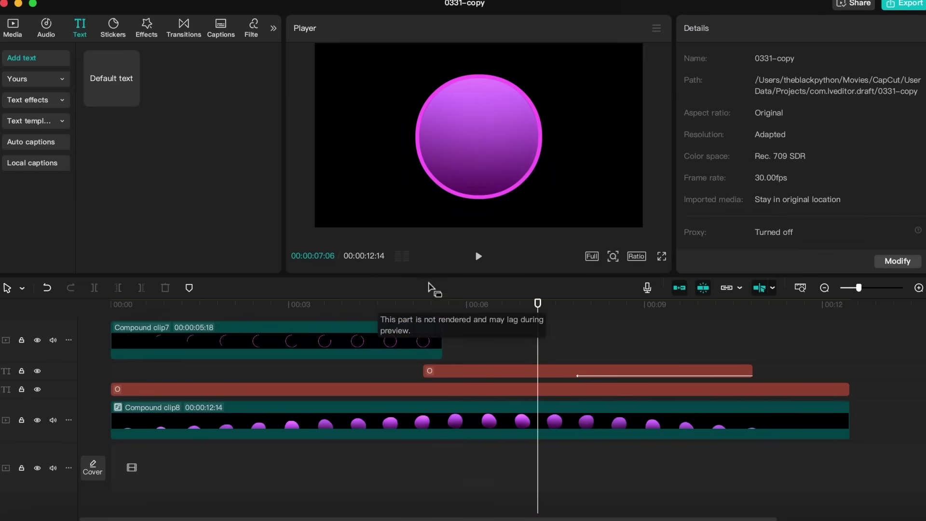
drag(437, 302, 32, 314)
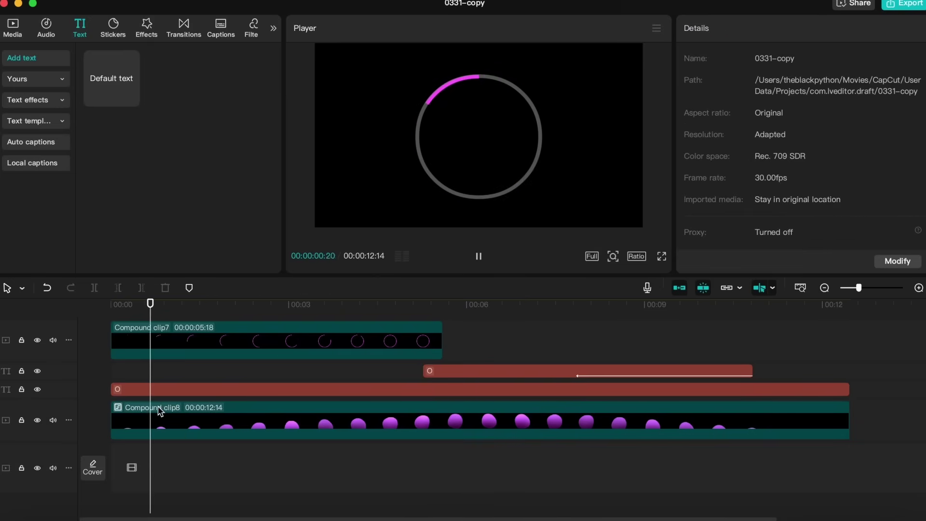